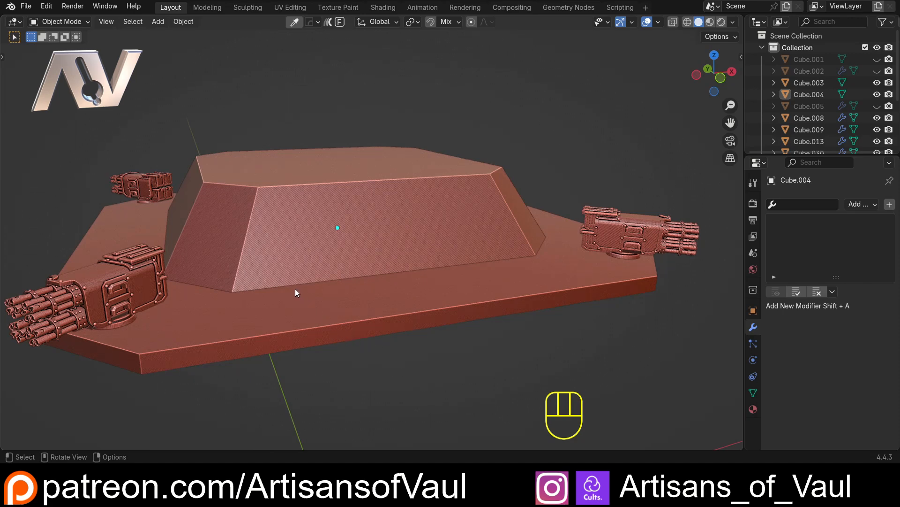
Select the tapered block on top of the base plate and snap the 3D cursor to it.
middle_click_drag(294, 288, 294, 218)
left_click(287, 232)
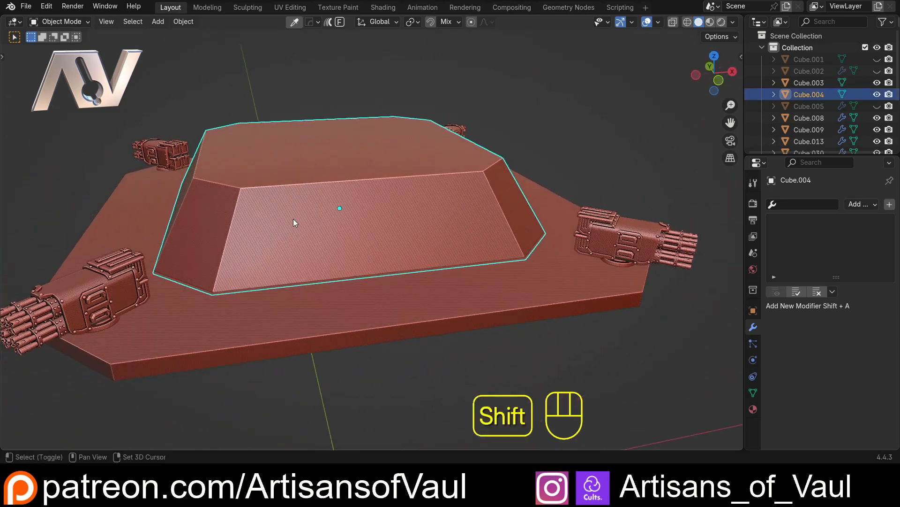
scroll(266, 230, "up", 2)
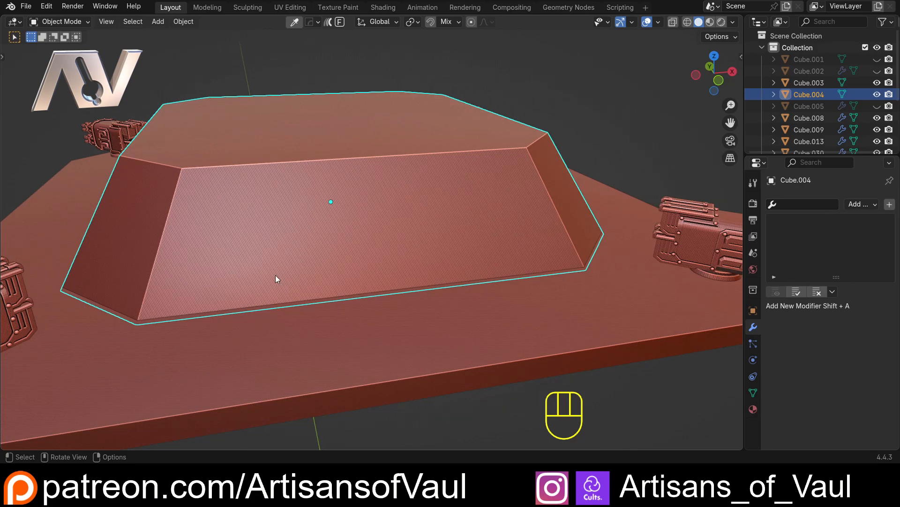
middle_click_drag(276, 279, 317, 277)
scroll(334, 273, "down", 2)
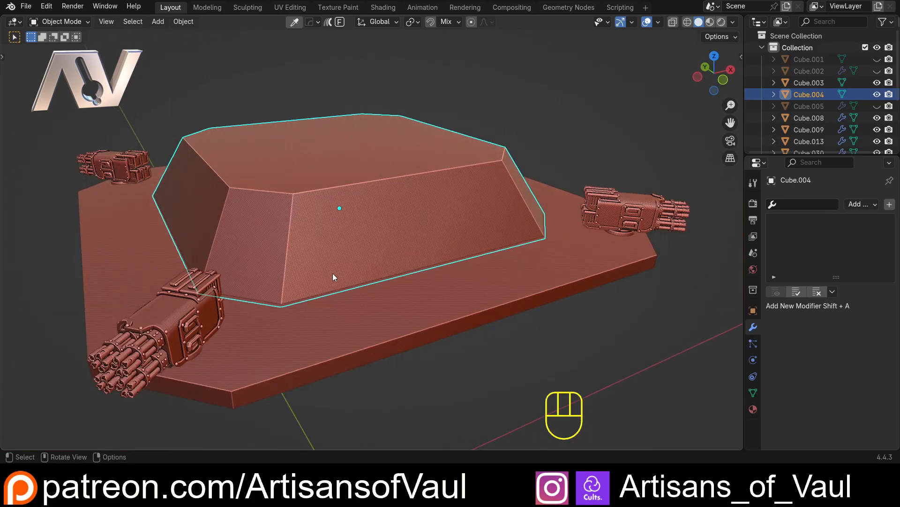
scroll(322, 276, "up", 1)
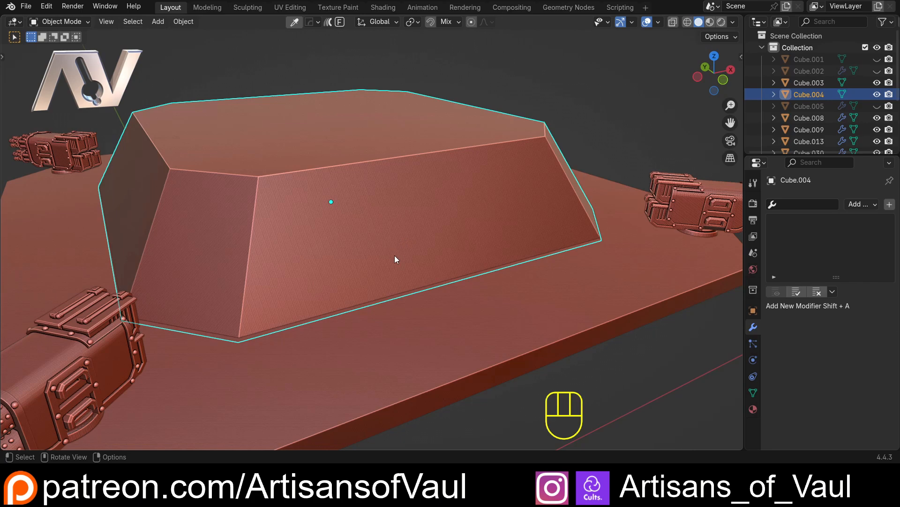
scroll(356, 257, "down", 2)
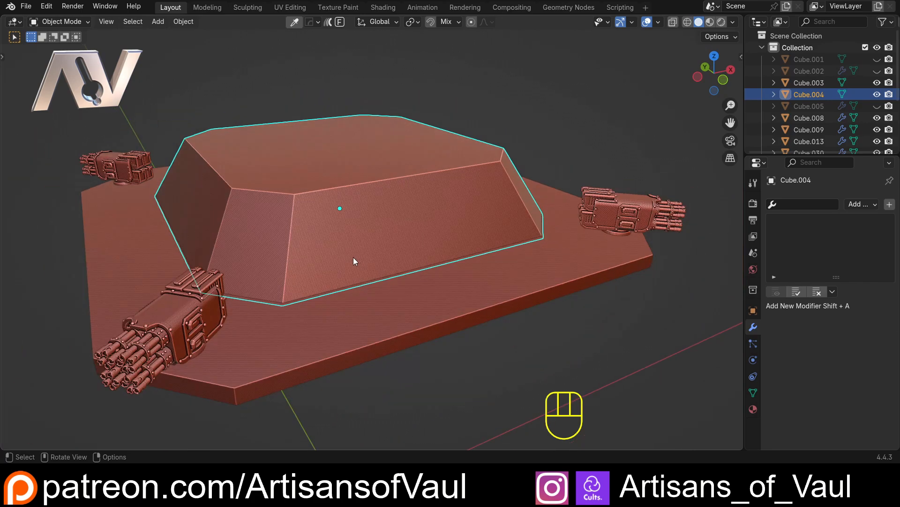
middle_click_drag(353, 257, 365, 250)
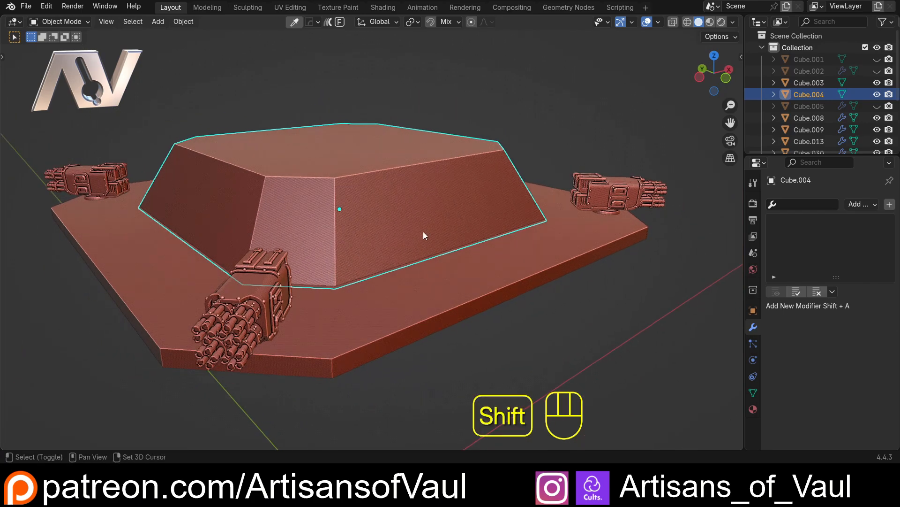
key("shift+s")
left_click(321, 233)
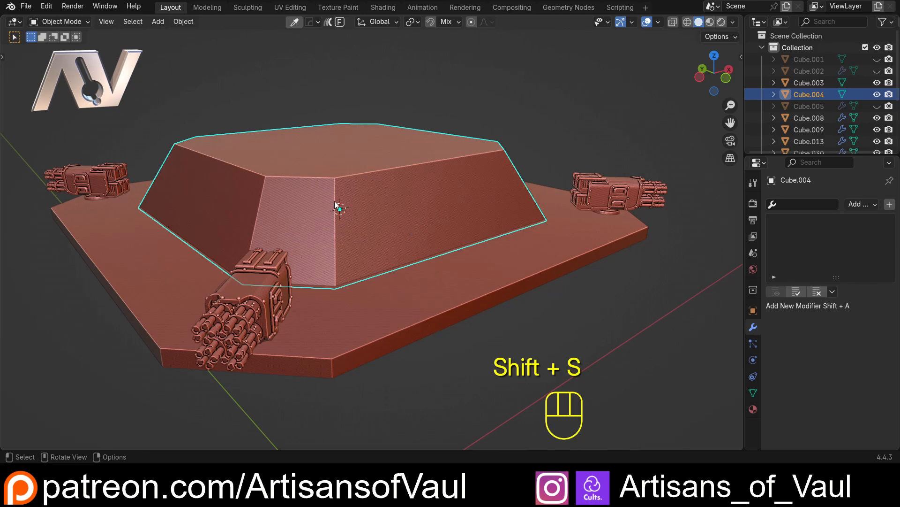
Add a plane at the 3D cursor and, in the side view, move it about -84.3 in Y and 20.2 in Z.
mouse_move(337, 205)
middle_mouse_down()
mouse_move(425, 210)
mouse_move(336, 216)
middle_mouse_up()
key("shift+a")
mouse_move(323, 215)
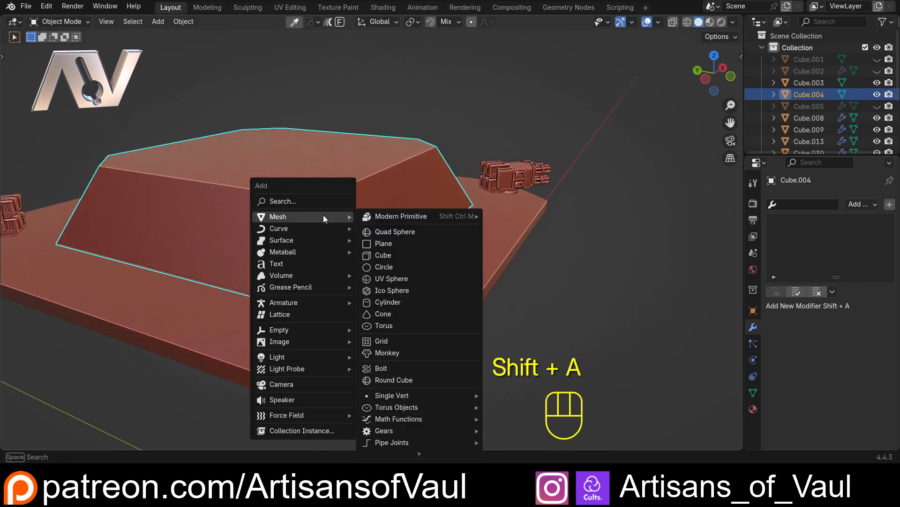
left_click(384, 243)
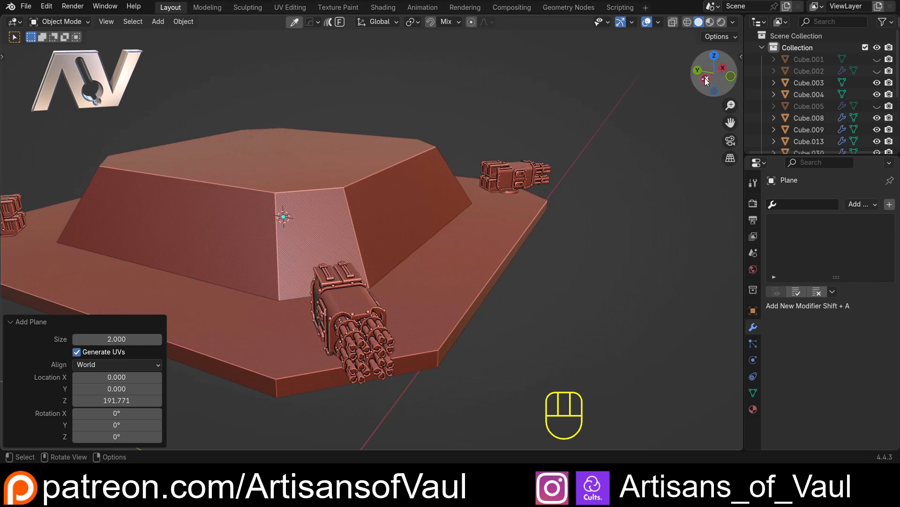
key("ctrl+KP_3")
key("g")
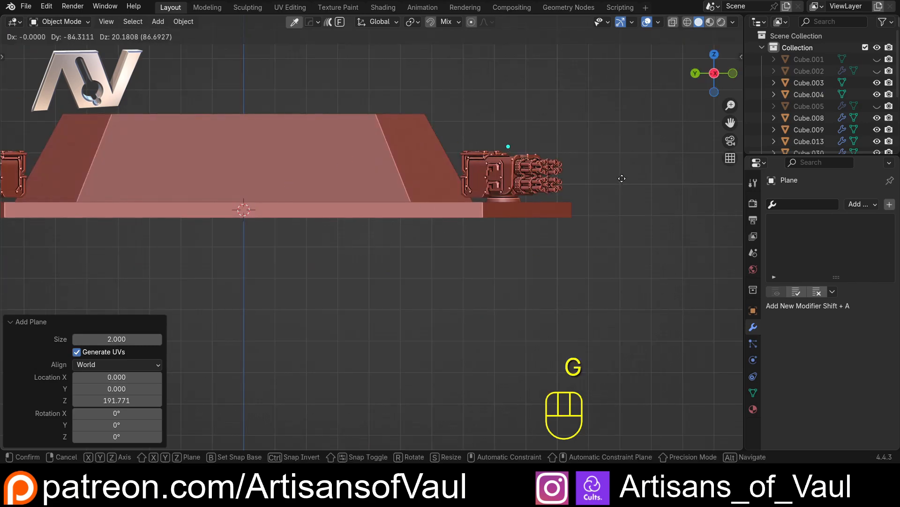
left_click(622, 178)
Enlarge the plane, and scale it back by about 0.346 to a small panel beside the tapered block.
scroll(416, 197, "up", 4)
key("s")
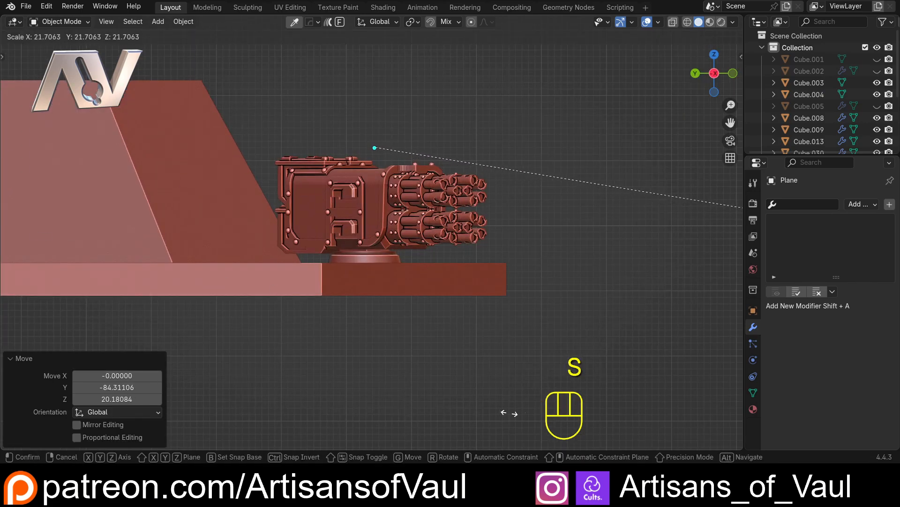
left_click(381, 257)
middle_click_drag(382, 256, 507, 255)
key("s")
left_click(449, 217)
Rotate the plane 90° about the global X axis so it stands upright.
key("r")
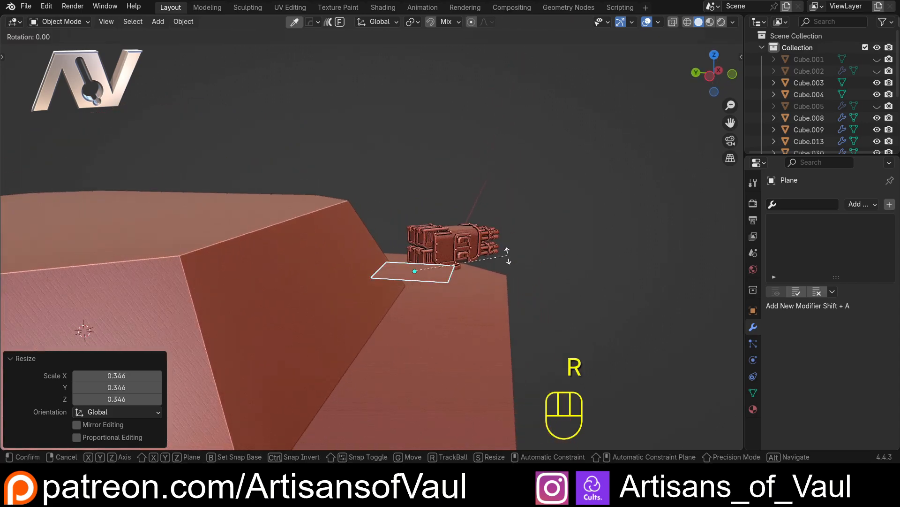
type("x90")
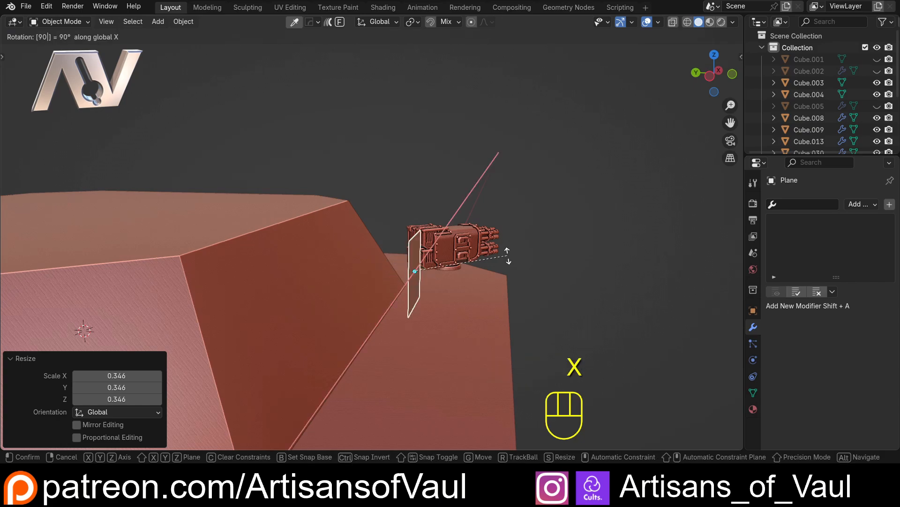
key("KP_Enter")
Reselect the upright plane and add a Shrinkwrap modifier to it.
middle_click_drag(507, 255, 484, 219)
scroll(340, 235, "up", 2)
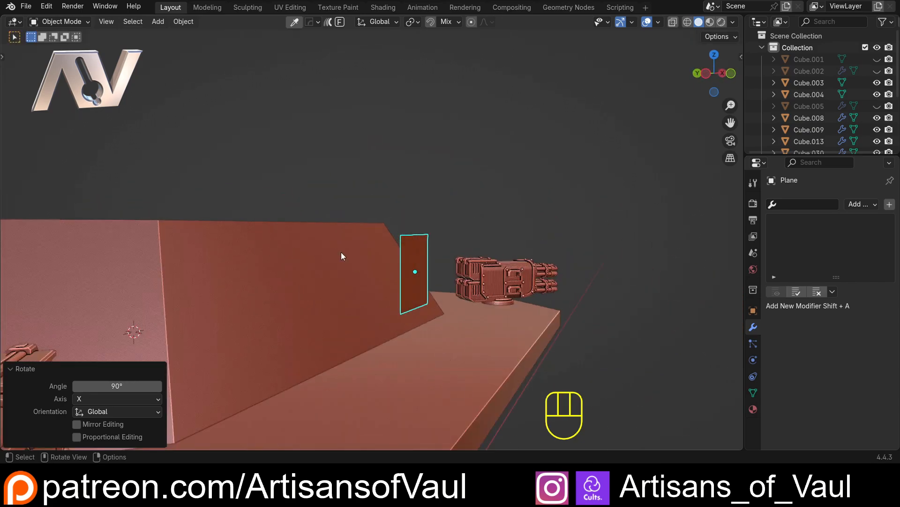
middle_click_drag(341, 252, 366, 254)
scroll(404, 232, "up", 1)
middle_click_drag(432, 223, 562, 258)
left_click(353, 237)
left_click(489, 247)
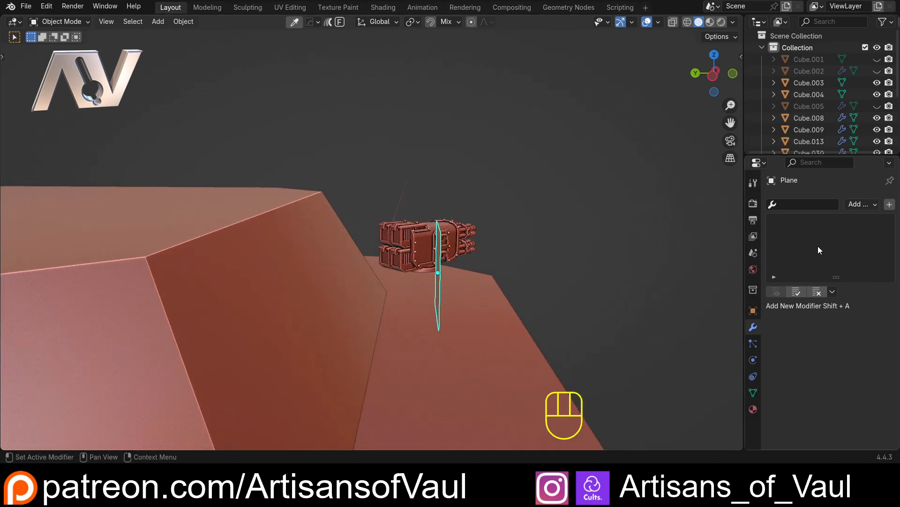
key("shift+a")
mouse_move(818, 246)
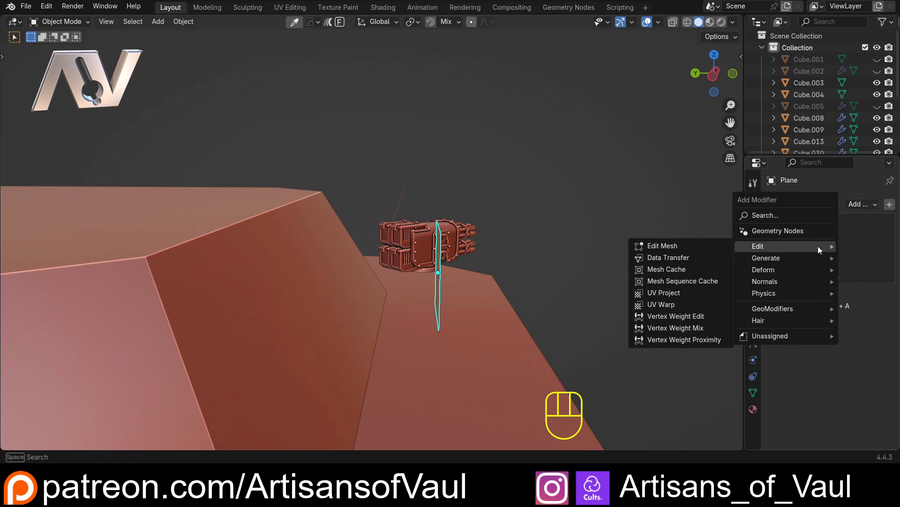
type("shi")
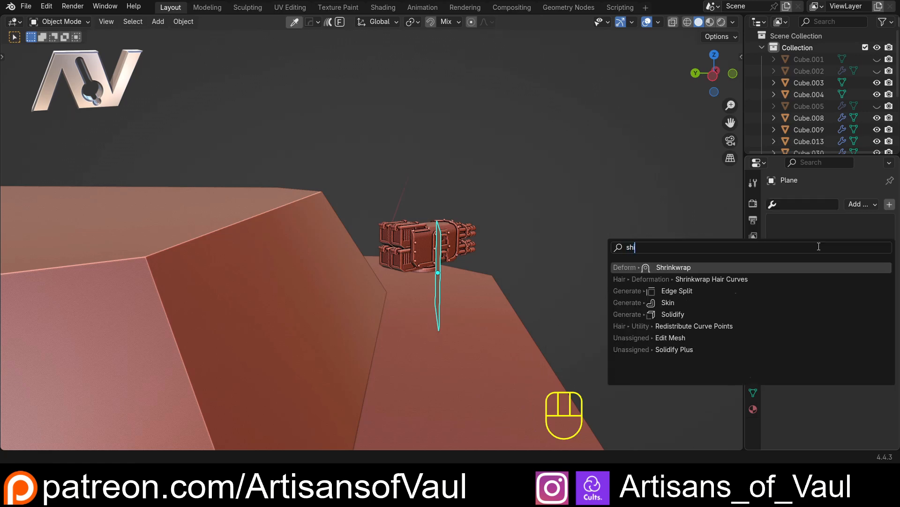
left_click(779, 267)
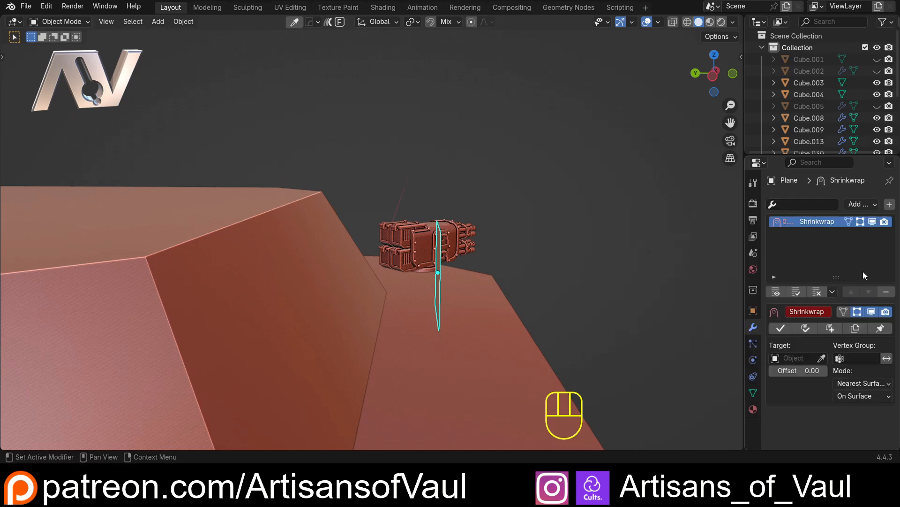
Pick the tapered block as the Shrinkwrap target.
left_click(824, 359)
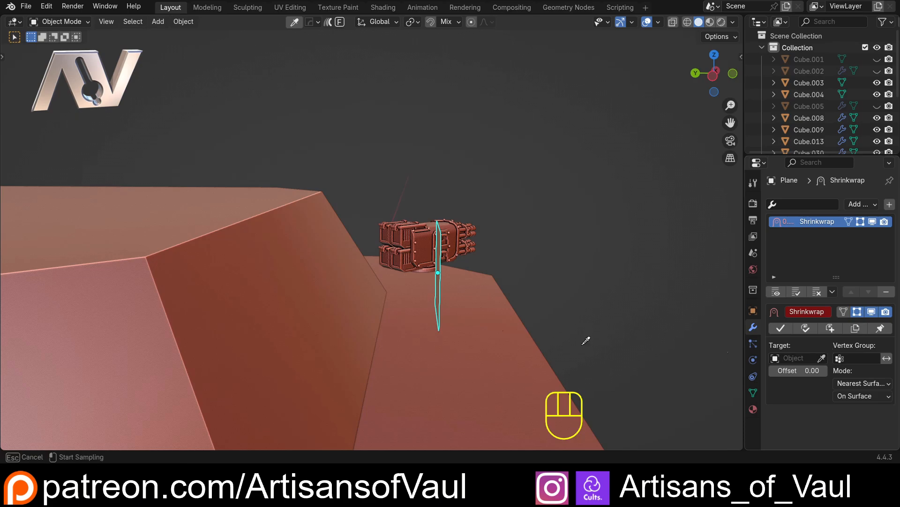
left_click(305, 230)
middle_click_drag(305, 229, 610, 286)
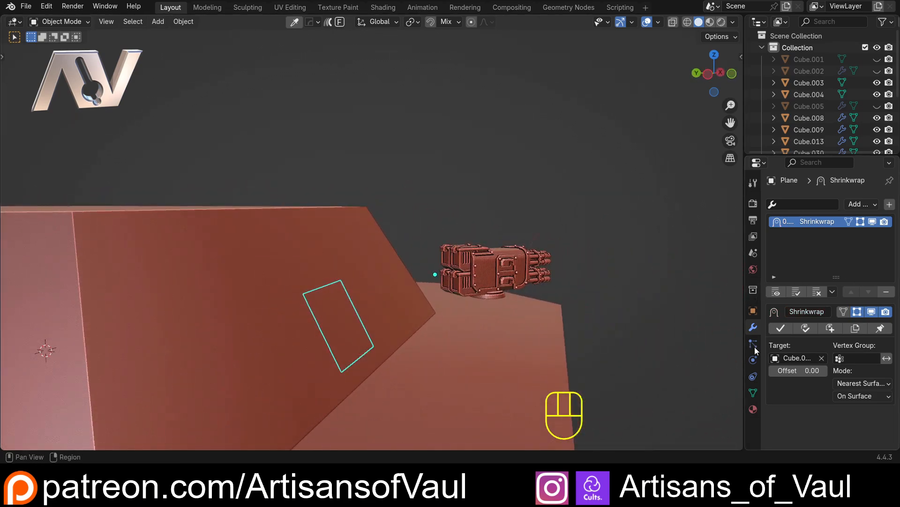
Search the extensions in the Preferences for "modi".
left_click(46, 7)
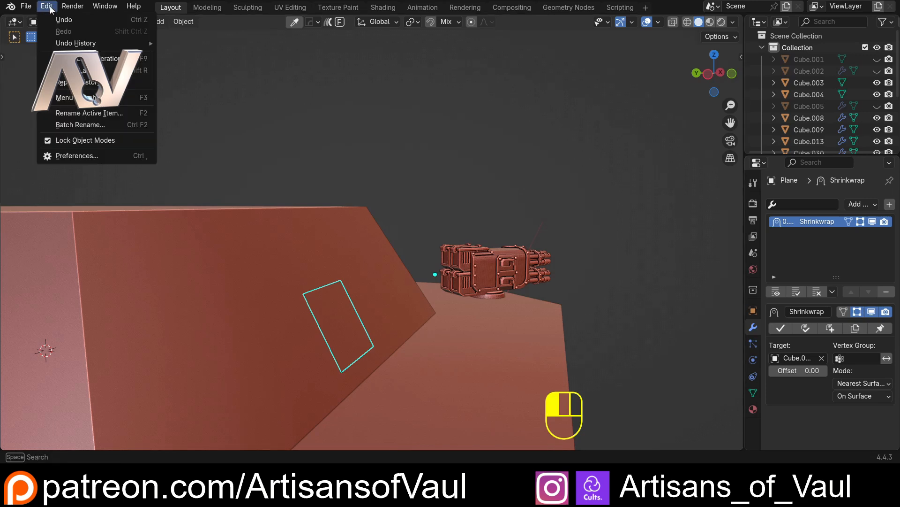
left_click(69, 153)
left_click_drag(215, 0, 422, 97)
left_click(298, 194)
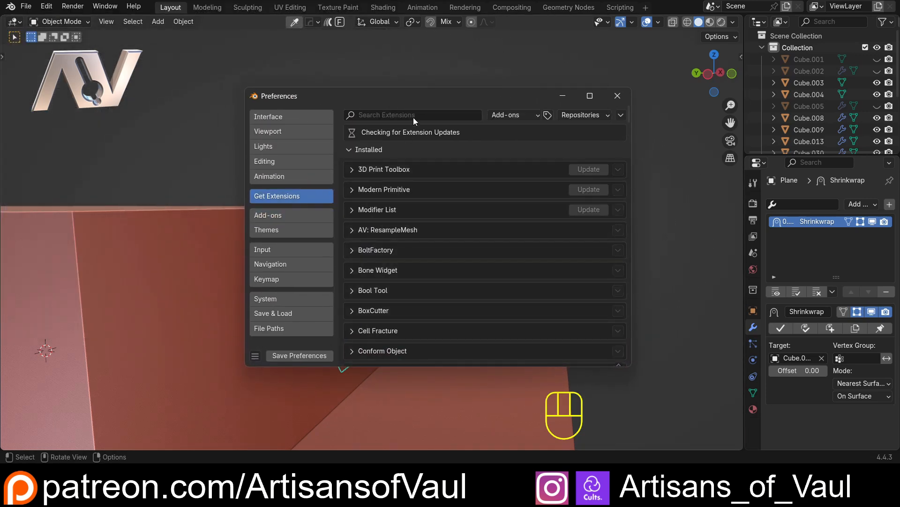
left_click(415, 115)
type("modi")
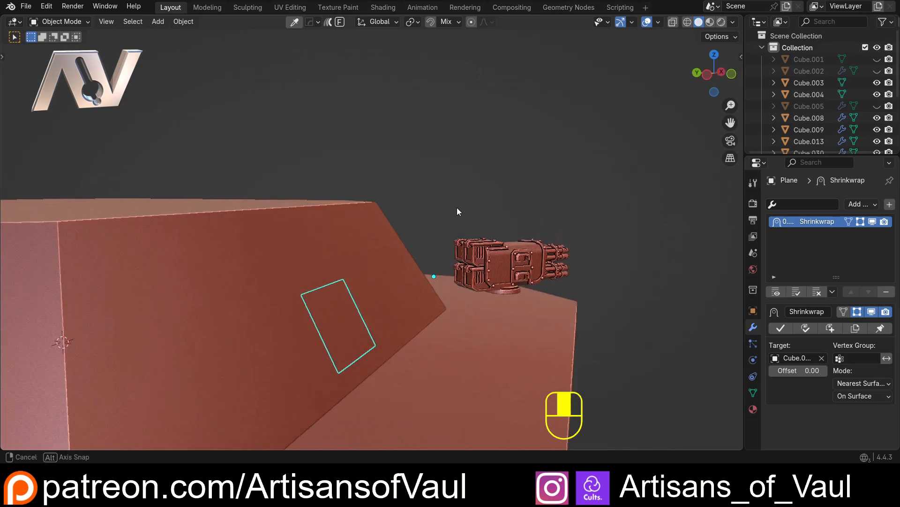
Set the Shrinkwrap offset to -0.13 so the plane sits slightly inside the block's sloped face.
scroll(457, 207, "up", 3)
middle_click_drag(409, 330, 446, 299)
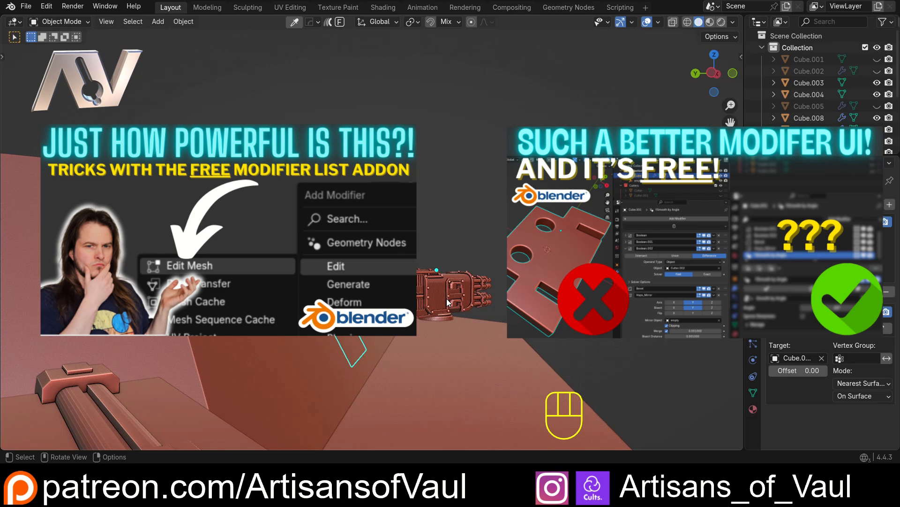
middle_click_drag(393, 267, 371, 190)
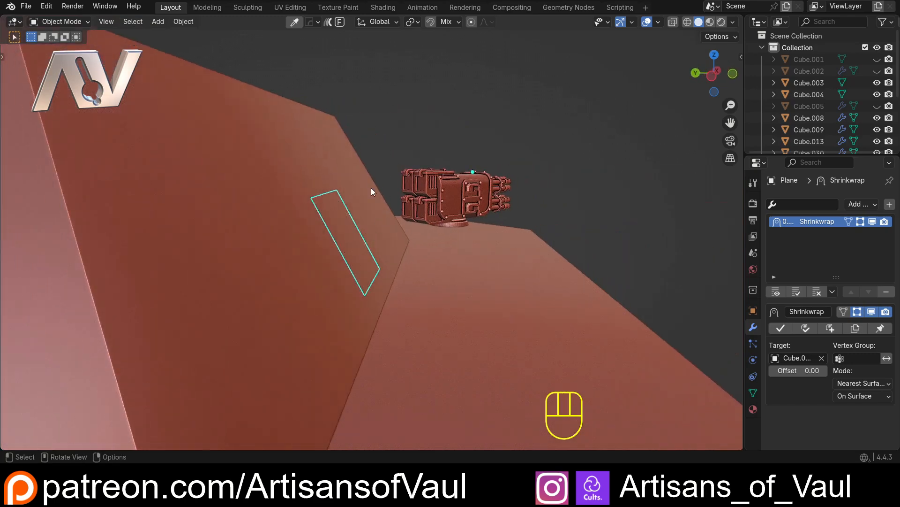
middle_click_drag(359, 227, 345, 265)
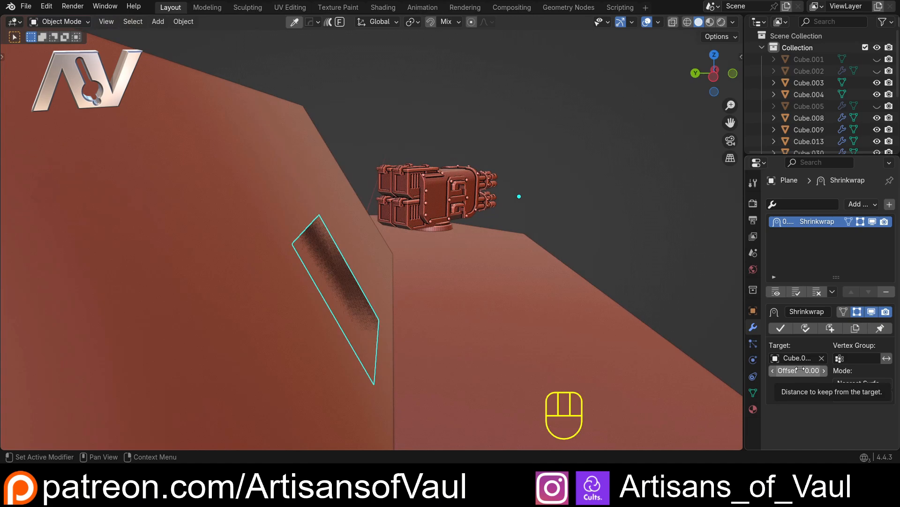
left_click_drag(800, 370, 794, 370)
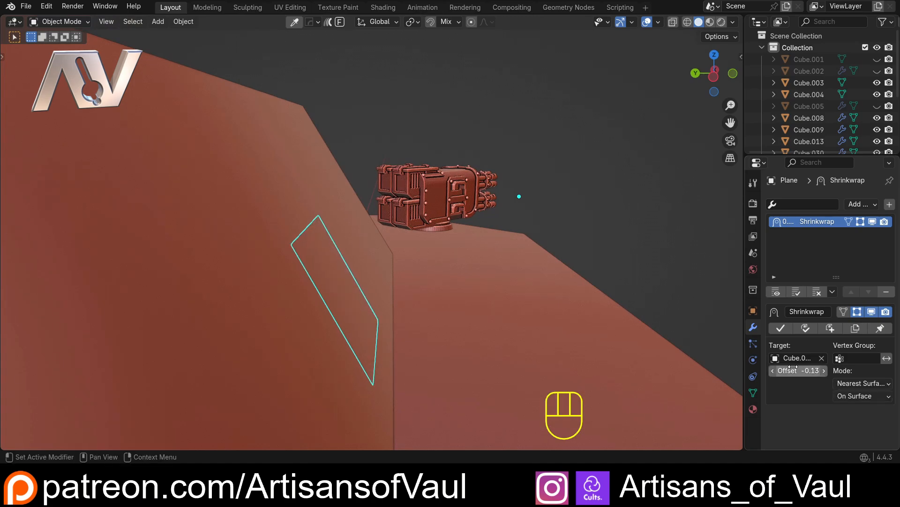
Add a Solidify modifier to the plane after the Shrinkwrap.
scroll(451, 195, "down", 5)
middle_click_drag(451, 195, 392, 197)
scroll(345, 226, "up", 4)
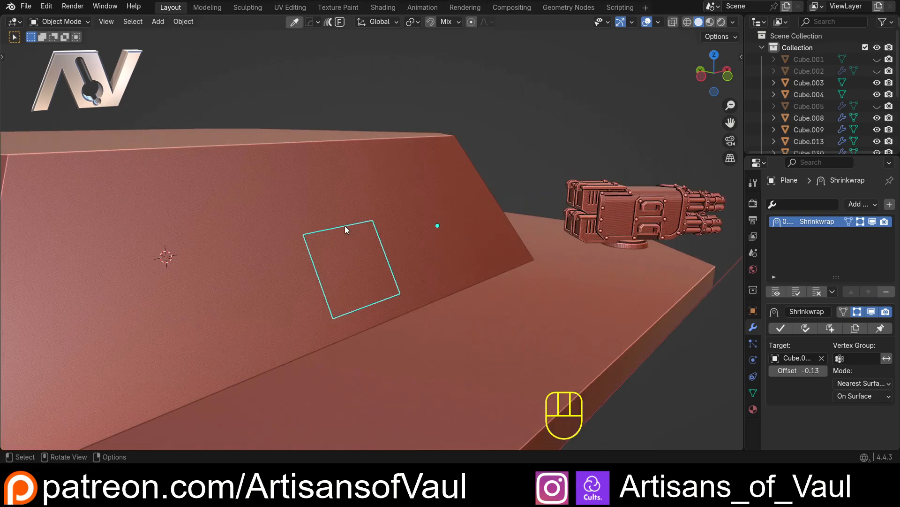
middle_click_drag(281, 249, 430, 196)
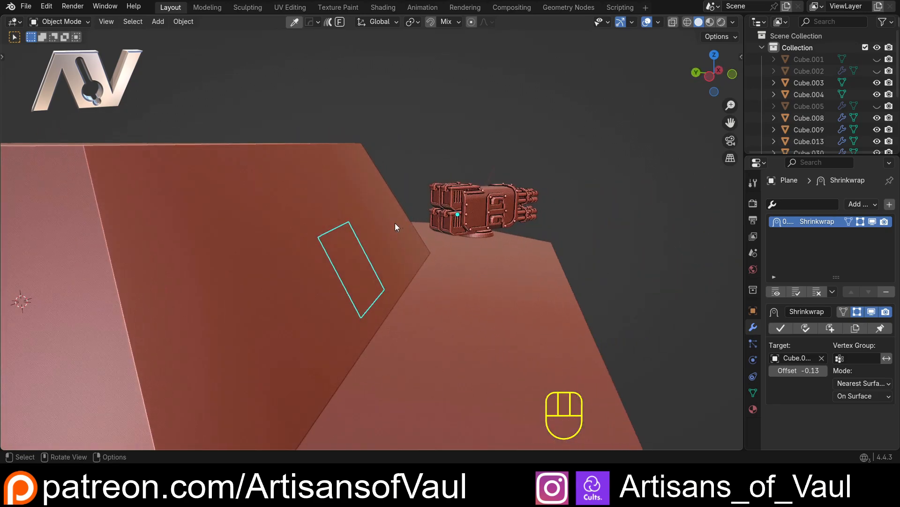
scroll(367, 233, "up", 1)
middle_click_drag(409, 241, 429, 234, "shift")
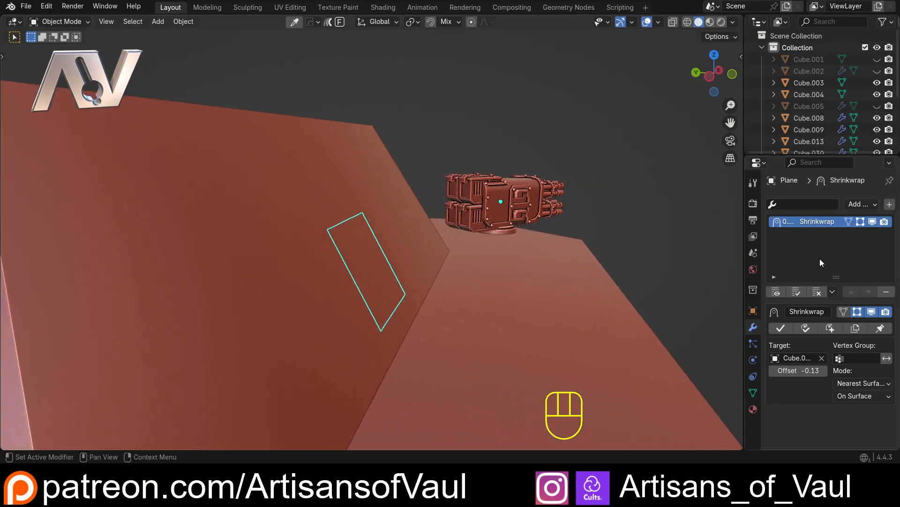
key("shift+a")
mouse_move(820, 256)
type("soli")
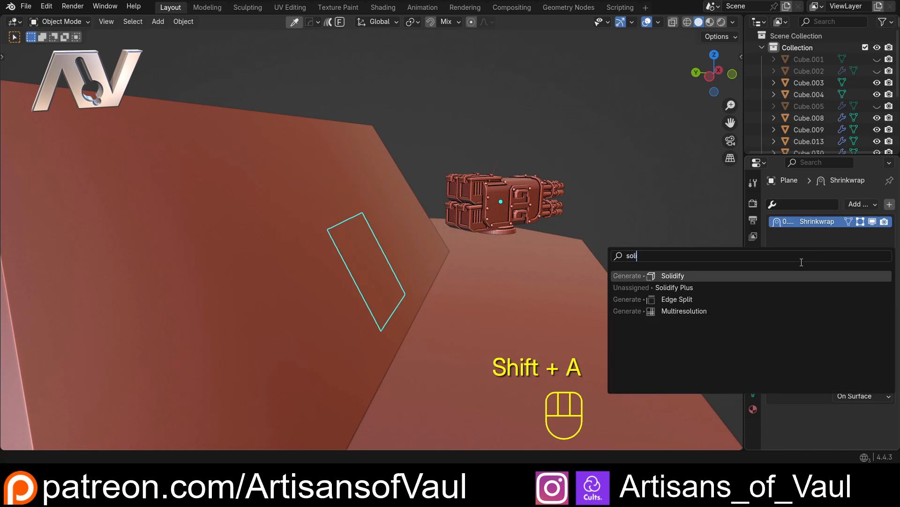
left_click(769, 275)
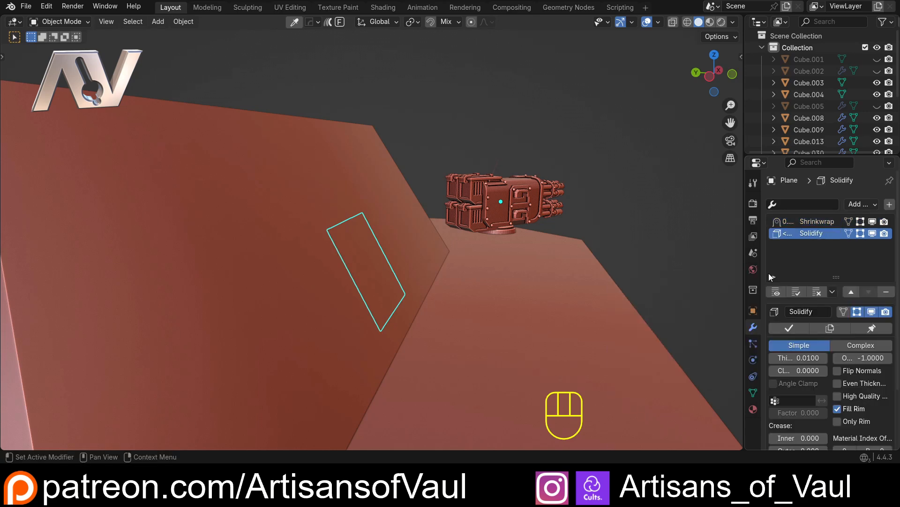
Set the Solidify offset to 1 and widen the properties editor so its settings are readable.
left_click(847, 360)
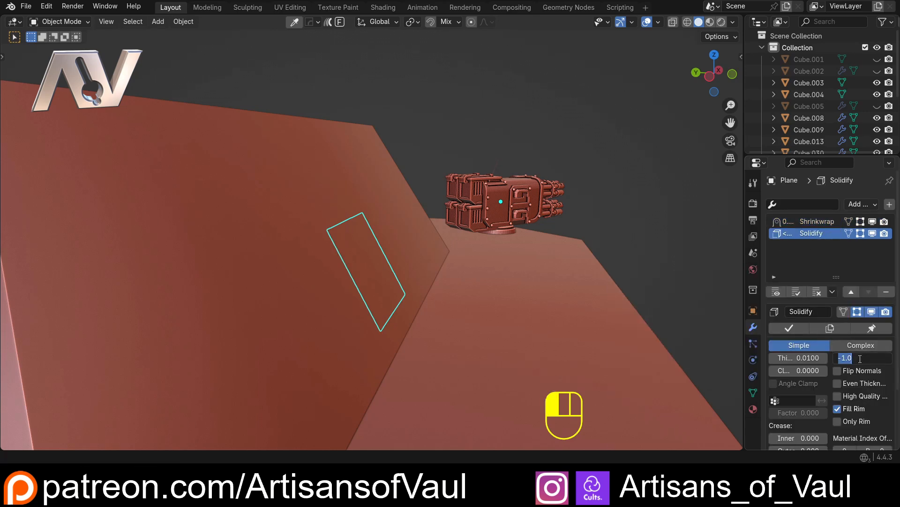
type("1")
key("Return")
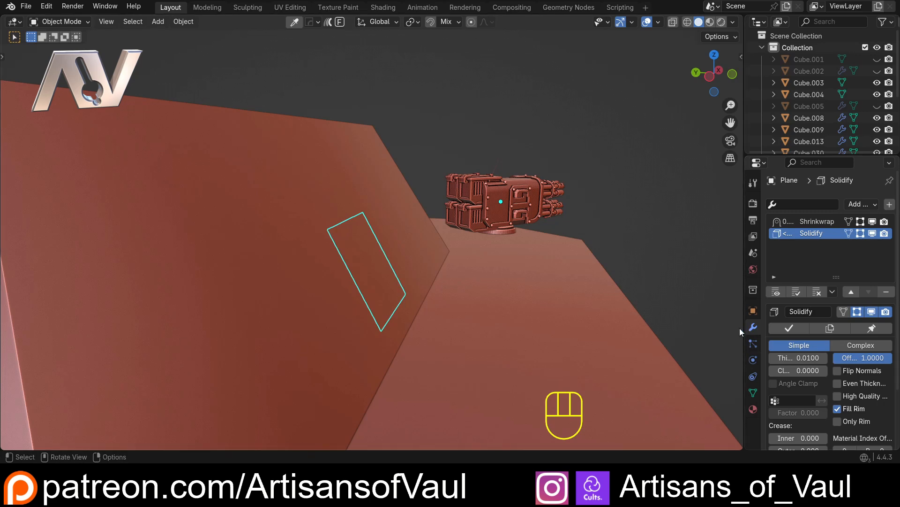
left_click_drag(744, 327, 659, 327)
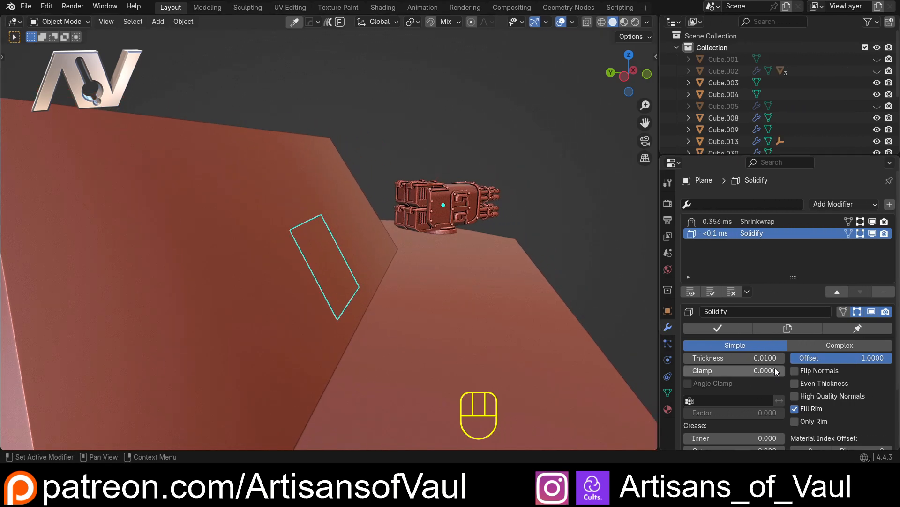
Thicken the Solidify modifier to 0.124 and narrow the properties editor to enlarge the viewport.
left_click_drag(723, 362, 766, 358)
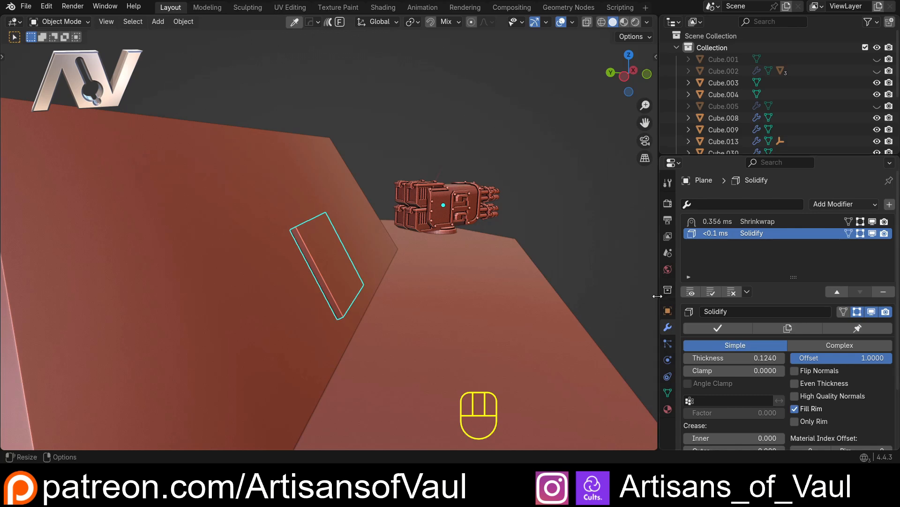
left_click_drag(659, 294, 738, 296)
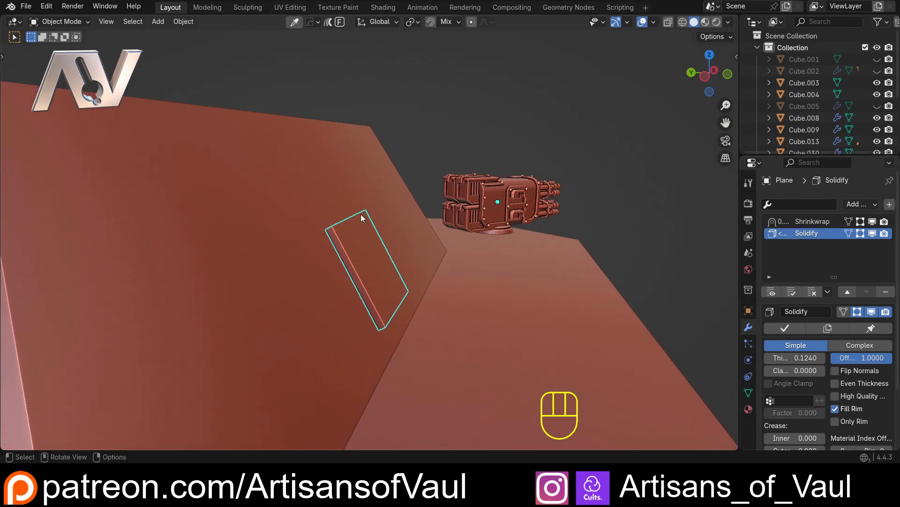
Show the plane's transform values and apply its scale.
key("n")
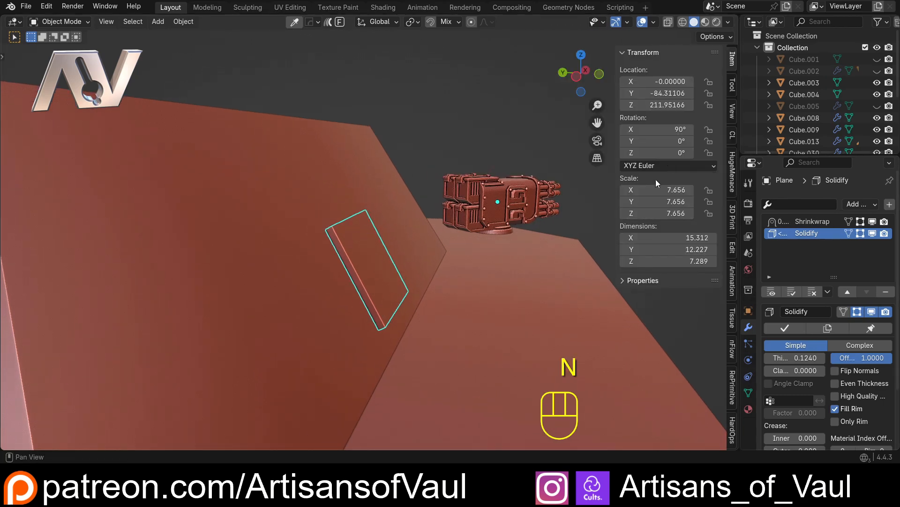
key("ctrl+a")
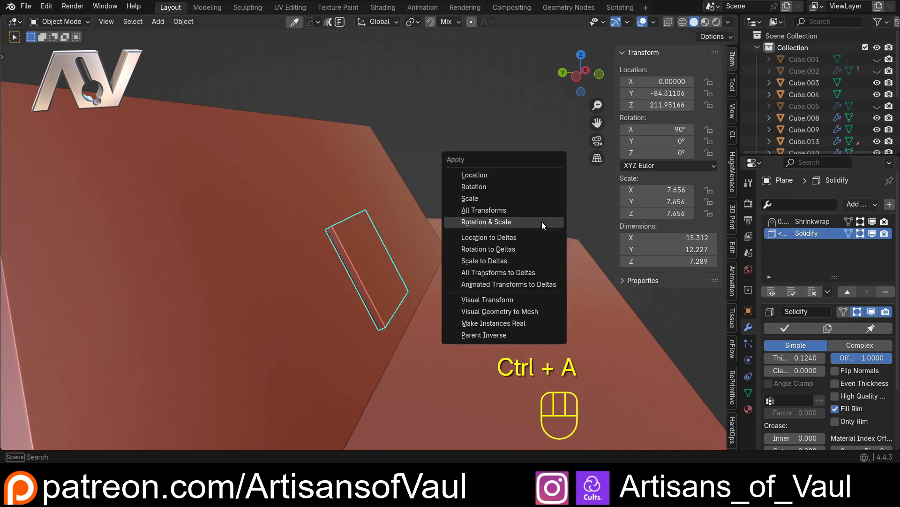
left_click(485, 199)
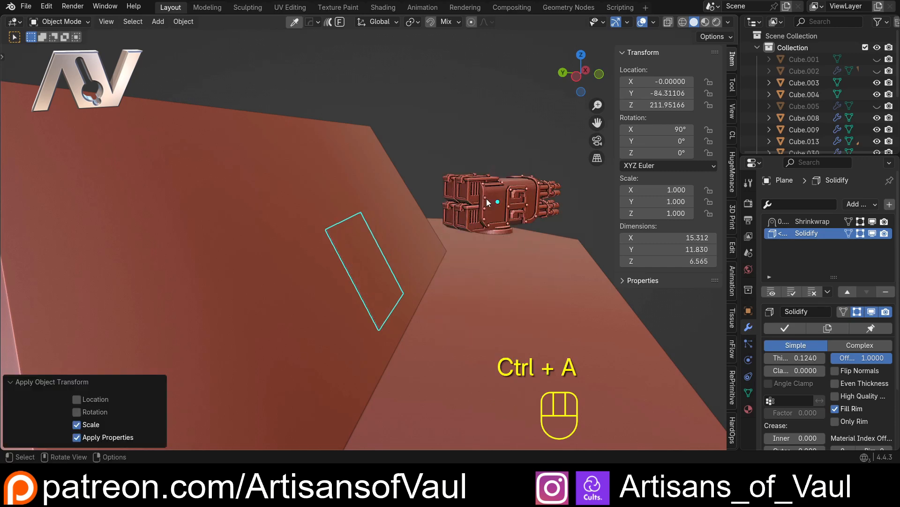
Set the Solidify thickness to 1 and deselect the plane.
left_click_drag(798, 358, 862, 357)
left_click(792, 357)
type("1")
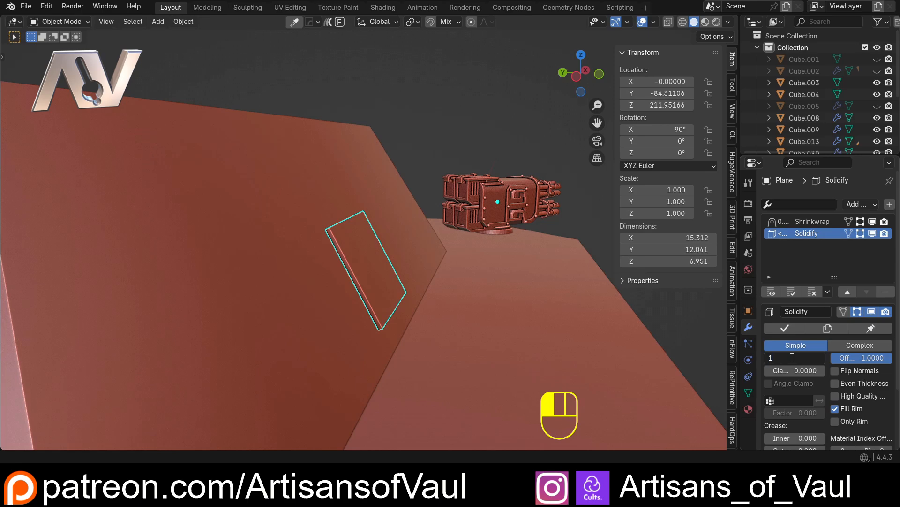
key("Return")
left_click(415, 129)
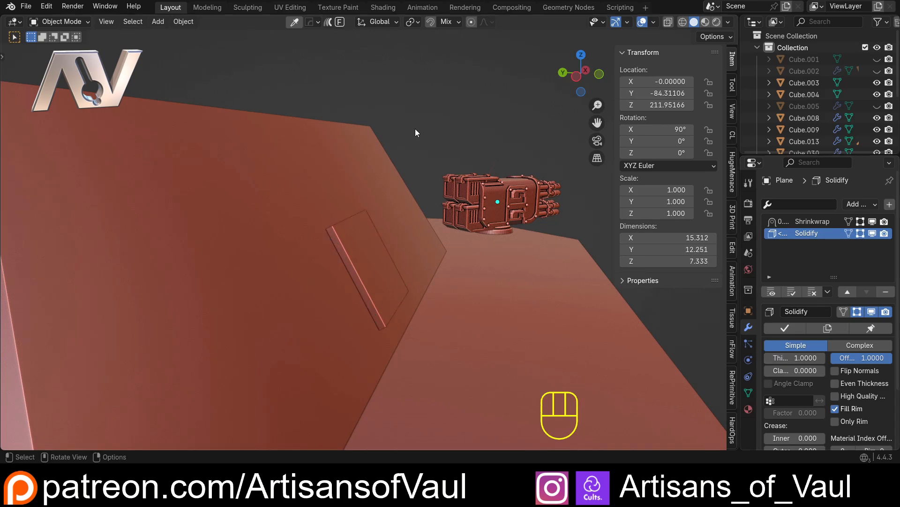
Put the plane in vertex editing and add one centred vertical loop cut to it.
middle_click_drag(479, 277, 375, 242)
left_click(339, 260)
key("Tab")
left_click(307, 245)
middle_click_drag(307, 245, 331, 229)
right_click(333, 247, "shift")
scroll(335, 247, "up", 2)
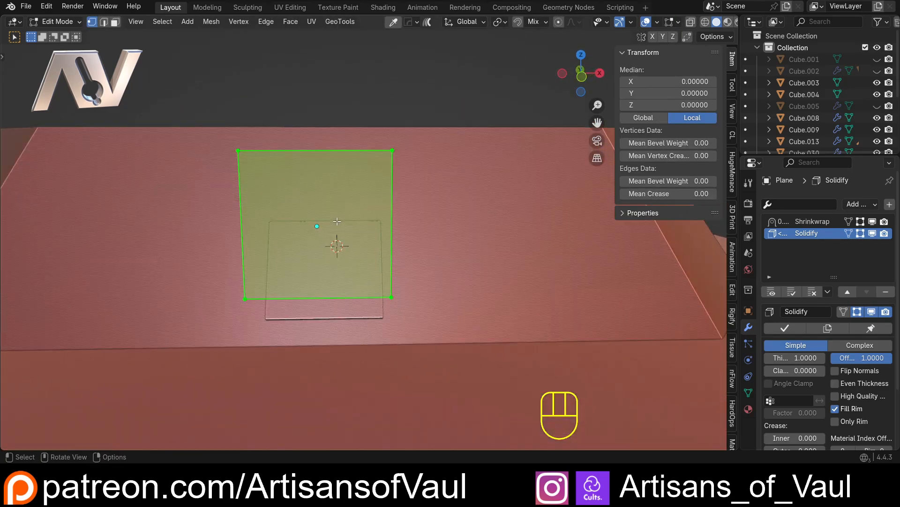
key("ctrl+r")
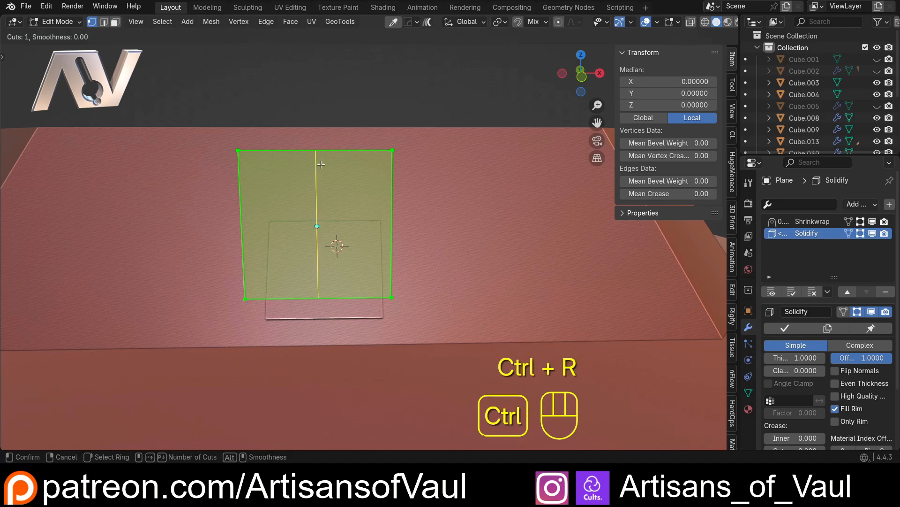
left_click(334, 238)
key("Escape")
Extrude the upper edge of the plane's right half about 6 units upward along global Z.
left_click_drag(304, 133, 409, 160)
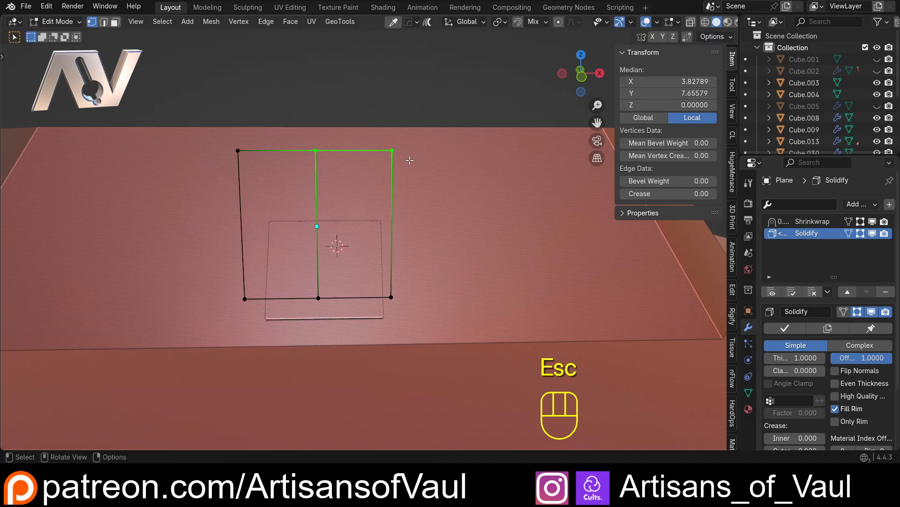
key("e")
key("z")
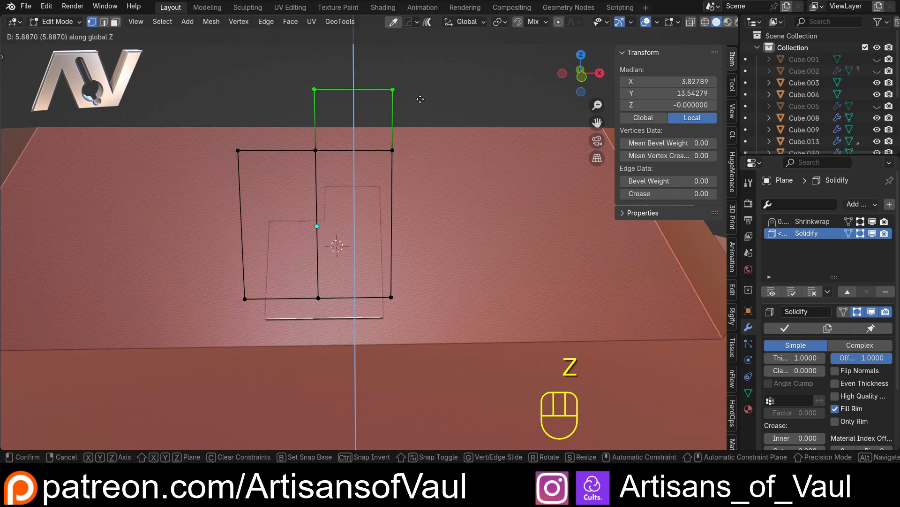
left_click(410, 194)
Duplicate the plane's left edge and move the copy about -2.9 along X to leave a gap.
left_click_drag(197, 134, 264, 235)
middle_click_drag(260, 277, 316, 234, "shift")
left_click_drag(251, 69, 335, 84)
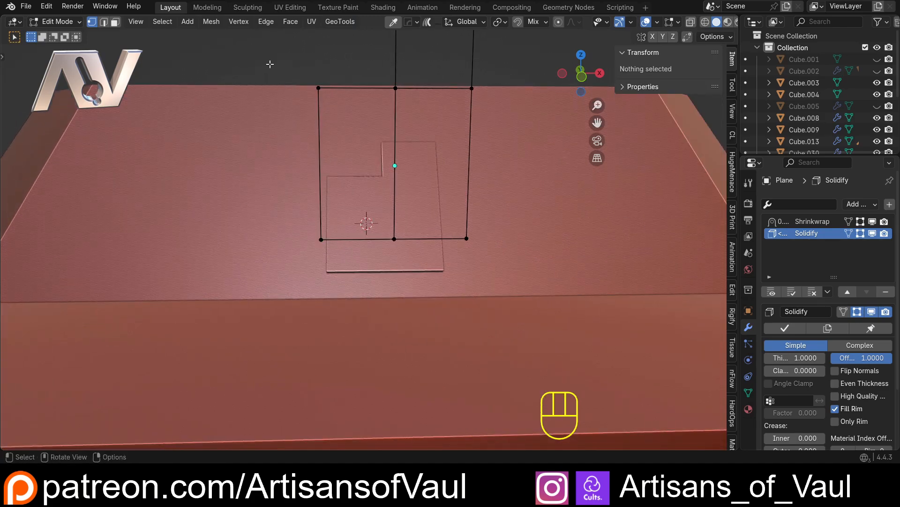
left_click_drag(267, 62, 389, 243)
middle_click_drag(329, 172, 339, 211, "shift")
key("shift+d")
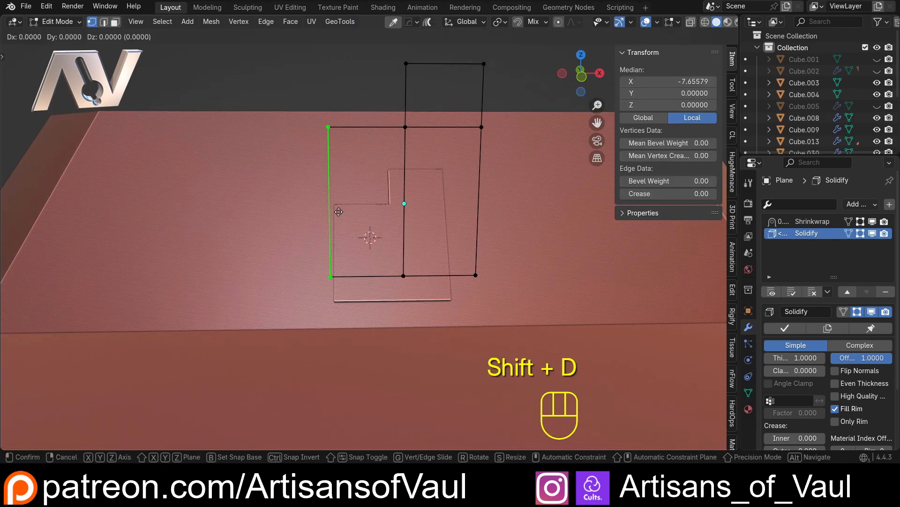
key("x")
left_click(310, 218)
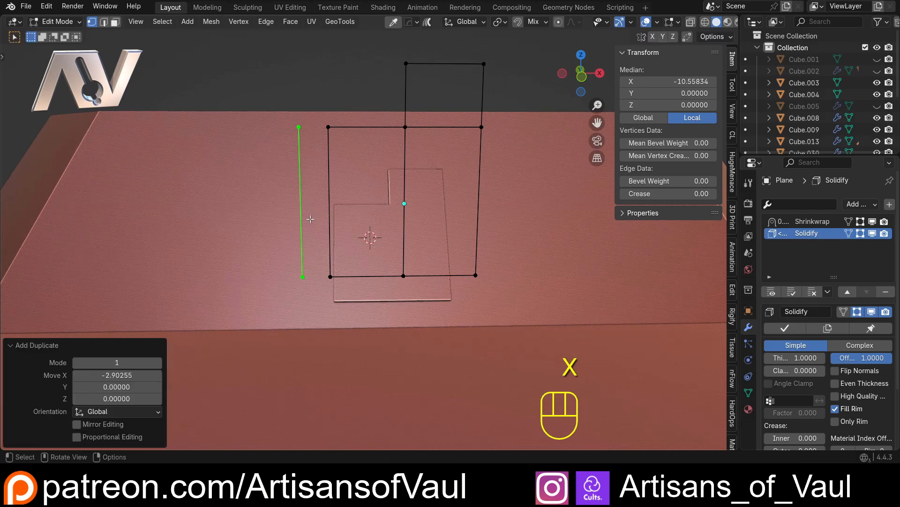
Extrude the duplicated edge about -14.8 along X to form a second panel.
key("e")
key("x")
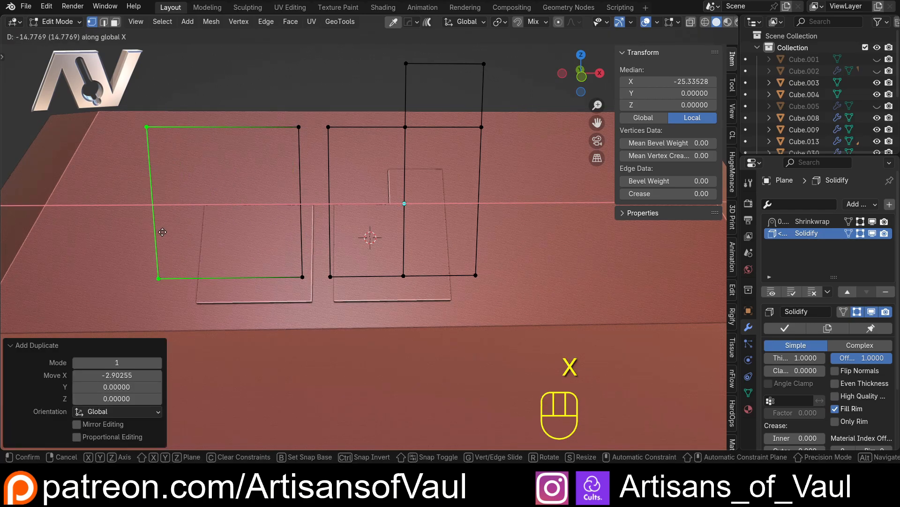
left_click(211, 221)
mouse_move(211, 220)
middle_mouse_down()
mouse_move(360, 215)
mouse_move(281, 197)
mouse_move(359, 201)
mouse_move(346, 207)
mouse_move(243, 155)
mouse_move(364, 209)
mouse_move(217, 228)
middle_mouse_up()
Duplicate the upper edges of the second panel and the plane's left half, moving them about 1.6 up along Z.
left_click_drag(79, 149, 515, 225, "shift")
key("shift+d")
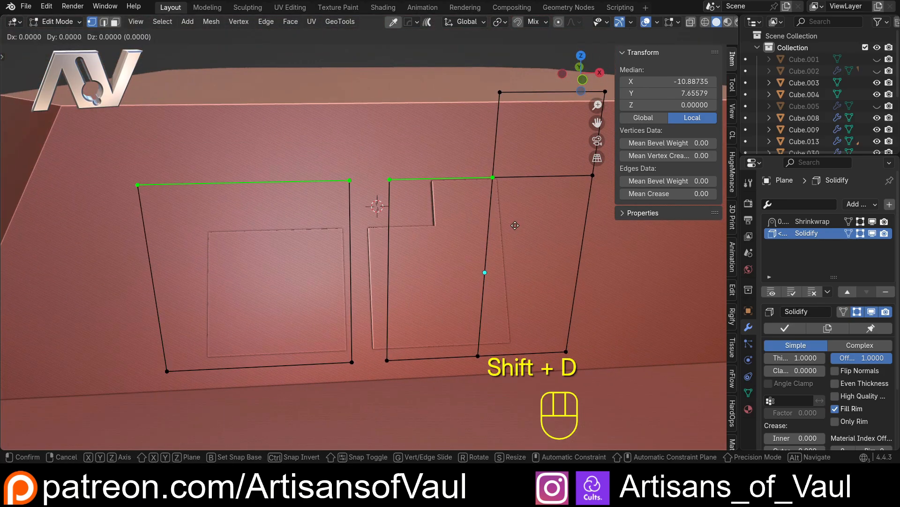
key("z")
left_click(525, 202)
Slide the right end vertex of the duplicated edges inward by a factor of about 0.278, away from the raised section.
left_click(529, 163)
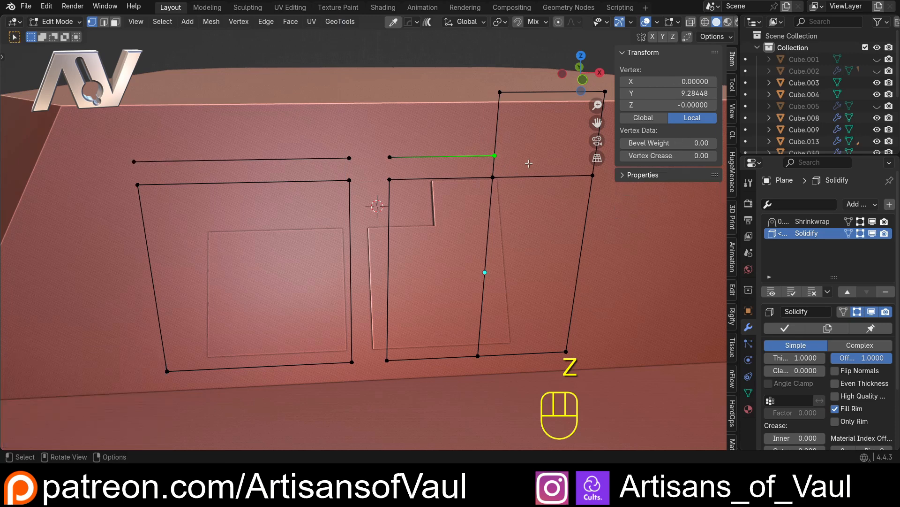
key("g")
key("g")
left_click(493, 166)
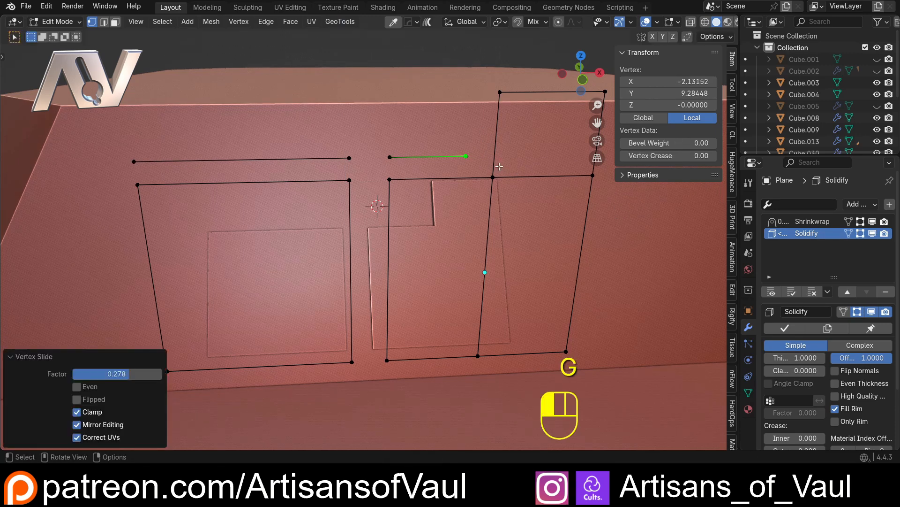
Merge the two inner vertices of the duplicated edges at their center and dissolve the merged vertex.
left_click(344, 160, "shift")
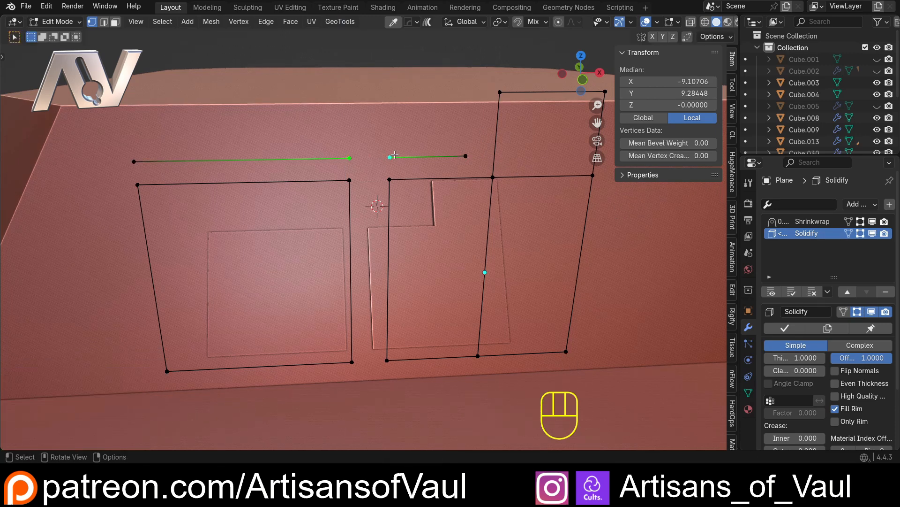
key("shift+1")
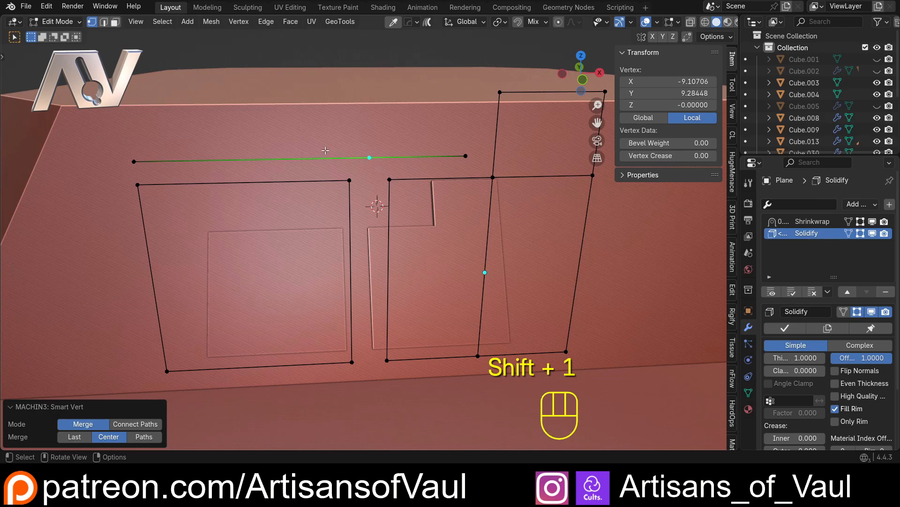
key("ctrl+x")
Extrude the joined edge about 4.47 upward along Z to form a long third panel.
left_click_drag(76, 147, 475, 168)
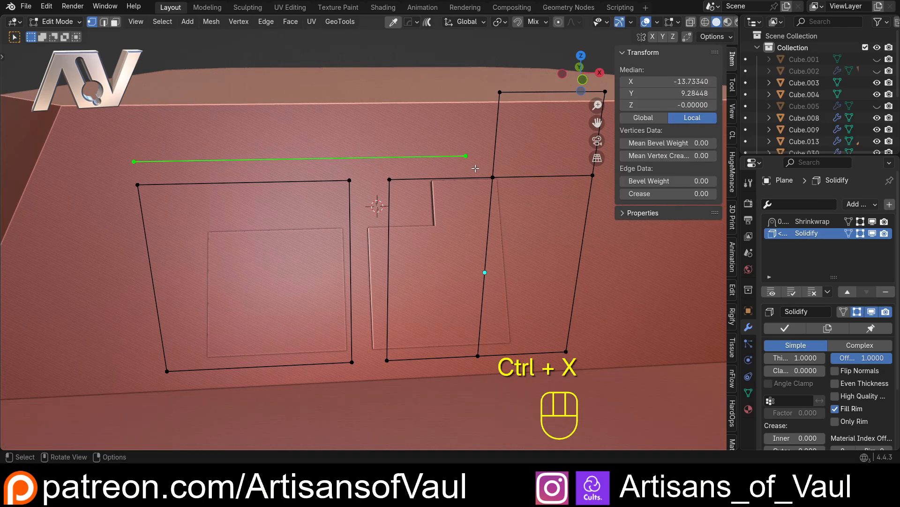
key("e")
key("z")
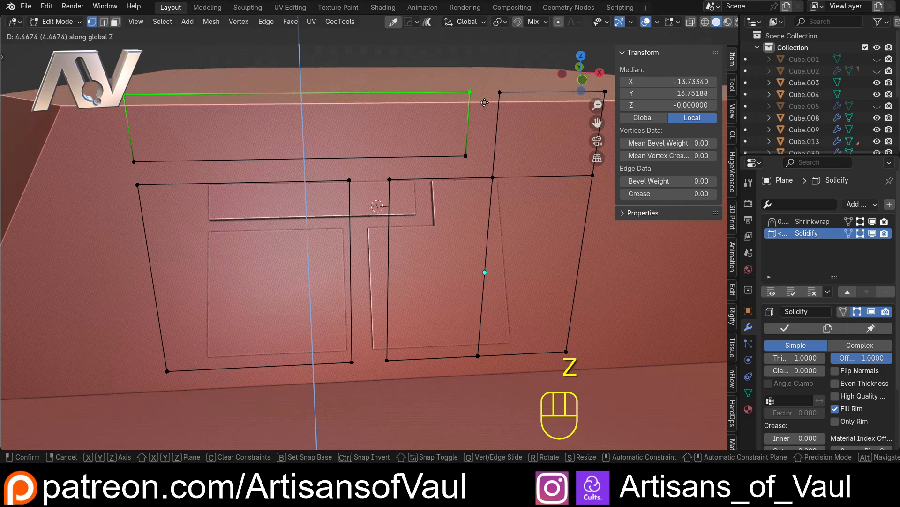
left_click(485, 102)
middle_click_drag(485, 102, 452, 156)
middle_click_drag(443, 130, 338, 177, "shift")
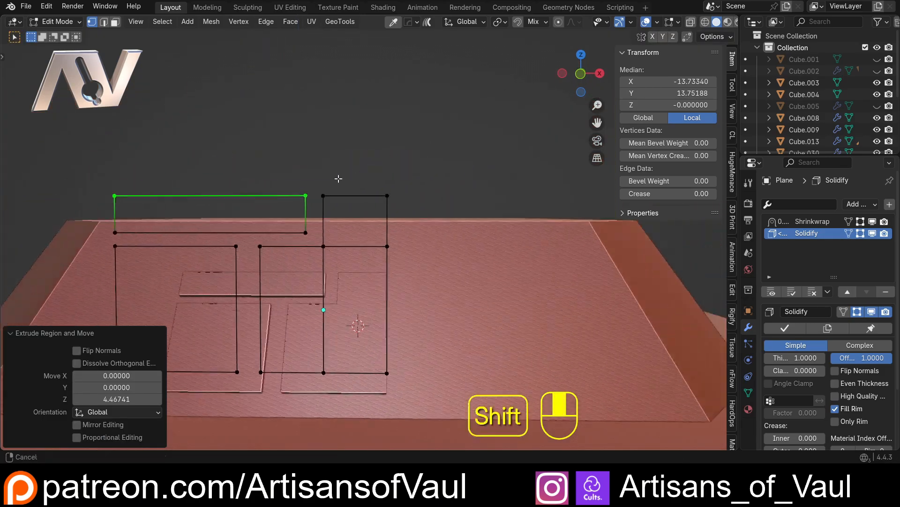
Align the long panel's upper vertices and the raised section's upper left vertex to the bottom, at the lowest of them.
scroll(337, 177, "up", 4)
middle_click_drag(211, 202, 370, 208, "shift")
middle_click_drag(462, 185, 339, 196, "shift")
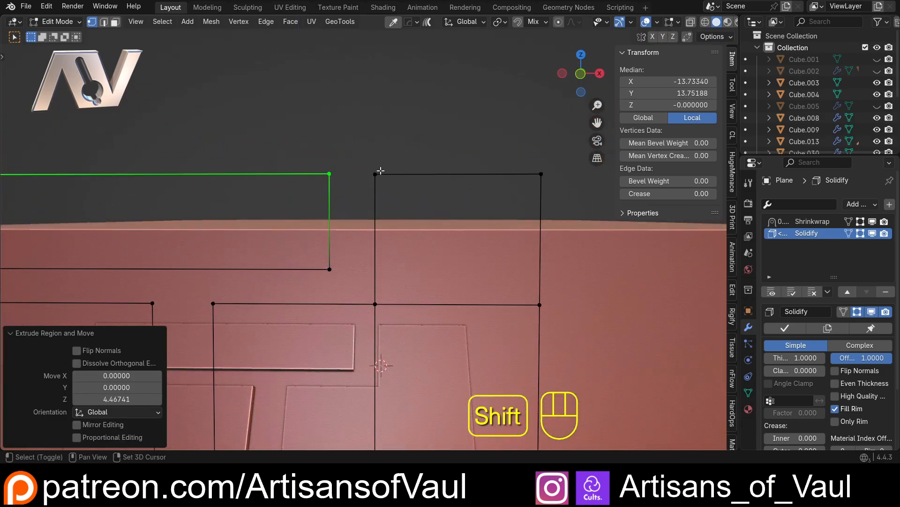
left_click(375, 174, "shift")
key("alt+a")
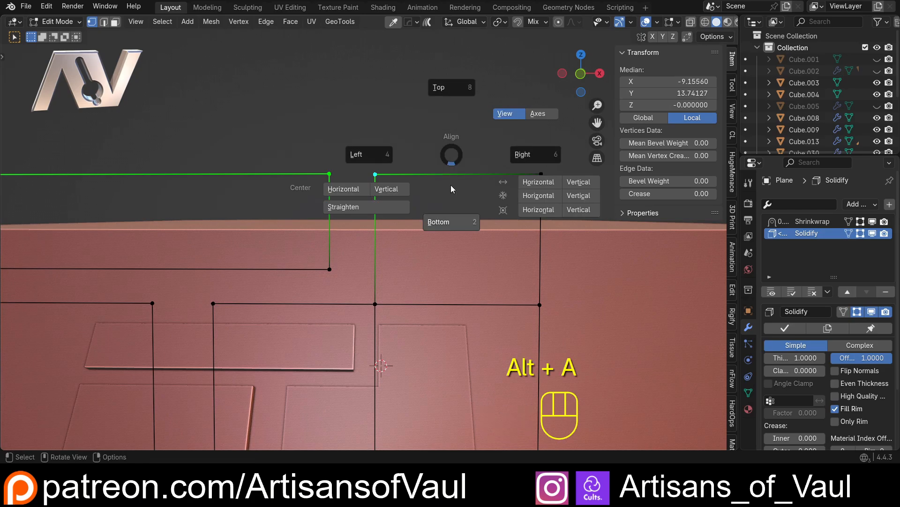
left_click(449, 230)
Return to object mode and examine how the three panels sit on the block's sloped face.
scroll(450, 230, "down", 5)
middle_click_drag(450, 230, 334, 196)
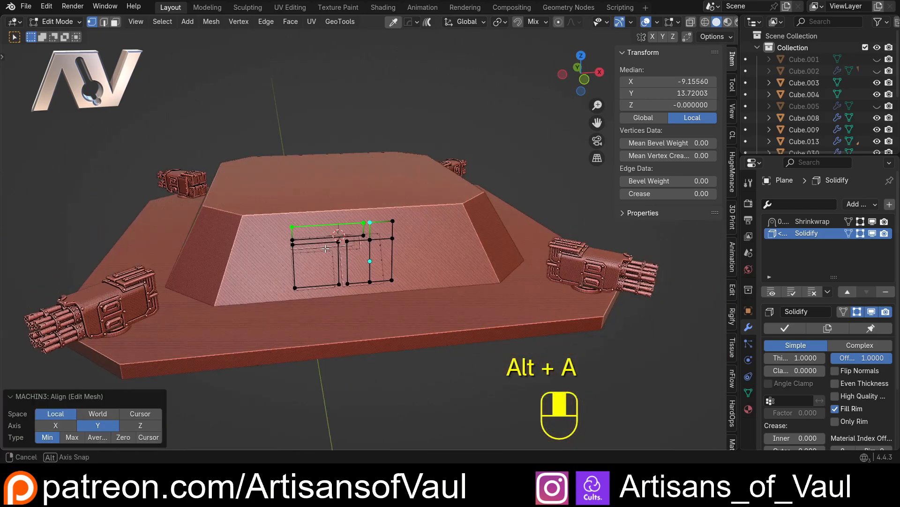
key("Tab")
left_click(334, 151)
middle_click_drag(332, 234, 364, 189, "shift")
scroll(324, 209, "up", 4)
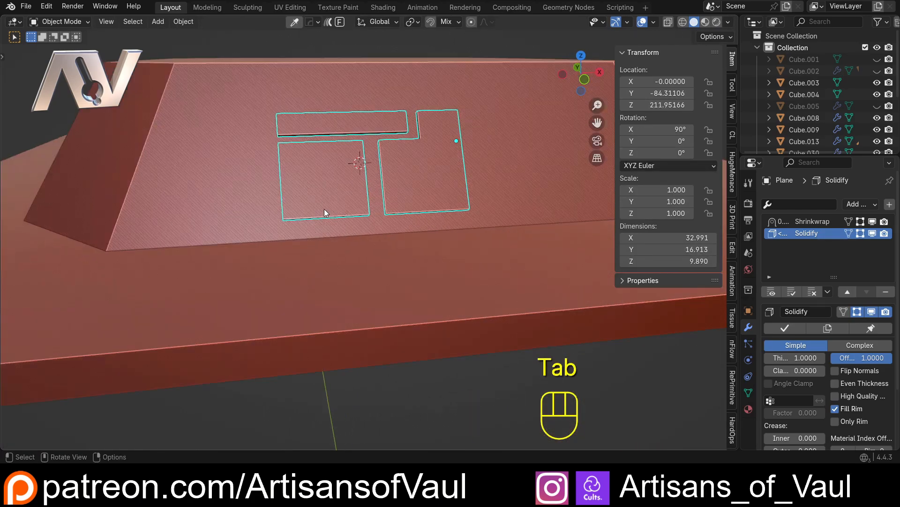
scroll(374, 305, "down", 3)
left_click(370, 311)
scroll(346, 280, "up", 4)
middle_click_drag(345, 279, 399, 202)
middle_click_drag(398, 202, 348, 246, "shift")
scroll(388, 277, "up", 1)
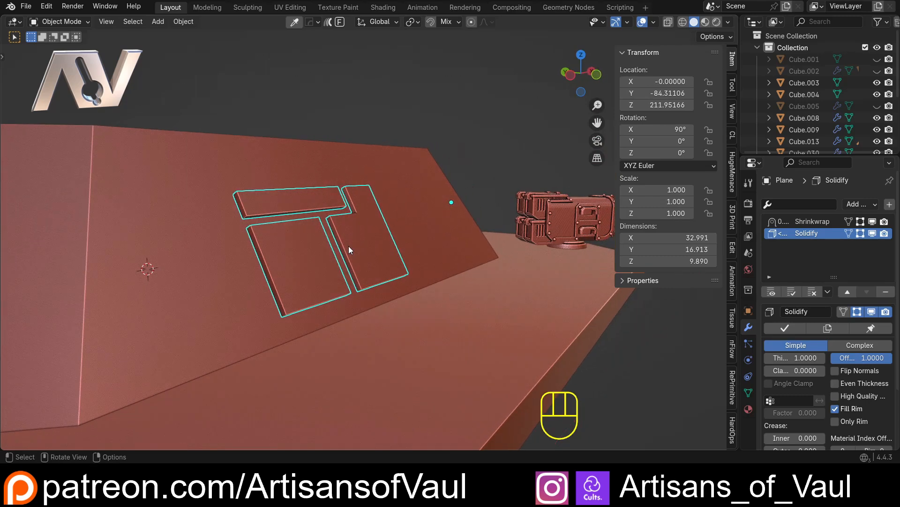
Compare the flat source mesh in vertex editing with the projected panels from the side, and return to object mode.
key("Tab")
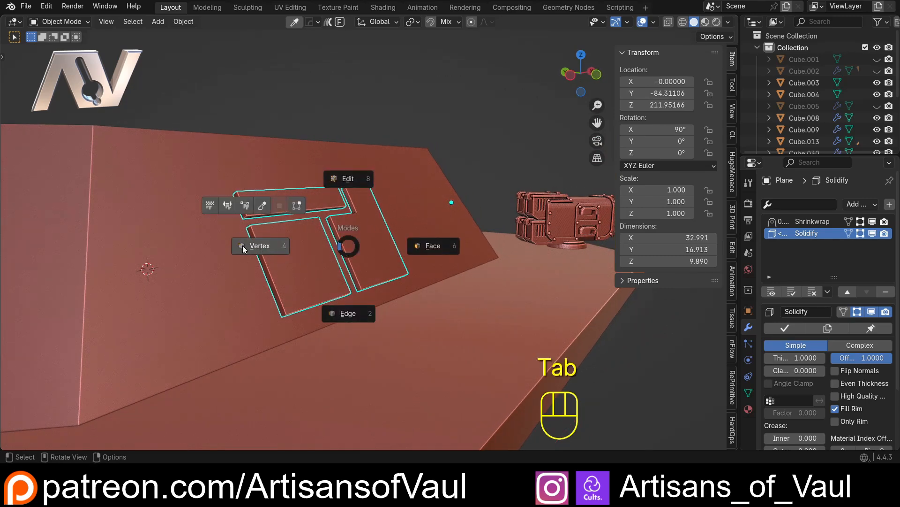
left_click(243, 246)
middle_click_drag(412, 158, 478, 158)
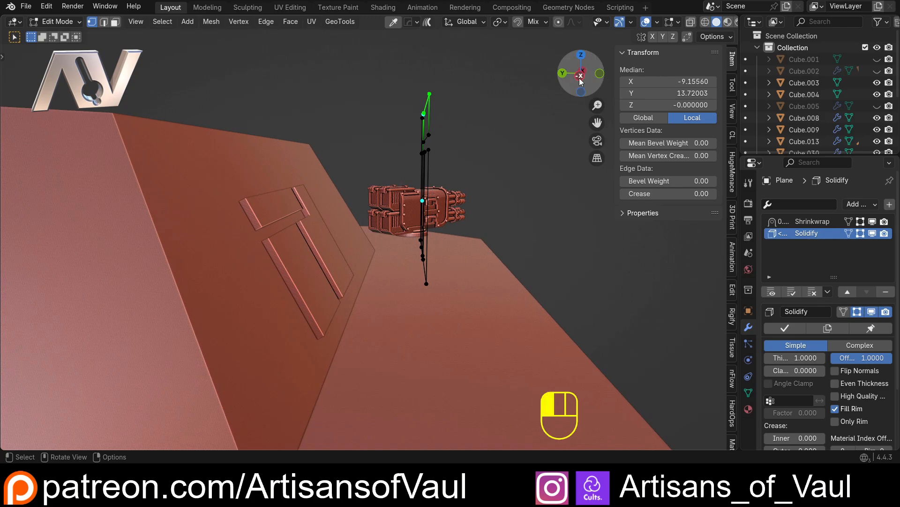
left_click(580, 76)
middle_click_drag(516, 117, 427, 118)
key("Tab")
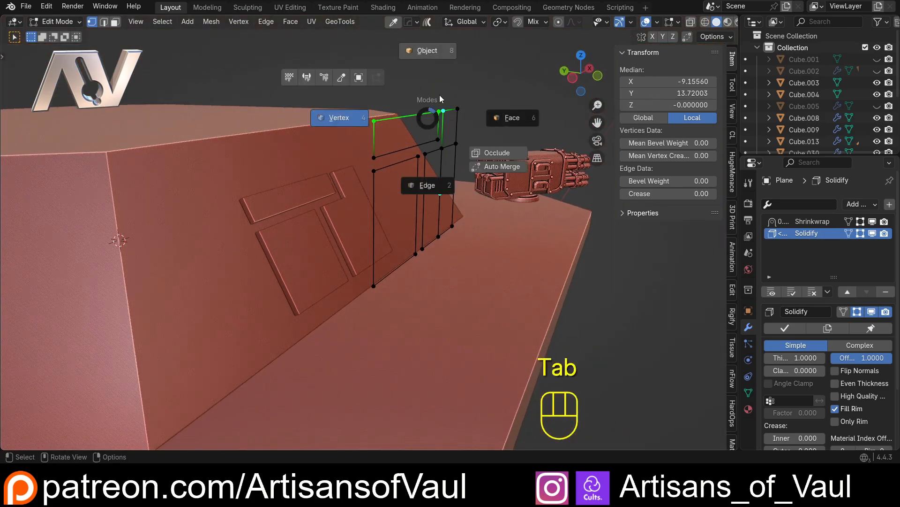
left_click(441, 72)
Isolate the panels together with the tapered block and examine them in the side and front orthographic views.
left_click(299, 151, "shift")
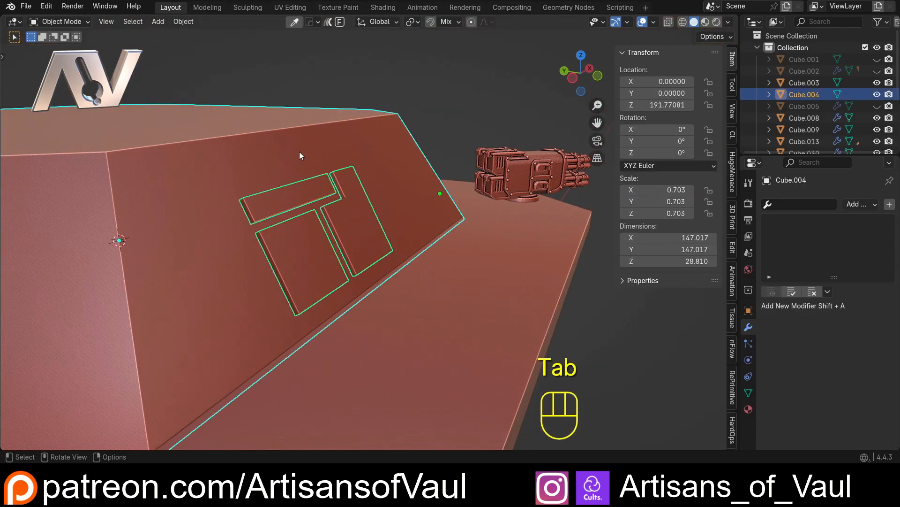
key("KP_Divide")
left_click(573, 78)
middle_click_drag(511, 209, 329, 242, "shift")
scroll(275, 244, "up", 4)
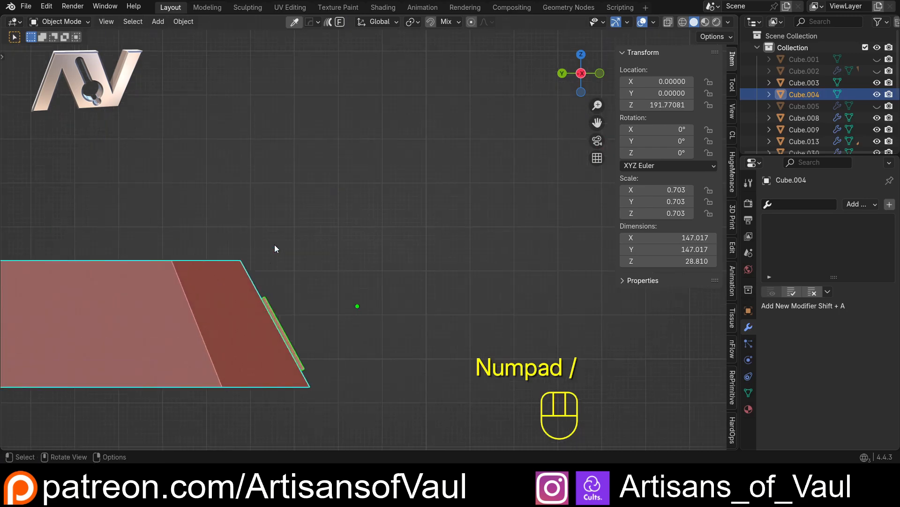
scroll(282, 221, "up", 4)
middle_click_drag(263, 272, 278, 233, "shift")
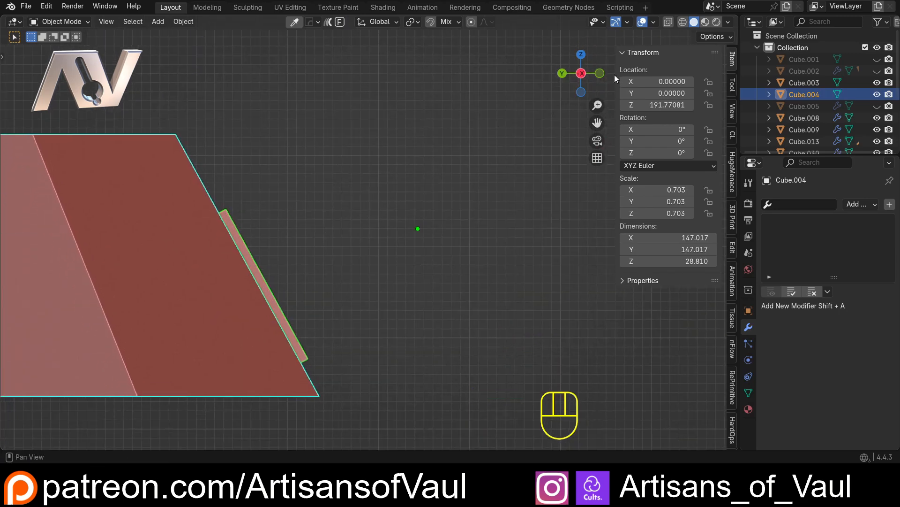
left_click(600, 73)
middle_click_drag(187, 229, 388, 202, "shift")
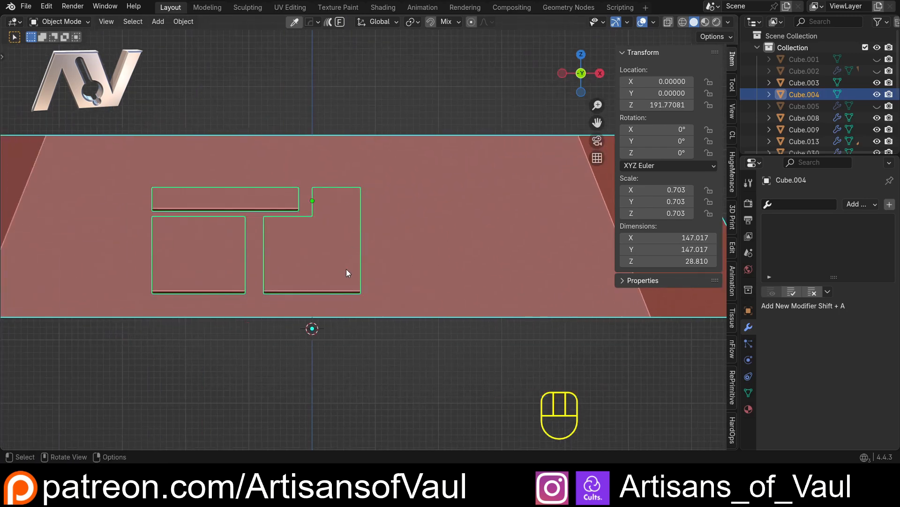
Try rotating the box-selected vertices of the flat source mesh toward the block's slope in the side view.
left_click(562, 75)
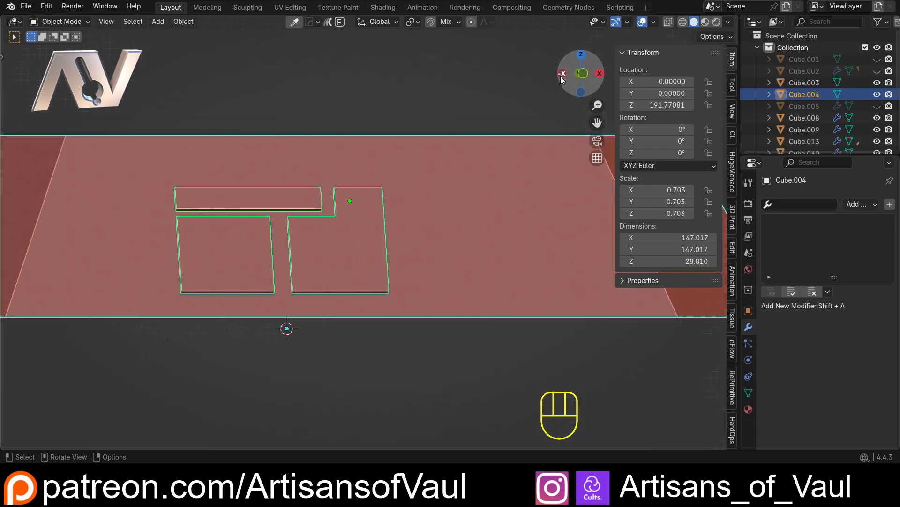
middle_click_drag(435, 176, 291, 215, "shift")
key("Tab")
left_click(282, 230)
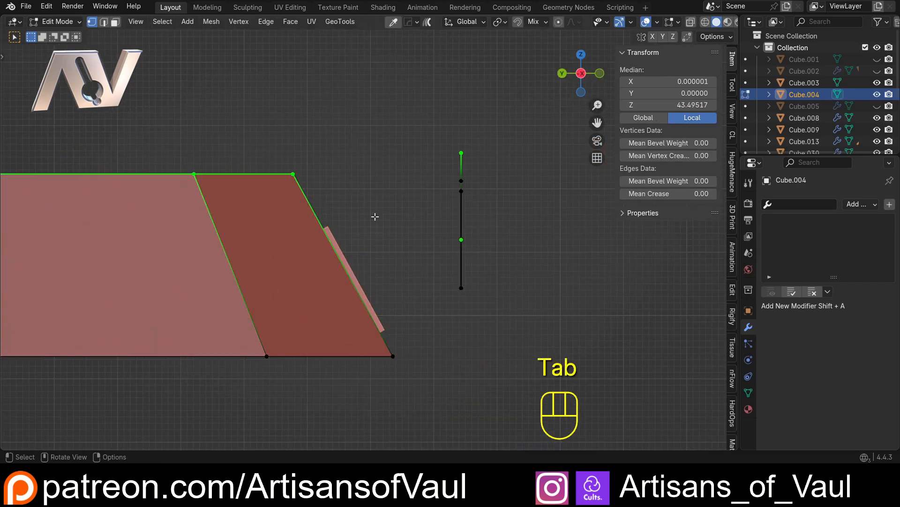
left_click_drag(432, 129, 484, 311)
middle_click_drag(505, 277, 429, 282, "shift")
scroll(429, 282, "up", 2)
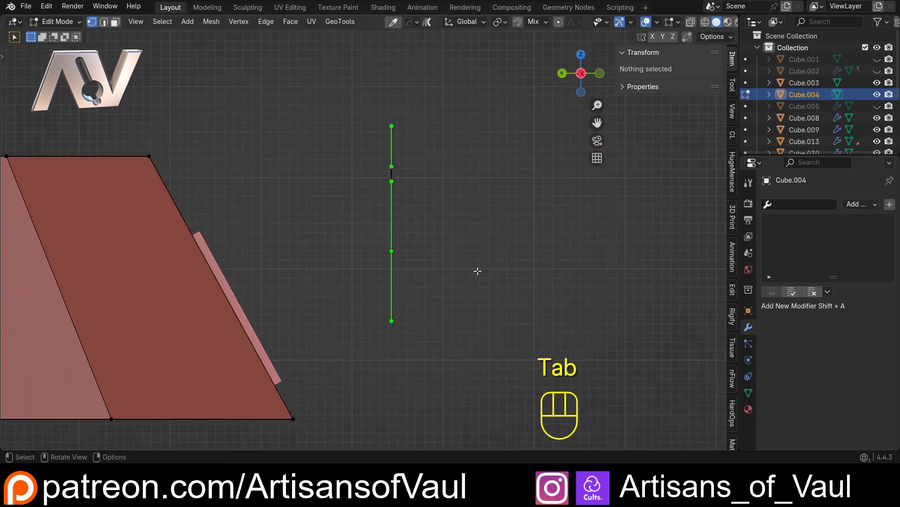
key("r")
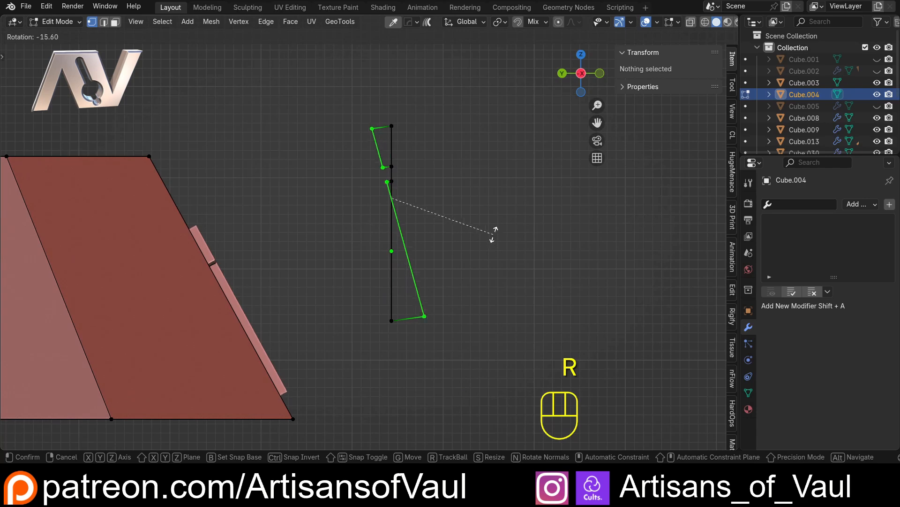
key("Escape")
Add the hidden vertices of the flat source mesh to the selection and rotate them all by about -30.2° in the side view.
key("shift+z")
left_click_drag(346, 96, 467, 365, "shift")
key("shift+z")
key("r")
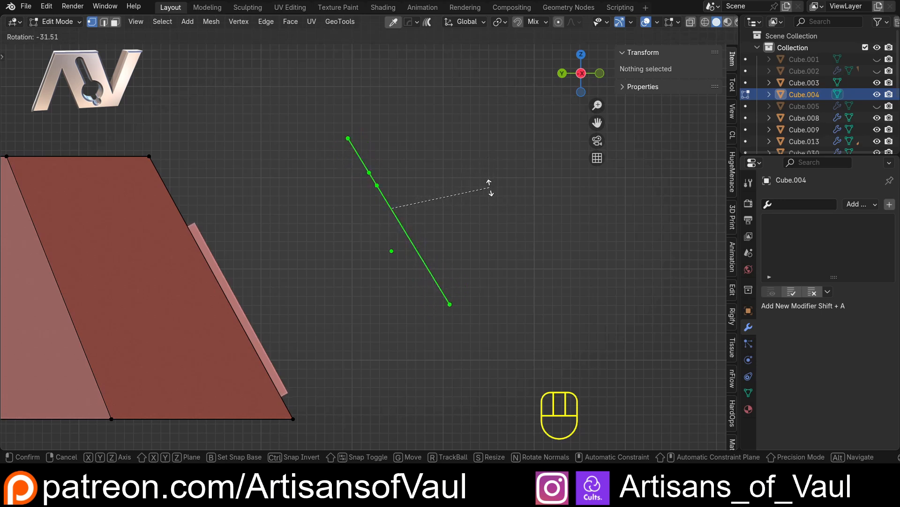
left_click(489, 189)
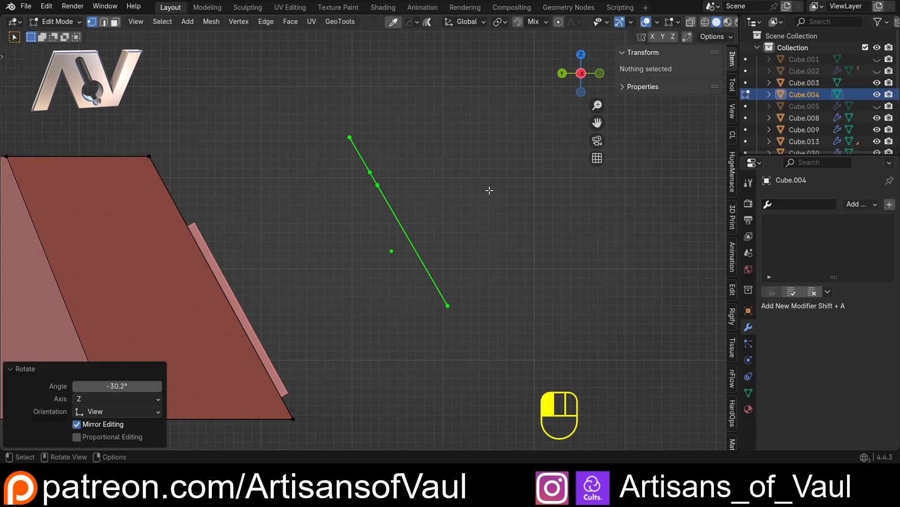
Examine the projected panels around the sloped face and undo the vertex rotation.
middle_click_drag(488, 189, 289, 203)
left_click(155, 170)
scroll(334, 241, "up", 3)
scroll(293, 247, "down", 3)
scroll(304, 216, "up", 3)
scroll(256, 218, "down", 3)
key("ctrl+z")
key("ctrl+z")
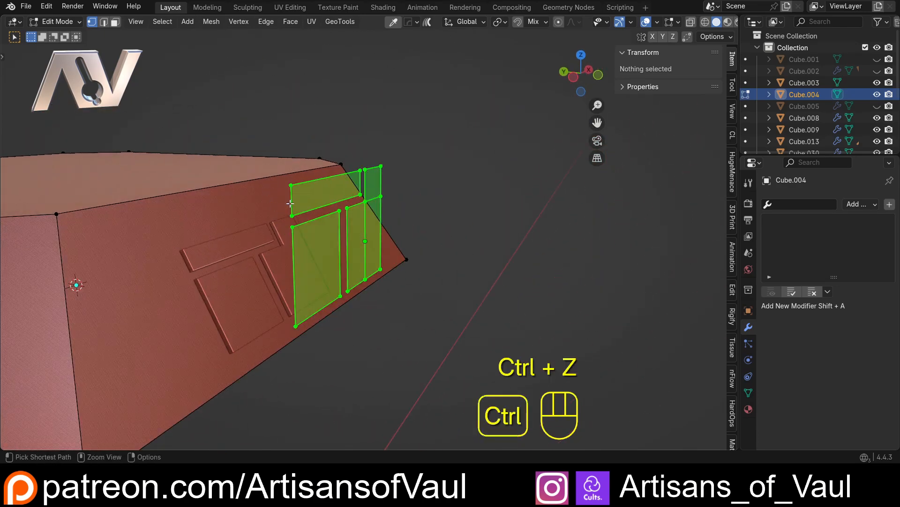
Return to object mode and rotate the whole panel object by about -30.9° in the side view to match the sloped face.
middle_click_drag(273, 210, 235, 216)
left_click_drag(279, 246, 342, 227)
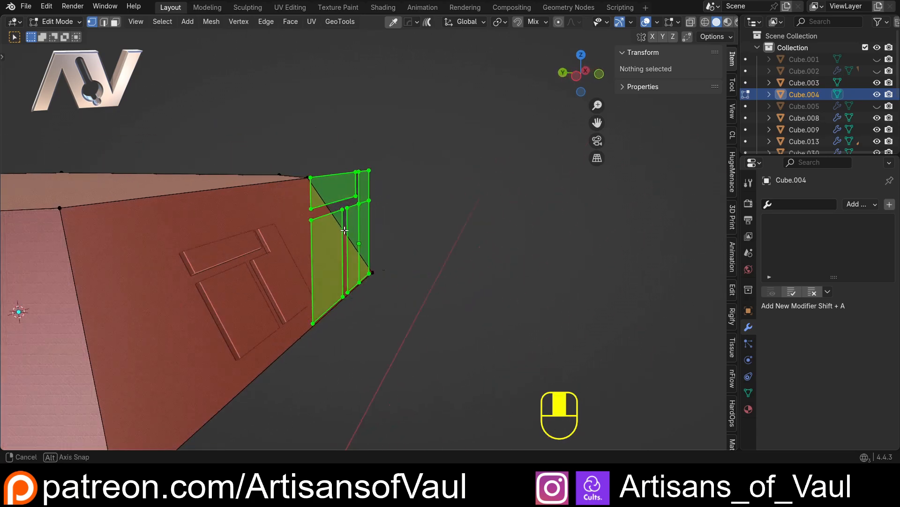
middle_click_drag(342, 227, 386, 199)
key("Tab")
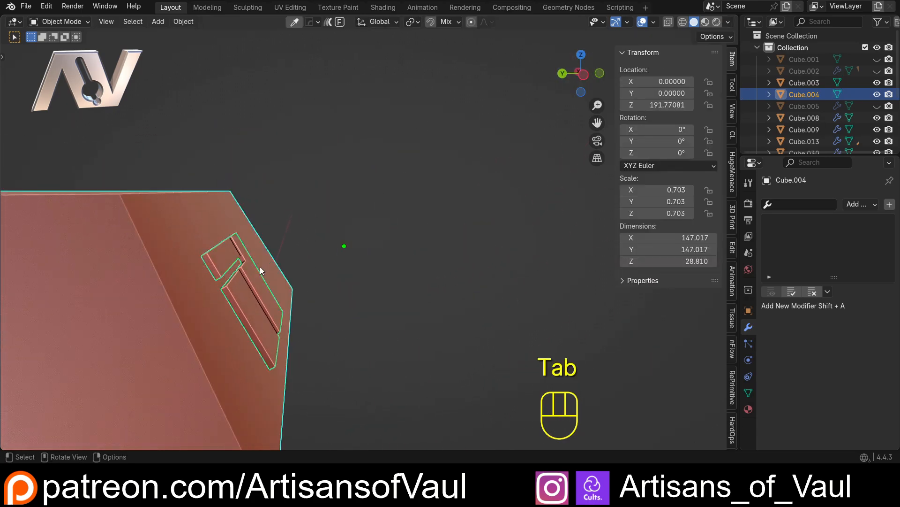
left_click(251, 275)
left_click(583, 75)
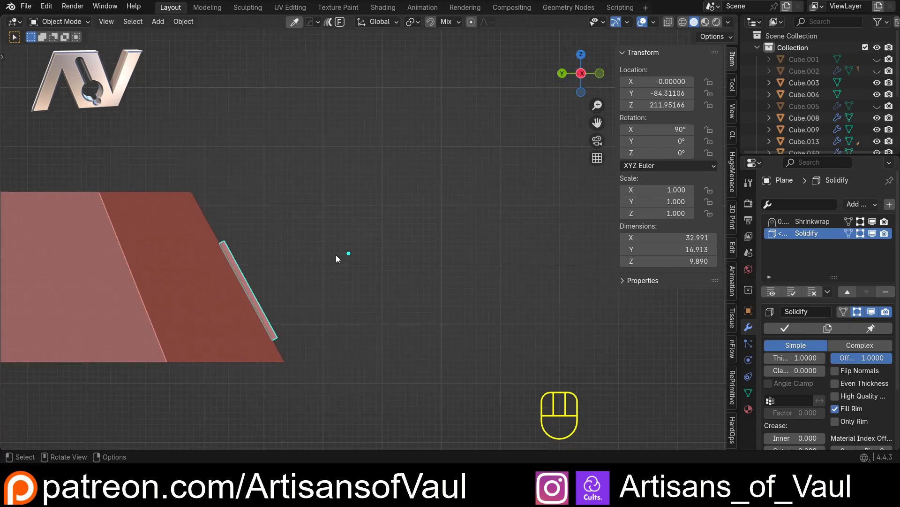
key("r")
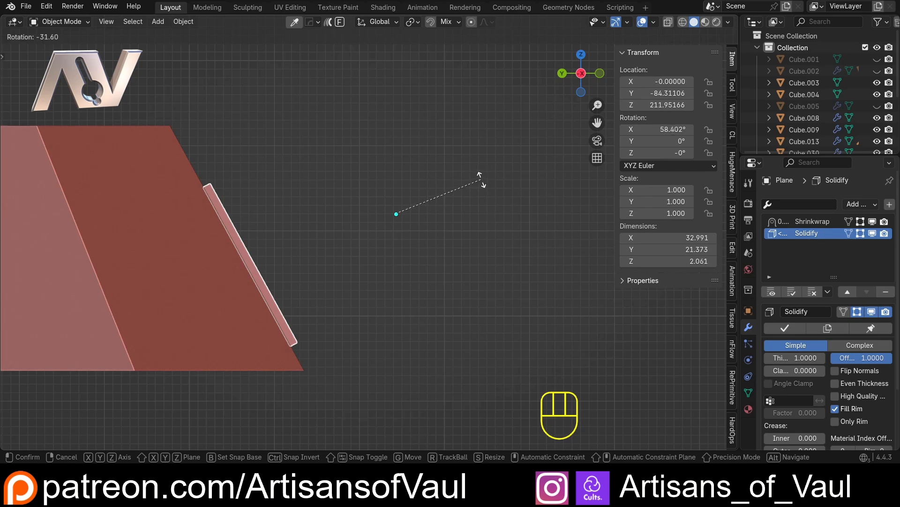
left_click(481, 179)
middle_click_drag(469, 184, 315, 209)
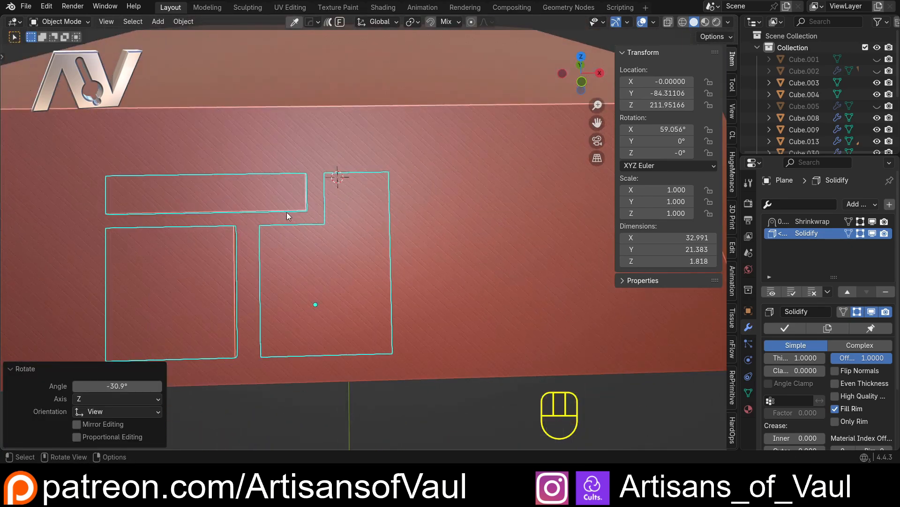
Set the transform orientation to Local and enter vertex editing on the rotated panel mesh.
left_click(382, 21)
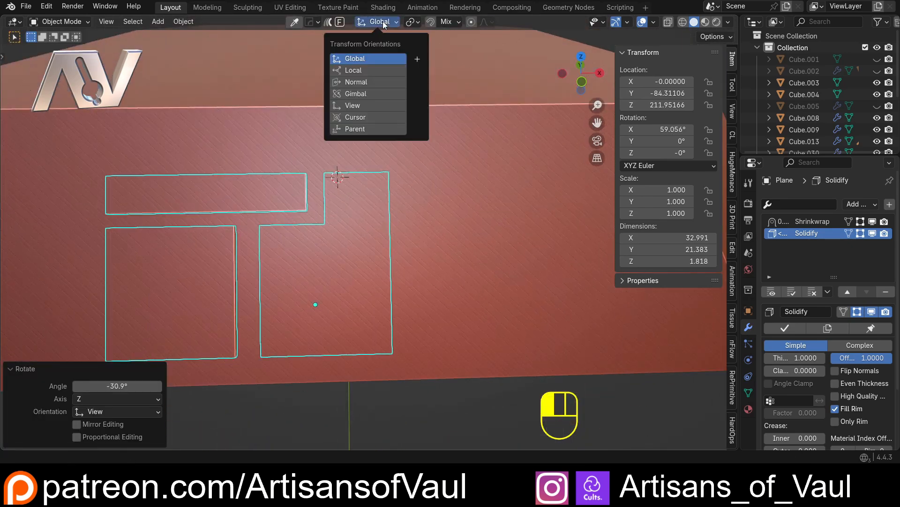
left_click(354, 72)
middle_click_drag(234, 241, 316, 215)
middle_click_drag(273, 235, 378, 239, "shift")
key("Tab")
middle_click_drag(282, 230, 201, 210)
middle_click_drag(375, 182, 273, 218, "shift")
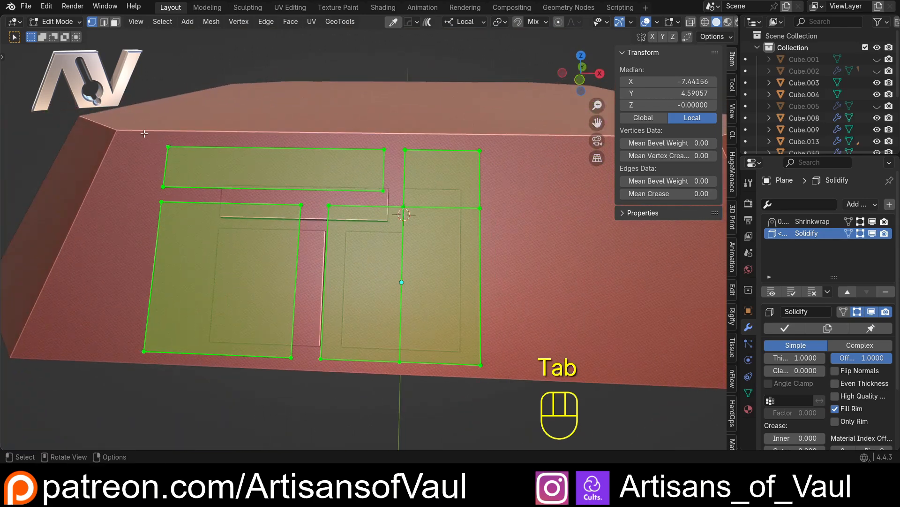
Try duplicating the long panel's upper edge along its local Y axis.
left_click_drag(136, 121, 394, 157)
middle_click_drag(394, 158, 358, 199)
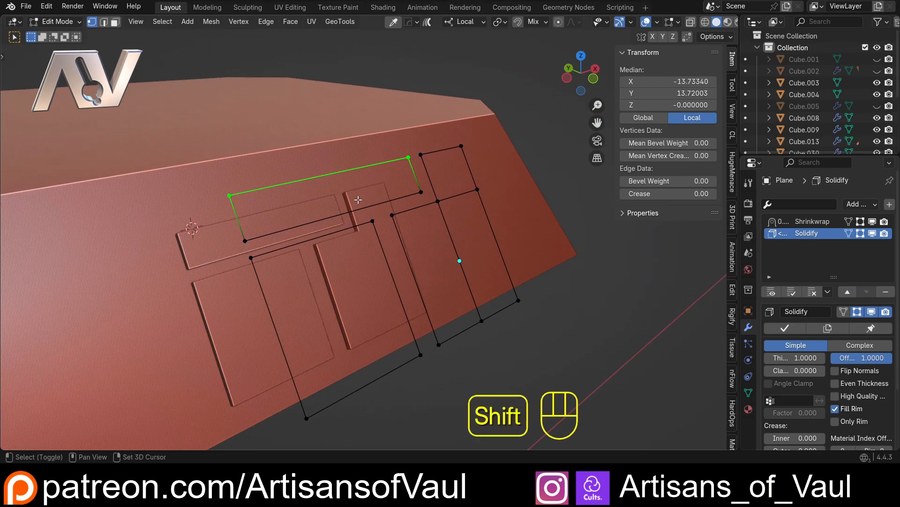
key("shift+d")
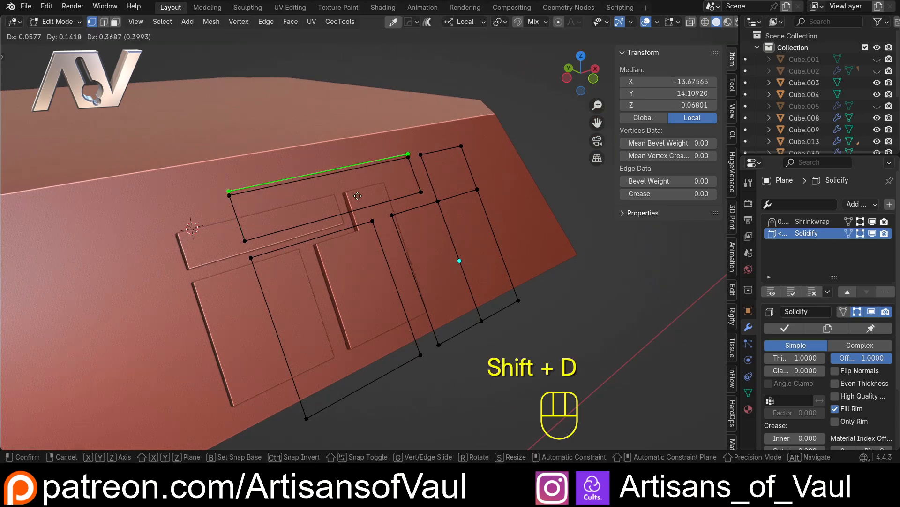
key("y")
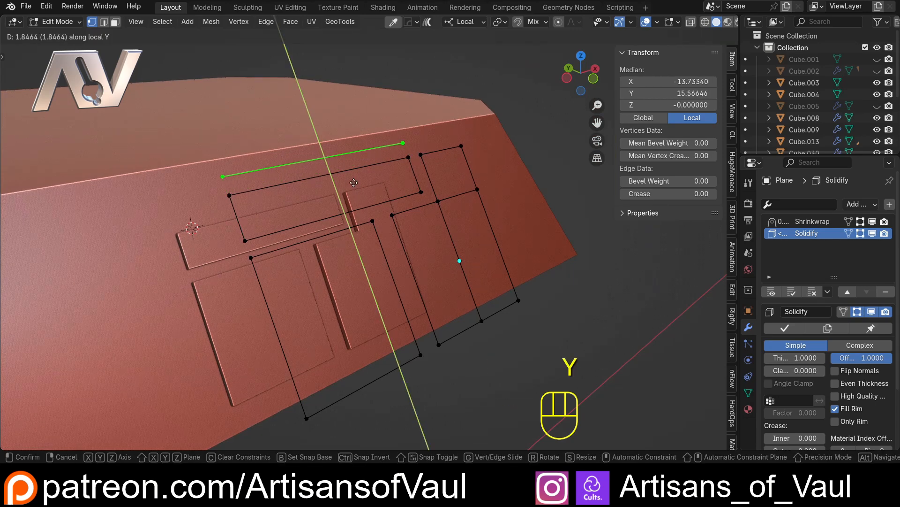
key("Escape")
middle_click_drag(358, 183, 377, 179)
key("ctrl+z")
Duplicate the long panel's upper edge about 1.09 along local Y and extrude the copy along local Y into another panel.
key("shift+d")
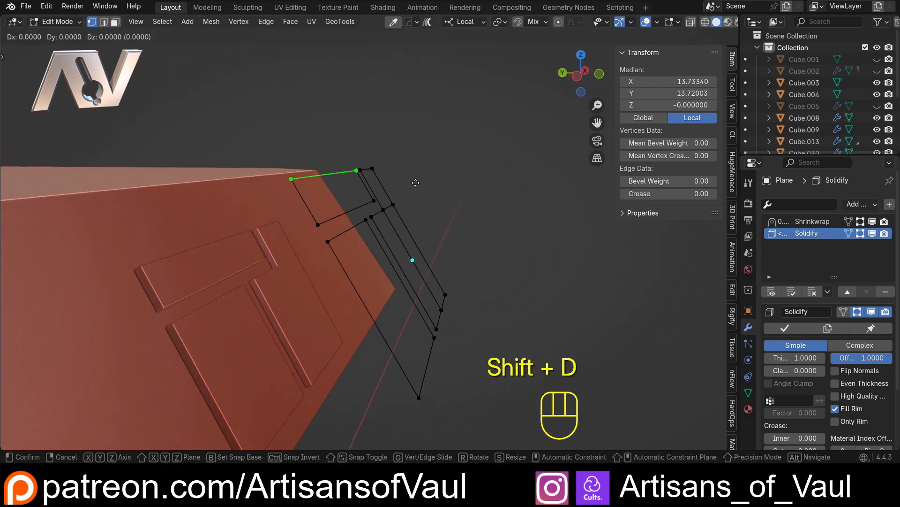
key("y")
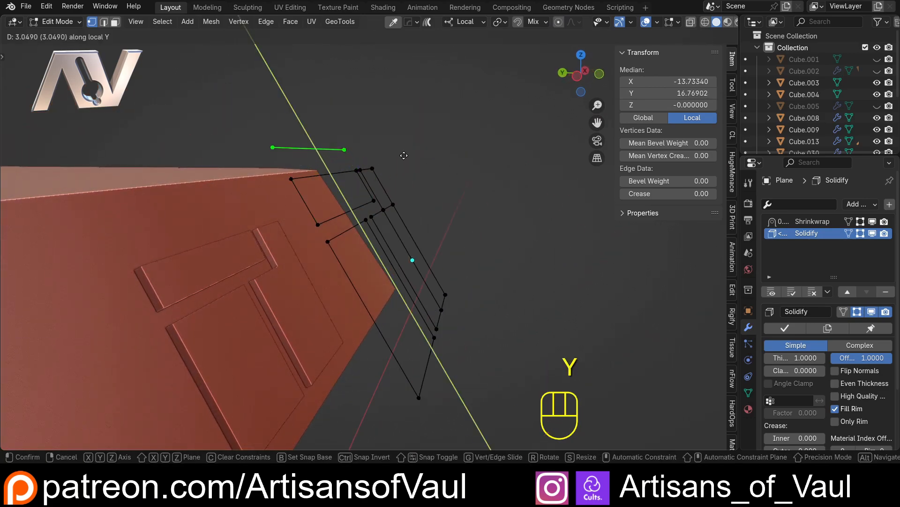
left_click(381, 190)
key("e")
key("y")
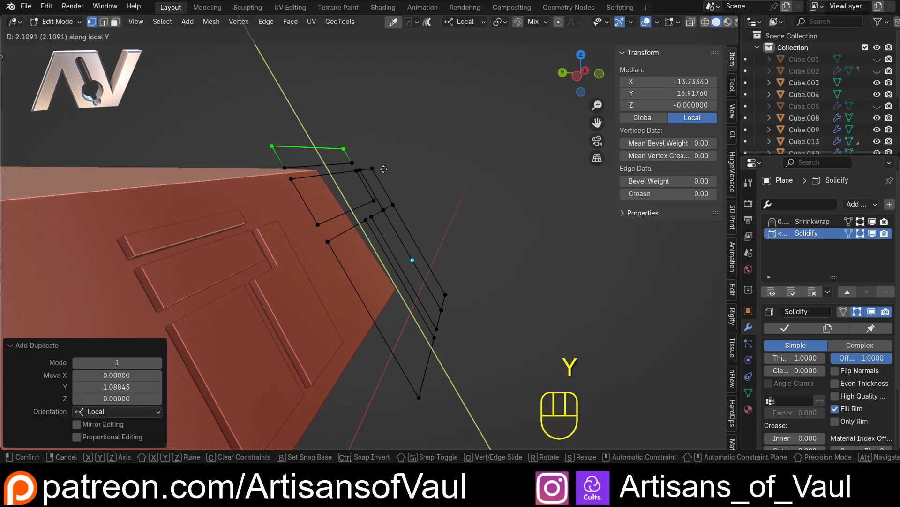
left_click(372, 143)
mouse_move(371, 143)
middle_mouse_down()
mouse_move(450, 297)
mouse_move(404, 271)
mouse_move(366, 159)
middle_mouse_up()
key("Tab")
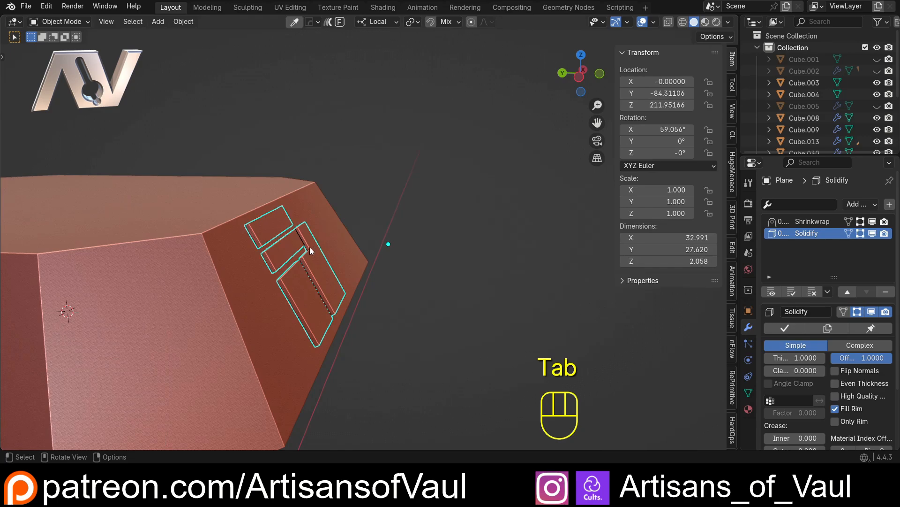
Delete the panel object from the sloped face and hide the sidebar.
middle_click_drag(309, 247, 182, 260)
middle_click_drag(250, 269, 367, 241)
scroll(307, 241, "up", 2)
scroll(345, 231, "down", 1)
left_click(305, 241)
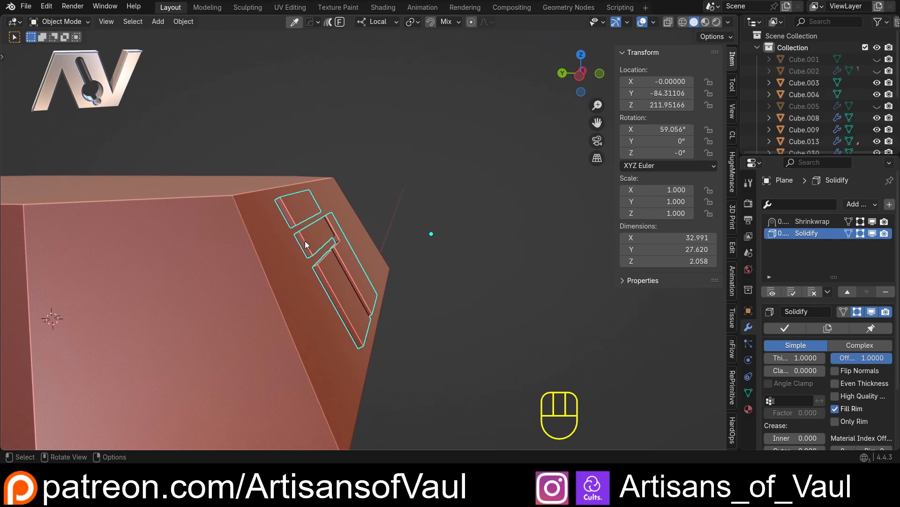
key("x")
left_click(305, 241)
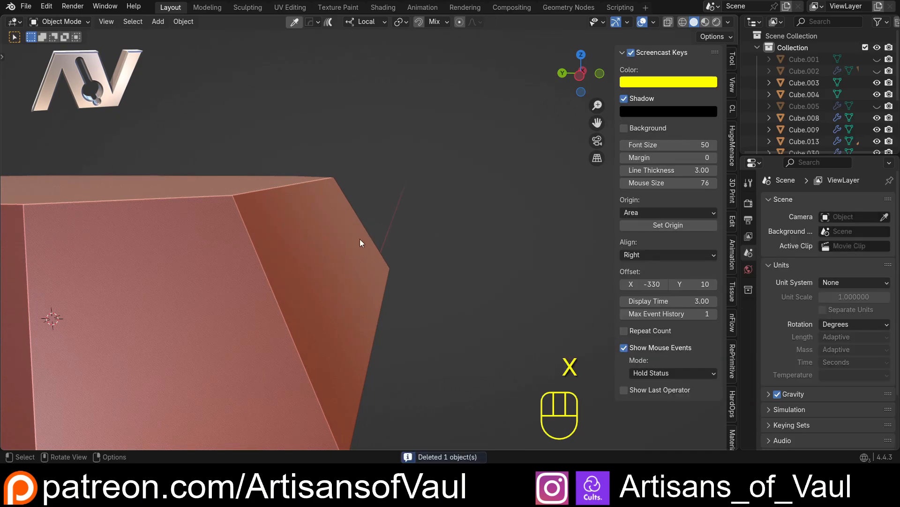
left_click(731, 59)
key("n")
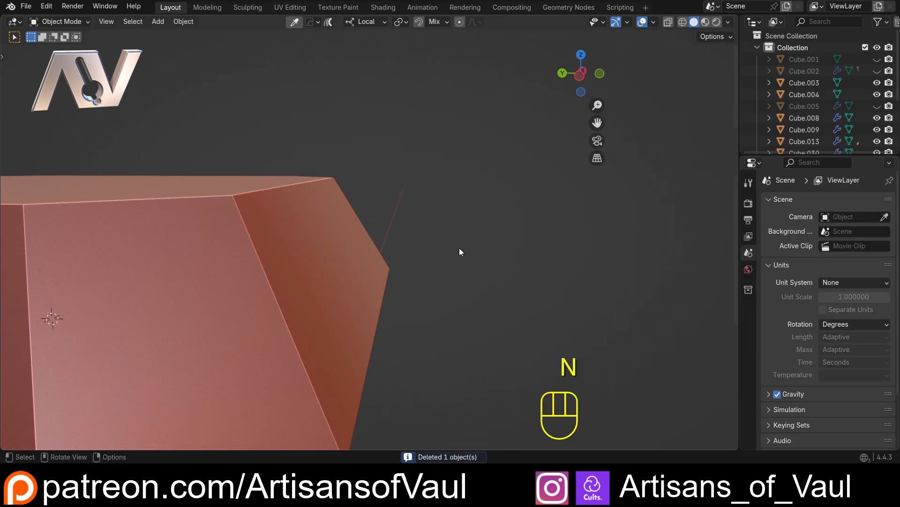
Align the 3D cursor to the tapered block's front sloped face.
left_click(296, 267)
key("Tab")
left_click(403, 241)
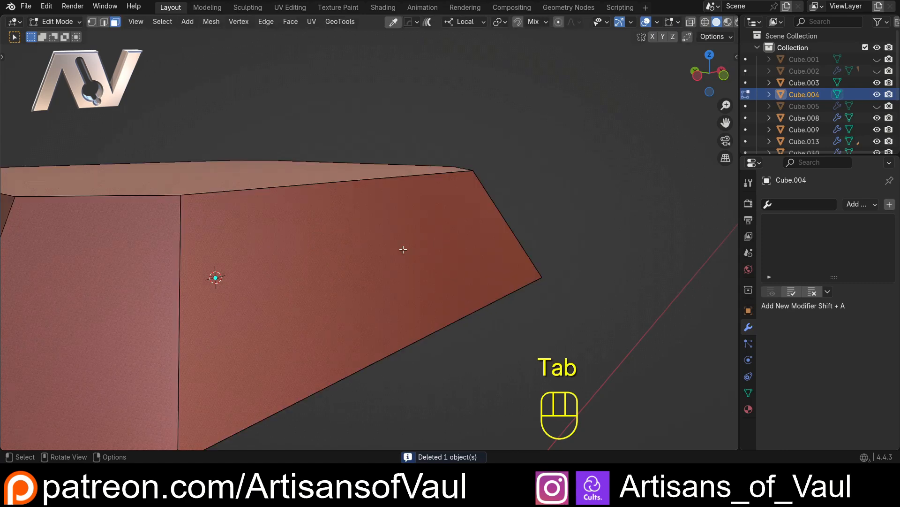
left_click(400, 278)
key("shift+s")
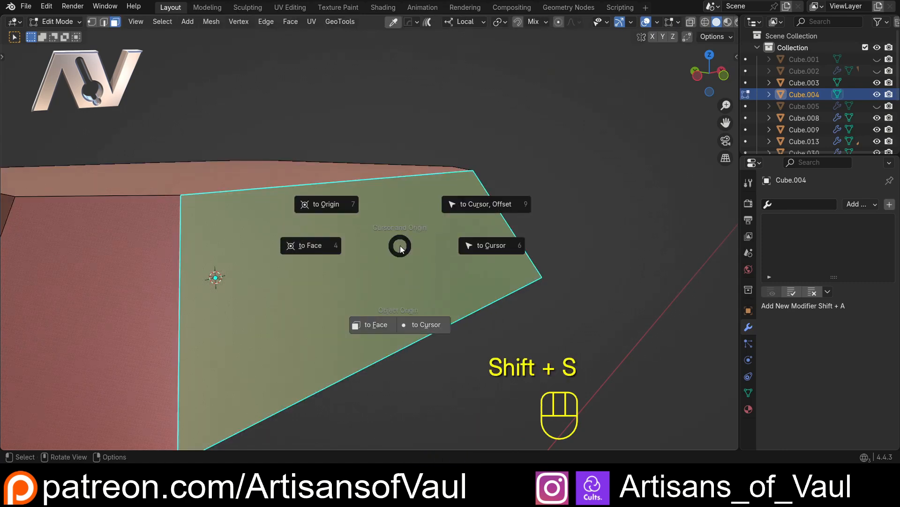
left_click(308, 248)
middle_click_drag(309, 248, 355, 249)
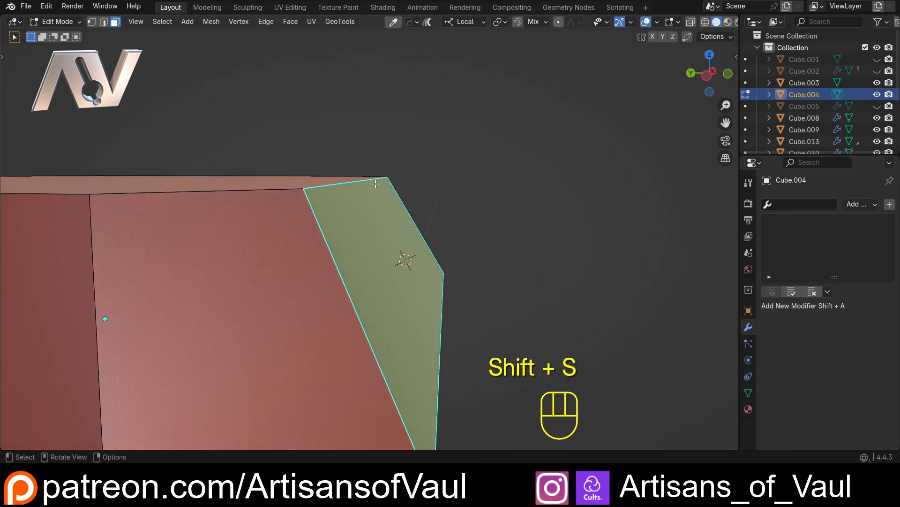
Add a mesh plane in object mode at the 3D cursor, with its alignment set to 3D Cursor.
key("Tab")
key("shift+a")
mouse_move(464, 219)
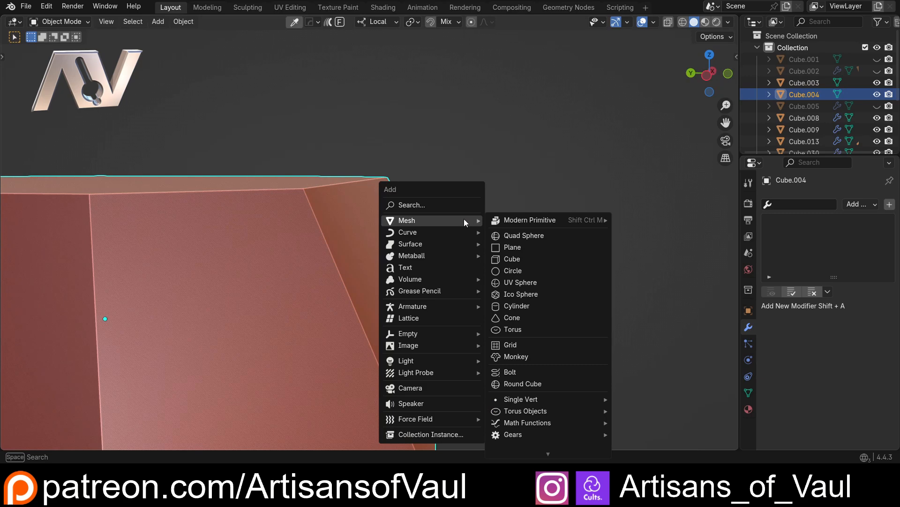
left_click(509, 250)
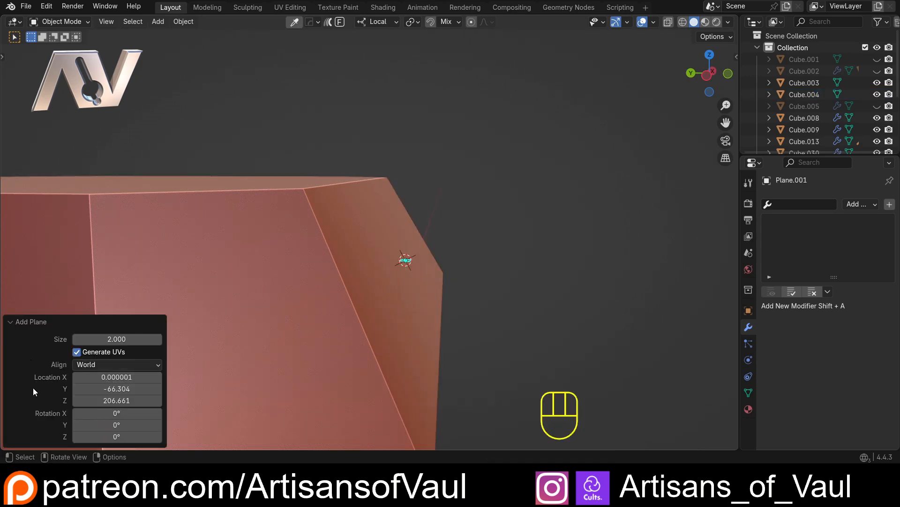
left_click(9, 321)
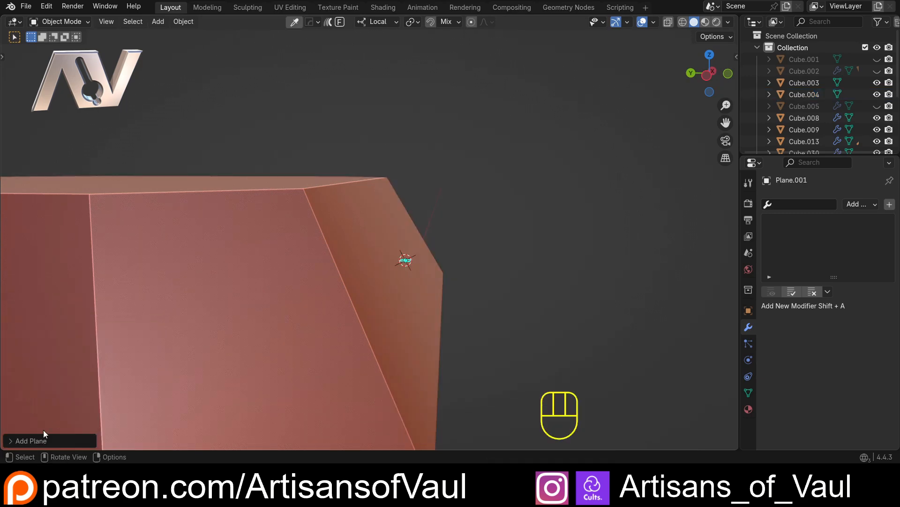
left_click(6, 442)
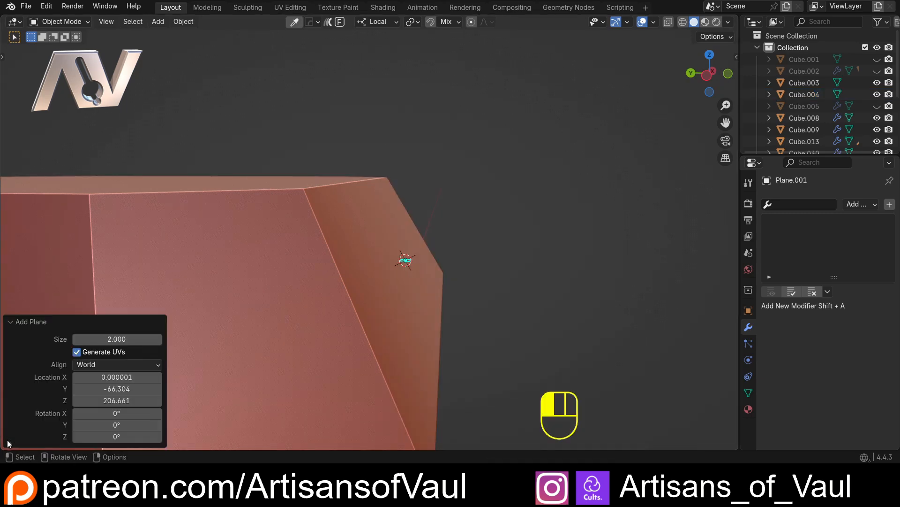
left_click(122, 363)
left_click(96, 403)
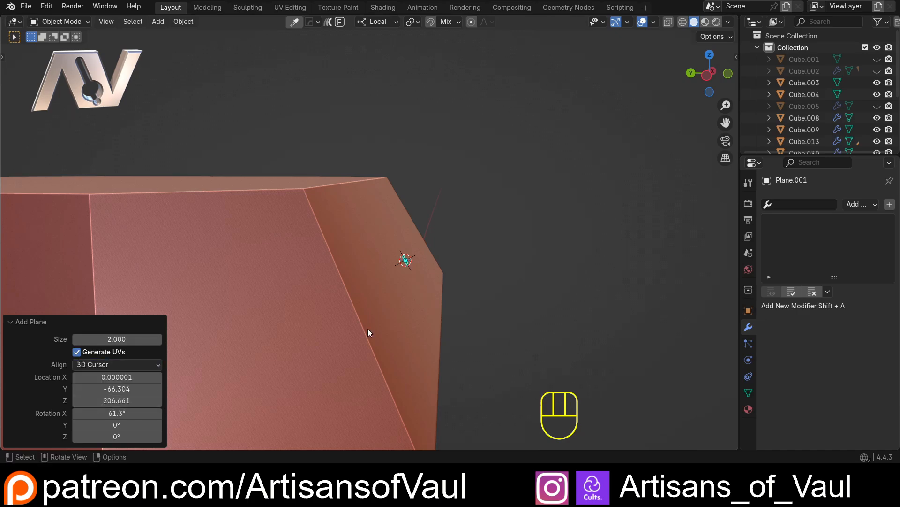
Scale the new plane up by about 3.68 and apply its scale.
middle_click_drag(368, 332, 424, 277, "shift")
key("s")
left_click(683, 315)
key("ctrl+a")
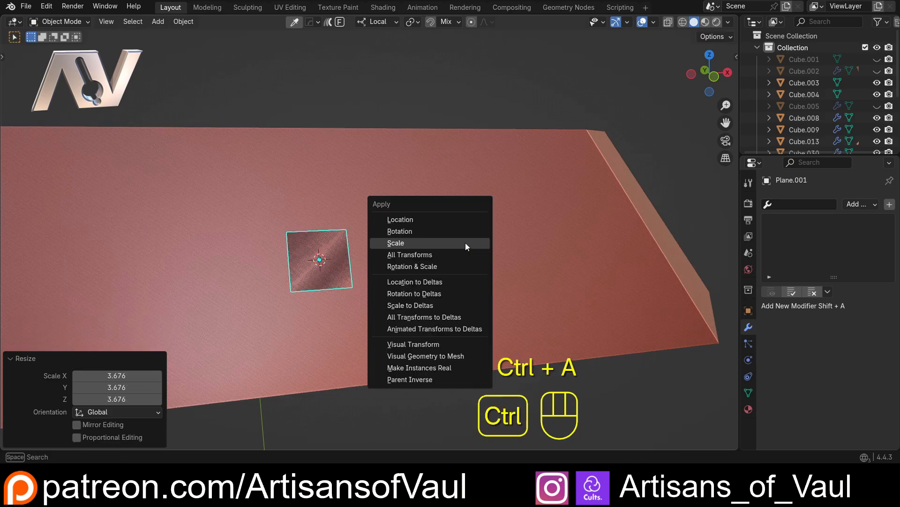
left_click(411, 244)
middle_click_drag(337, 257, 359, 216)
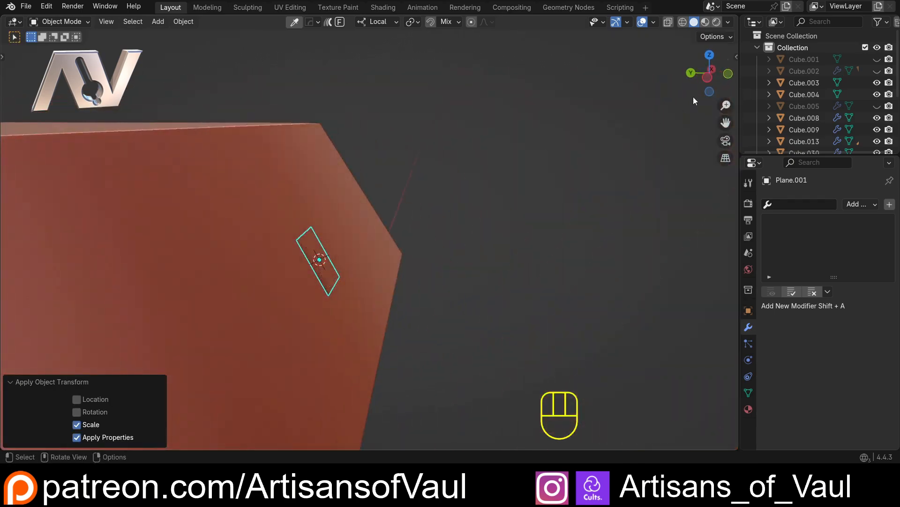
left_click(707, 78)
scroll(366, 255, "up", 1)
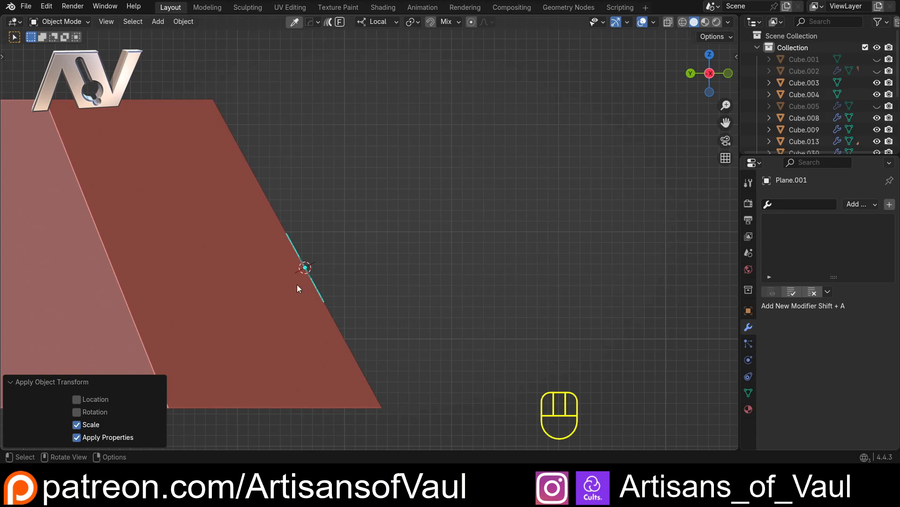
Move the new plane clear of the sloped face, about -2.80 in global Y and 1.01 in Z.
key("g")
left_click(329, 274)
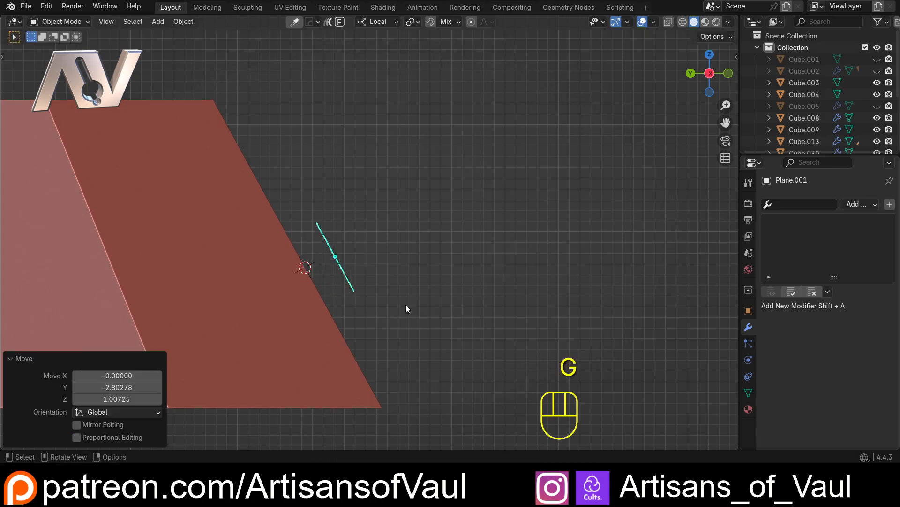
left_click(439, 254)
middle_click_drag(439, 254, 460, 259)
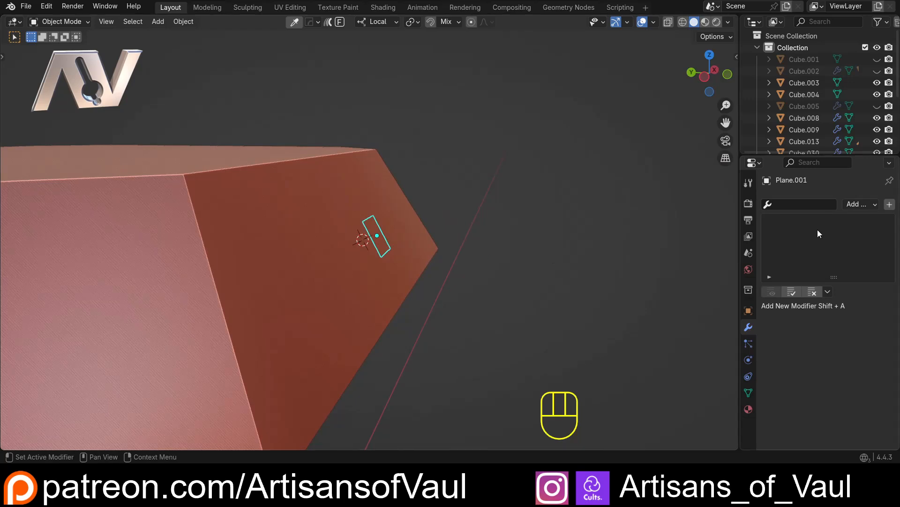
Add a Shrinkwrap modifier to the plane, targeting the tapered block Cube.004, with an offset of -0.05.
key("shift+a")
type("shi")
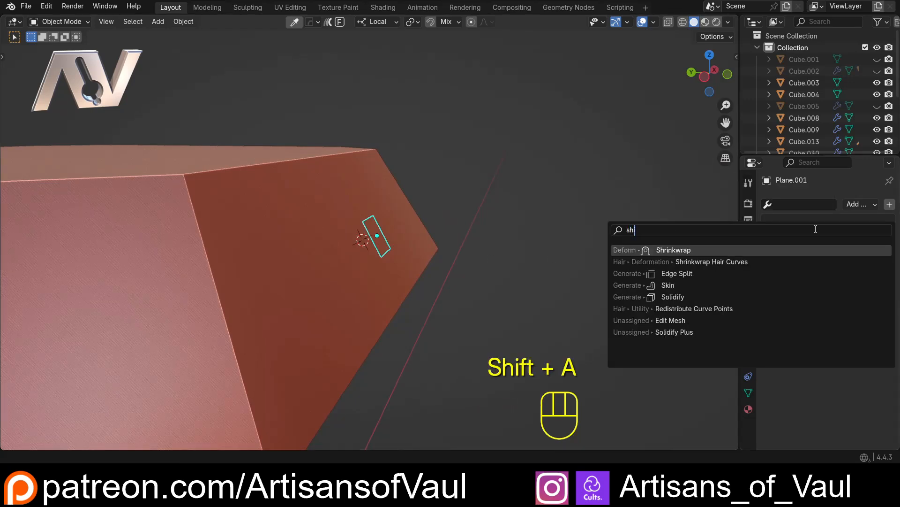
key("Return")
left_click(818, 359)
left_click(365, 304)
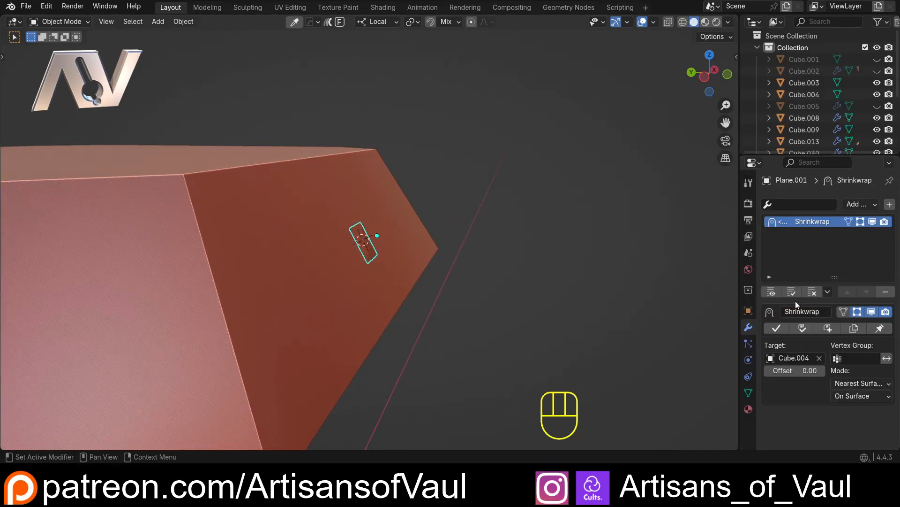
left_click_drag(806, 371, 806, 371)
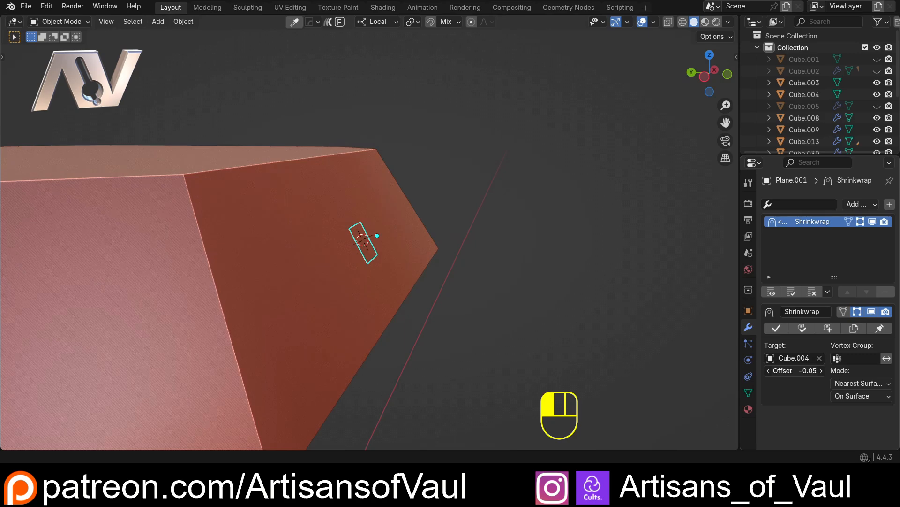
Add a Solidify modifier to the plane with an offset of 1 and a thickness of 1.
scroll(471, 261, "up", 2)
key("shift+a")
type("sol")
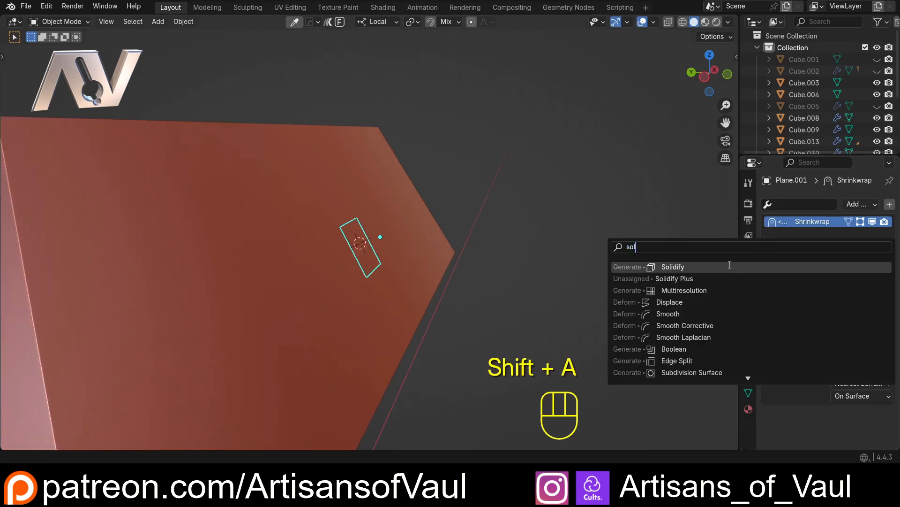
key("Return")
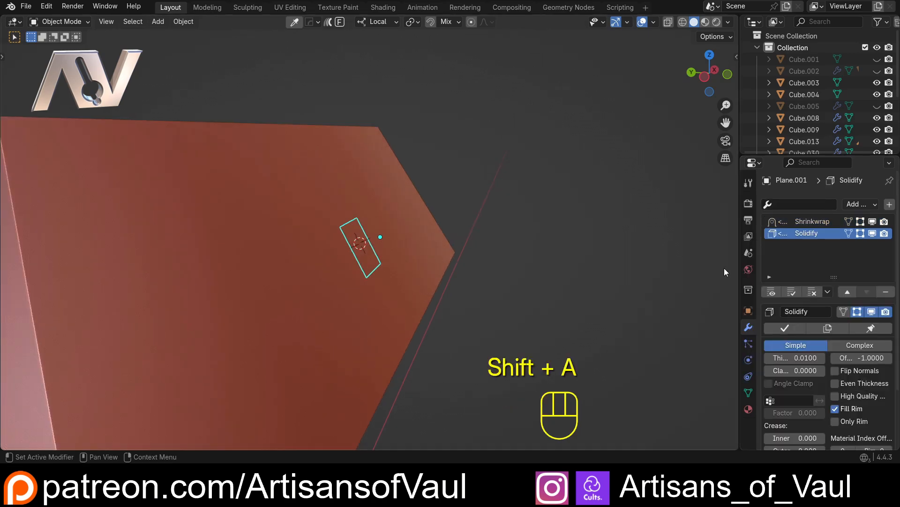
left_click(853, 357)
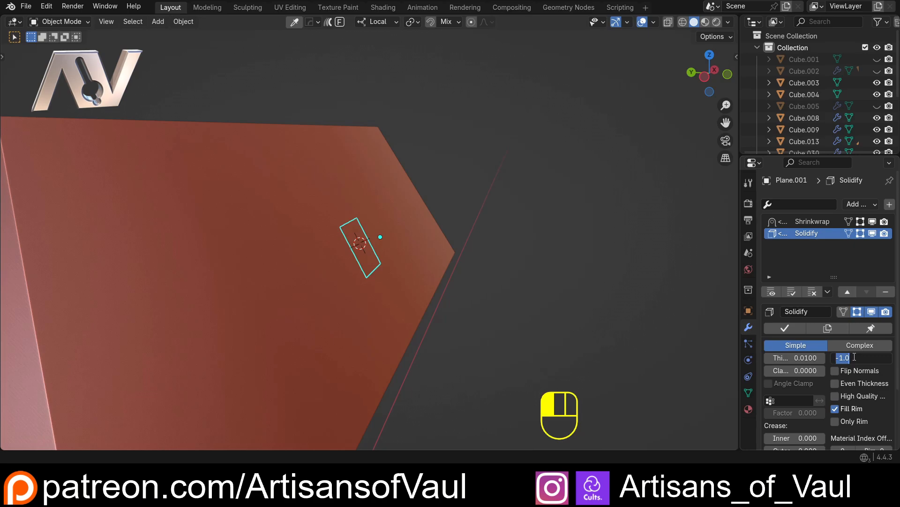
type("1")
key("Return")
left_click_drag(788, 358, 807, 358)
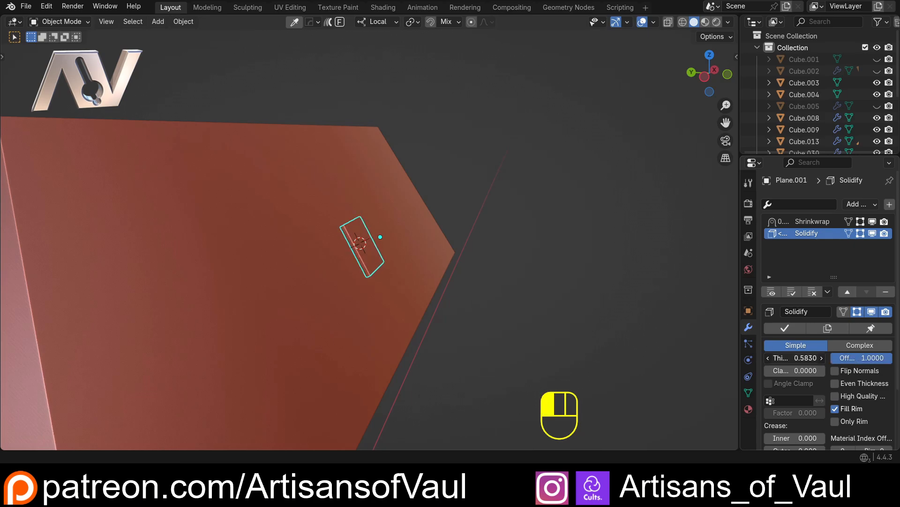
type("1")
key("Return")
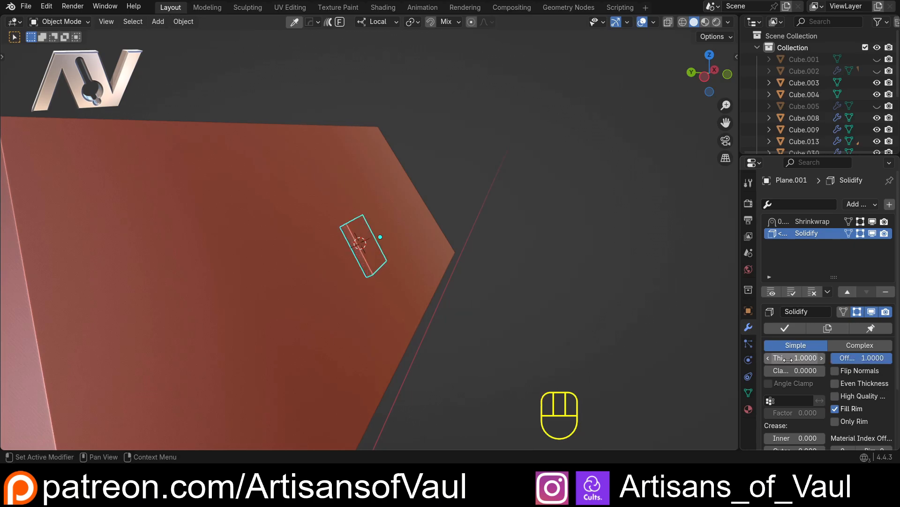
Widen the plane in vertex edit mode by moving its right edge about 10 along local X.
scroll(390, 224, "down", 2)
middle_click_drag(391, 224, 320, 235)
key("Tab")
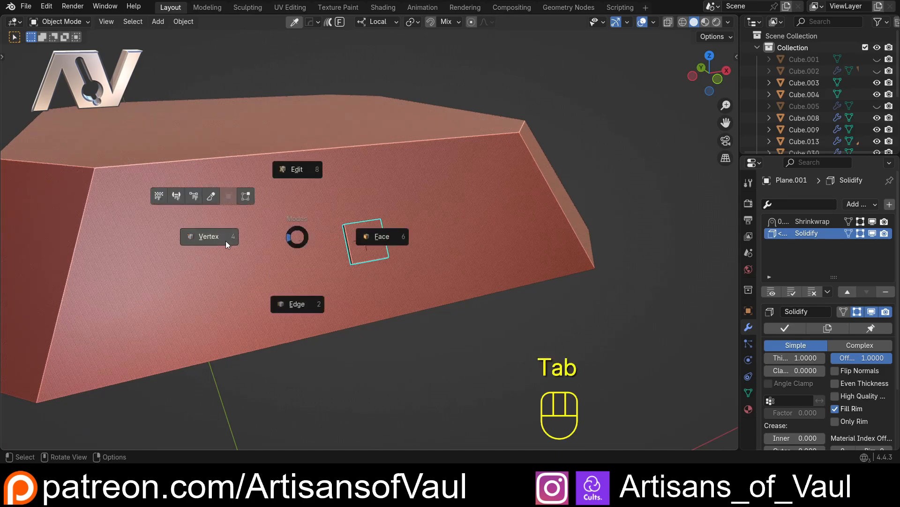
left_click(226, 240)
middle_click_drag(409, 243, 293, 202)
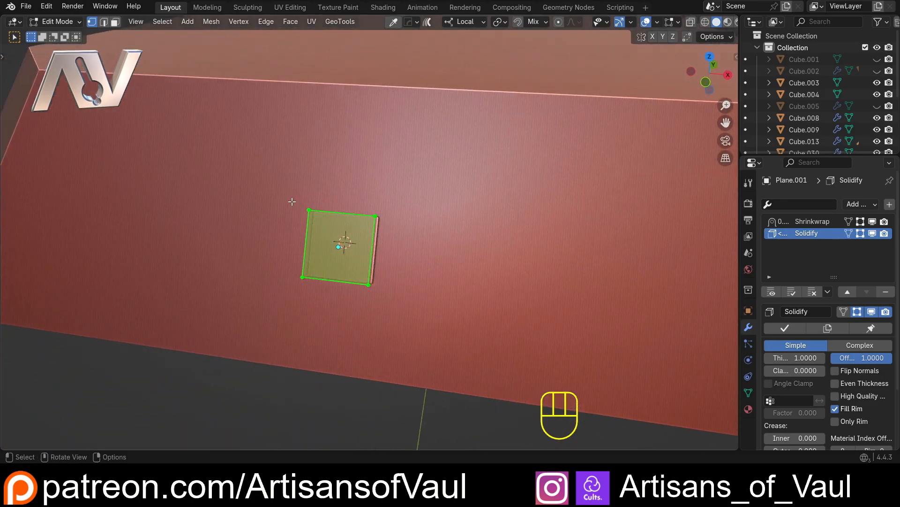
left_click_drag(352, 202, 423, 303)
middle_click_drag(430, 275, 376, 274, "shift")
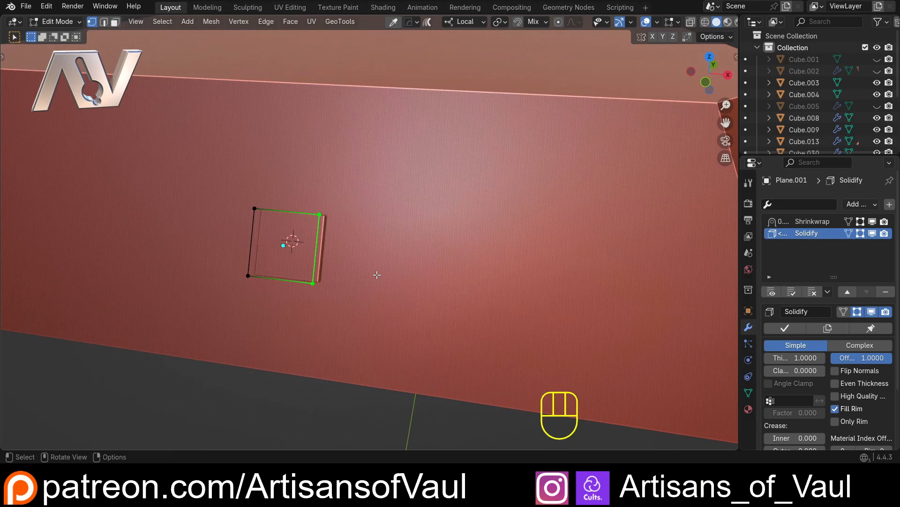
key("g")
key("y")
key("x")
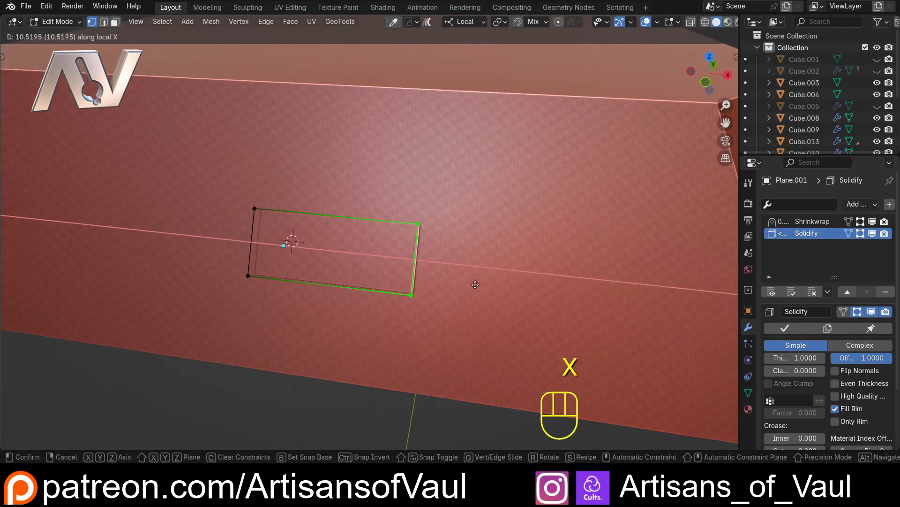
left_click(462, 294)
Duplicate the panel's left edge about -2.14 along local X and extrude it about -17.18 into a second panel.
left_click_drag(180, 182, 277, 286)
middle_click_drag(263, 246, 344, 227, "shift")
key("shift+d")
key("x")
left_click(321, 227)
key("g")
key("y")
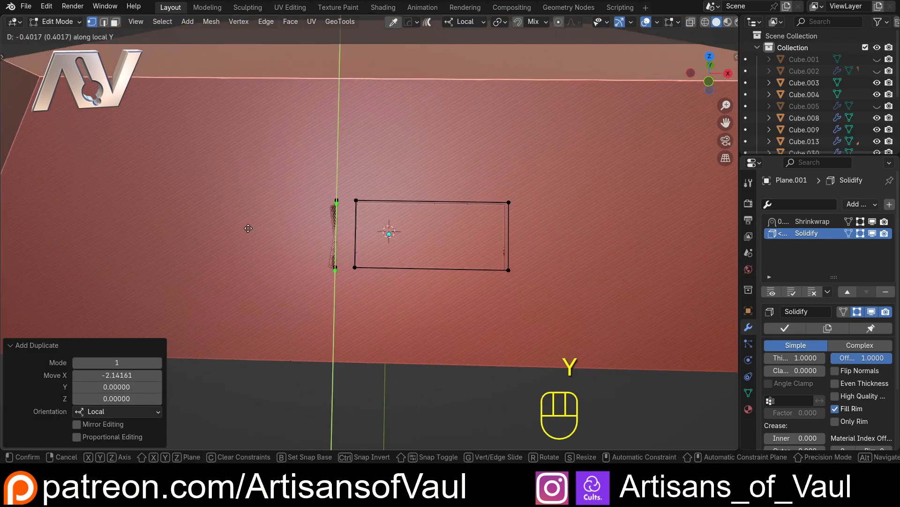
key("x")
left_click(224, 230)
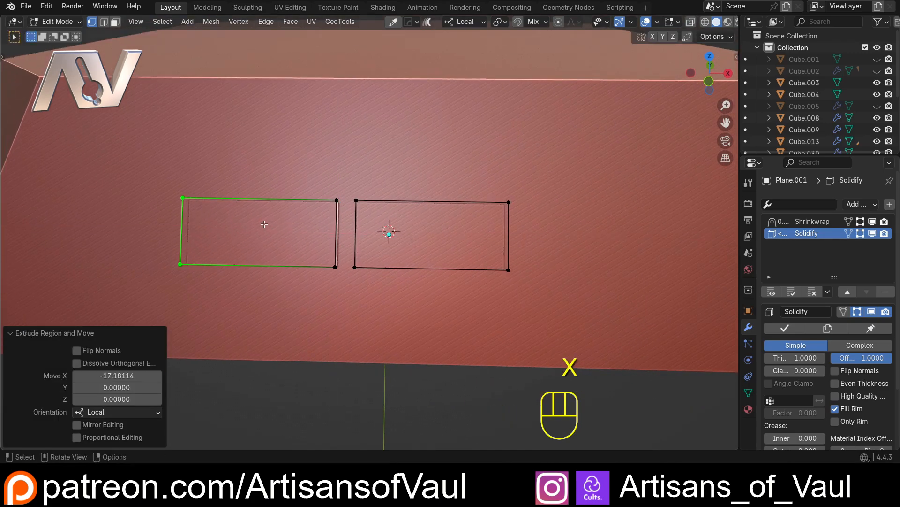
Duplicate the left panel's upper edge about 1.63 along local Y and extrude it about 7.6 into a third panel.
middle_click_drag(282, 224, 332, 227, "shift")
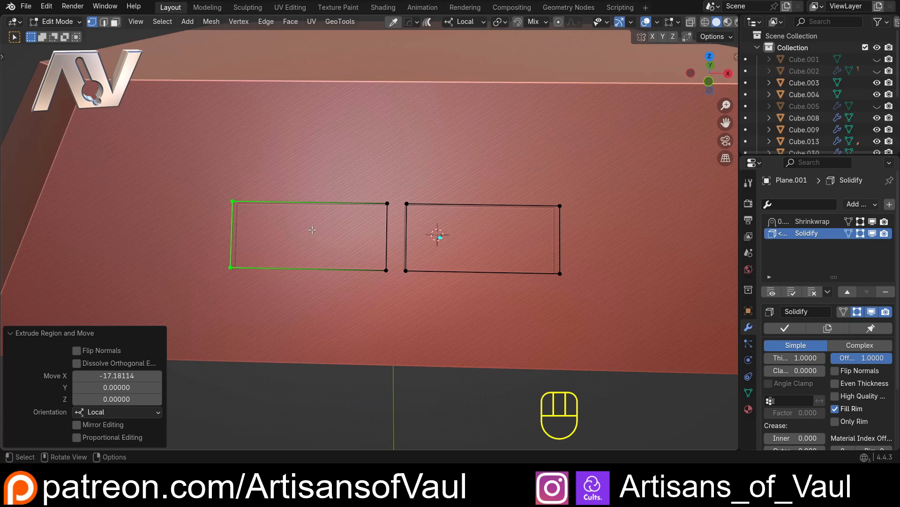
left_click_drag(198, 172, 382, 221)
middle_click_drag(382, 221, 344, 230, "shift")
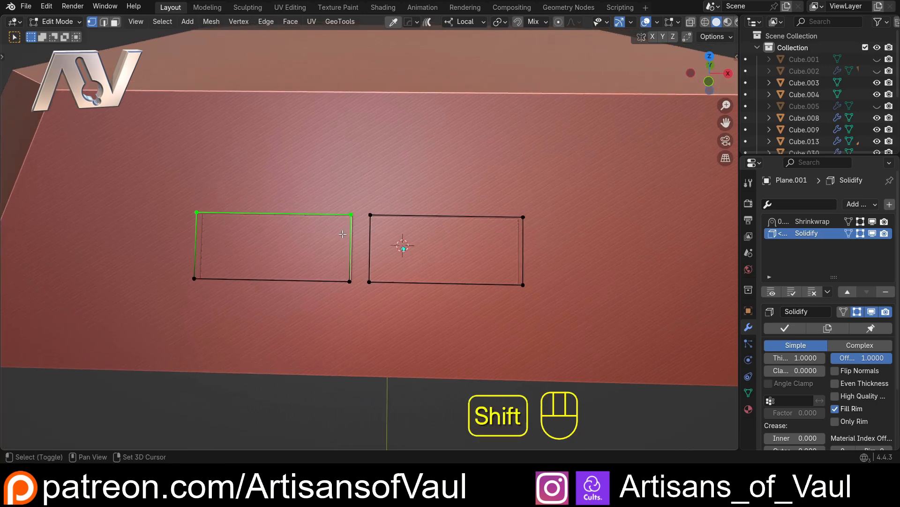
key("shift+d")
key("y")
left_click(331, 220)
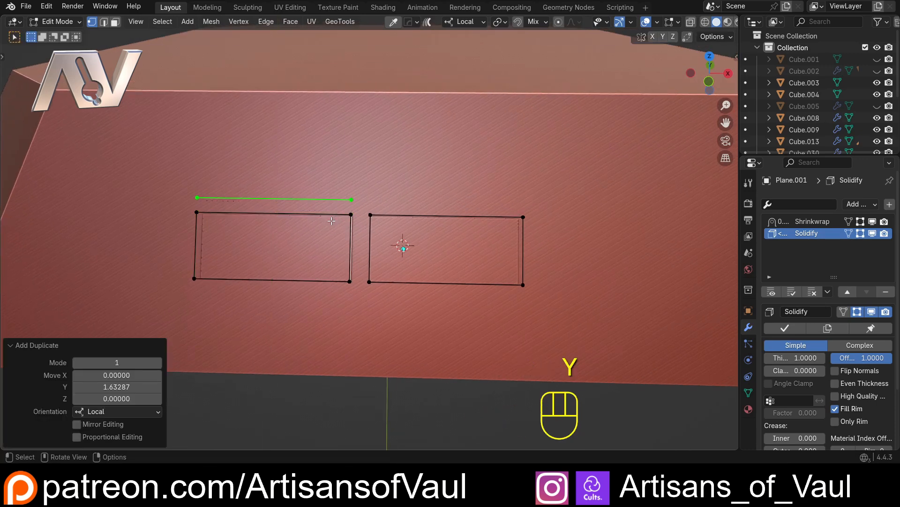
key("e")
key("y")
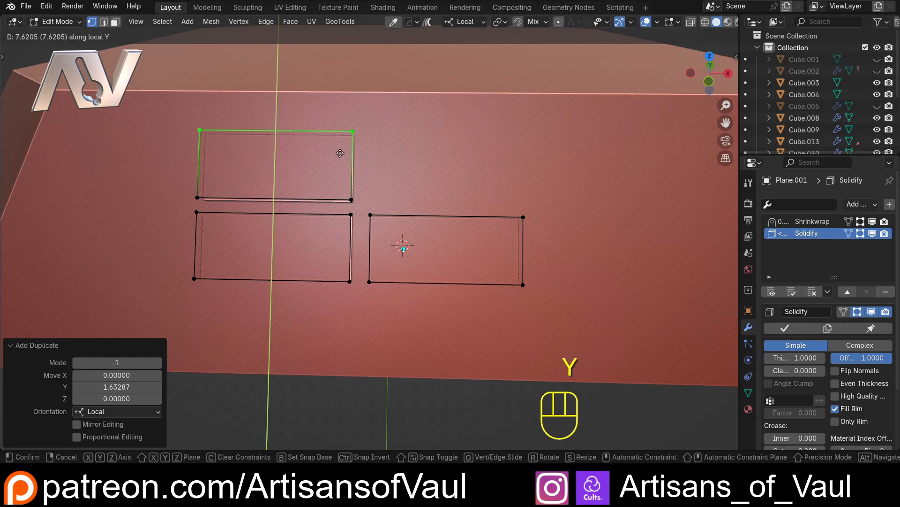
left_click(281, 175)
Add a central vertical loop cut to the upper panel and bevel it to a width of about 0.597.
middle_click_drag(282, 175, 314, 188)
scroll(265, 210, "up", 2)
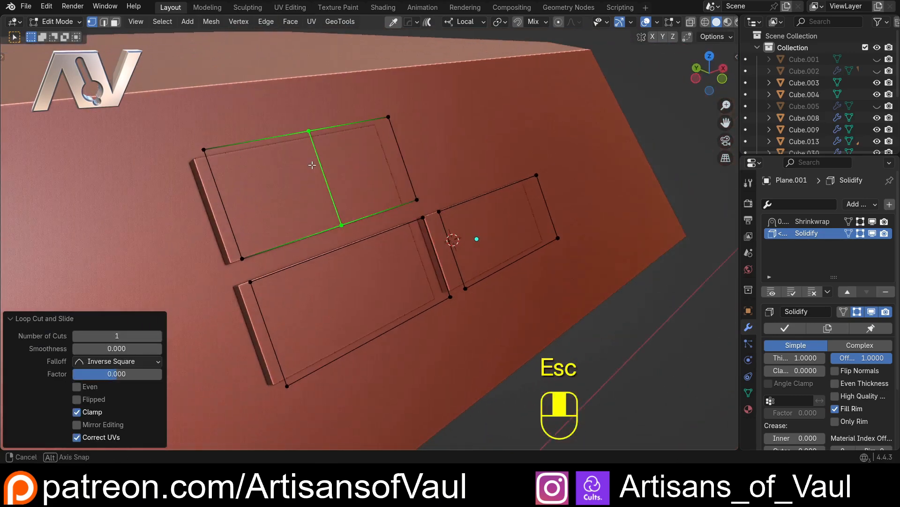
middle_click_drag(390, 170, 376, 171)
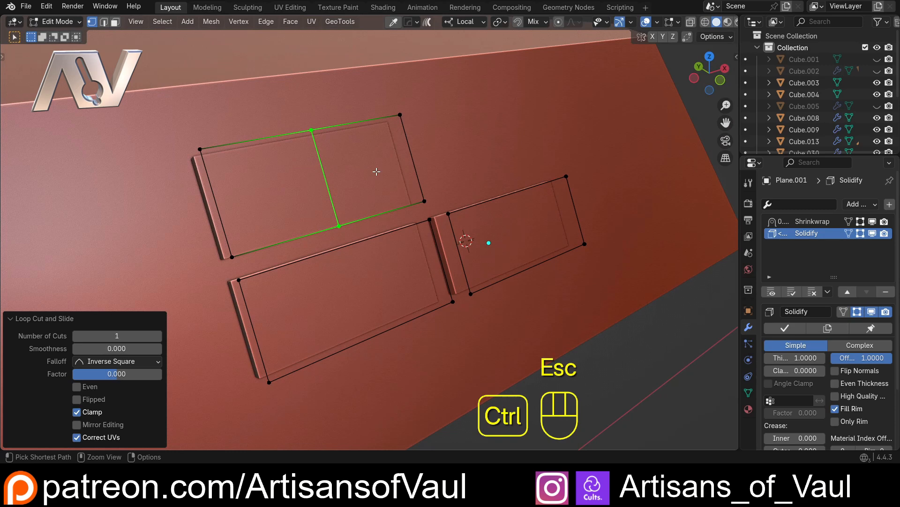
key("ctrl+b")
left_click(385, 169)
Delete the two short edges of the beveled strip to split the upper panel into two separate panels.
key("Tab")
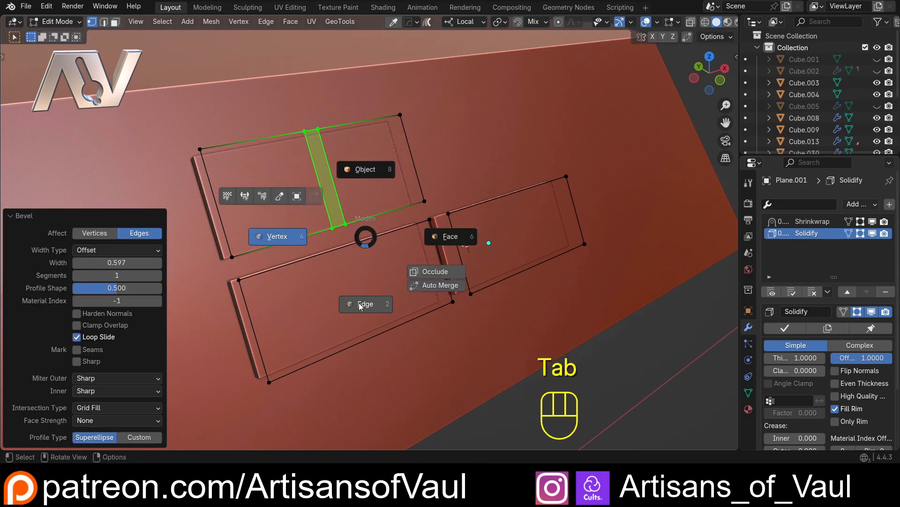
left_click(362, 304)
left_click(338, 226)
left_click(310, 131, "shift")
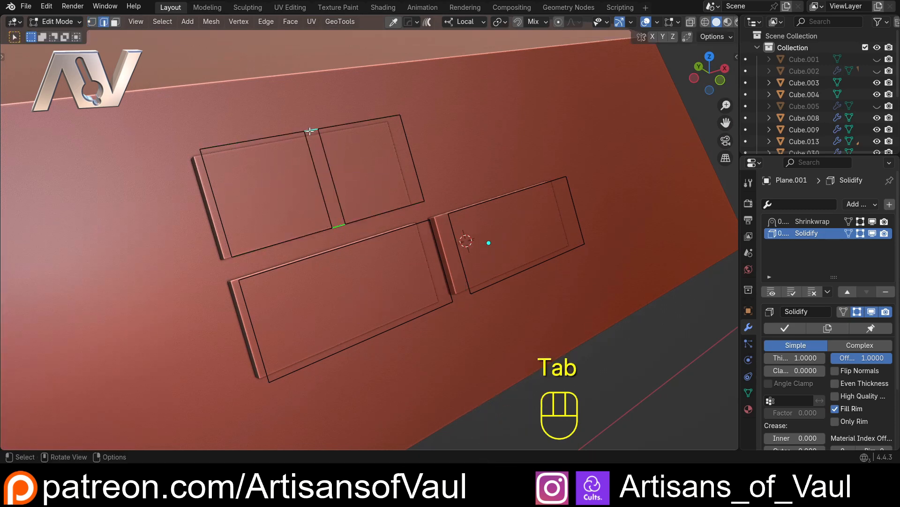
key("x")
left_click(289, 144)
Flip the normals of the upper row's right panel face.
middle_click_drag(329, 146, 190, 215)
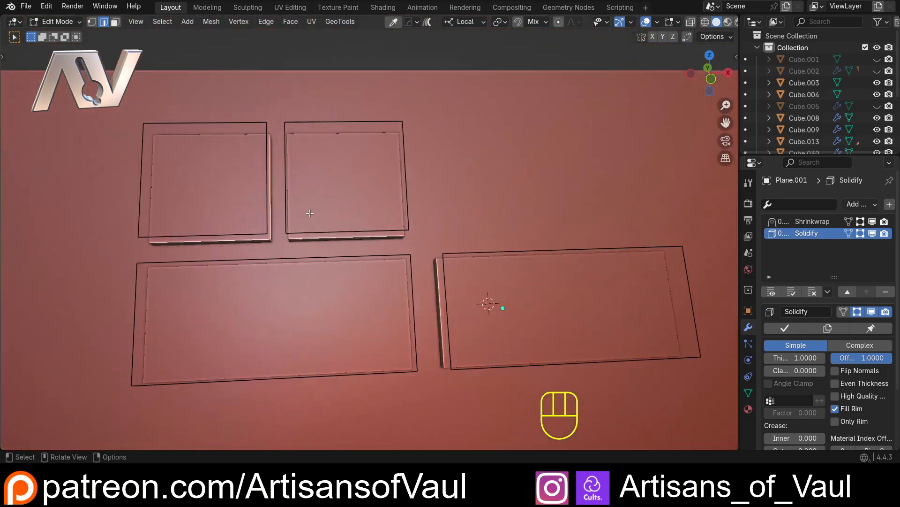
middle_click_drag(310, 213, 333, 136)
middle_click_drag(329, 183, 477, 212)
key("Tab")
left_click(356, 155)
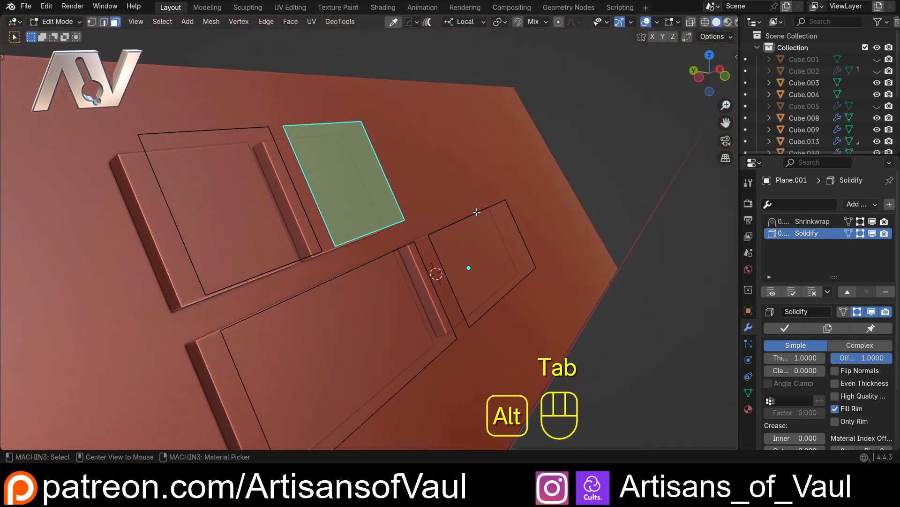
key("alt+n")
left_click(476, 211)
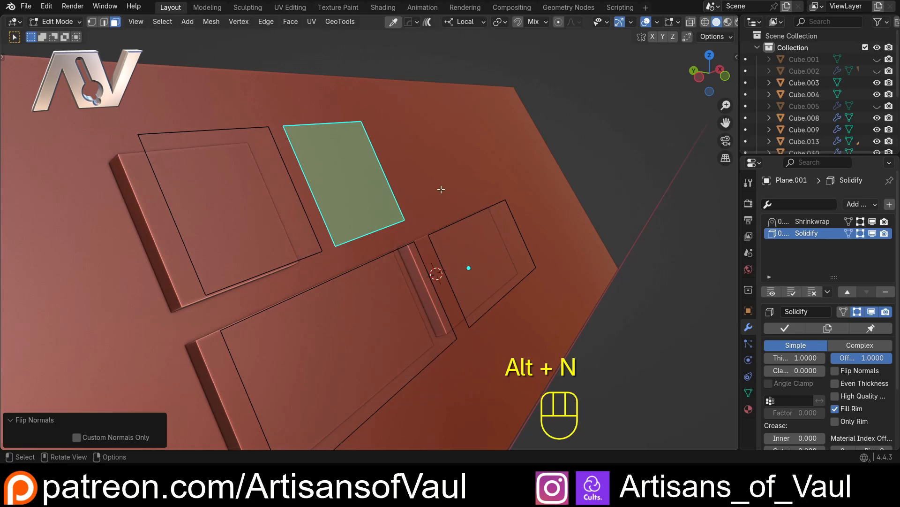
Flip the upper right panel face's normals back outward and return to object mode.
middle_click_drag(441, 190, 388, 195)
scroll(354, 200, "down", 2)
key("shift+z")
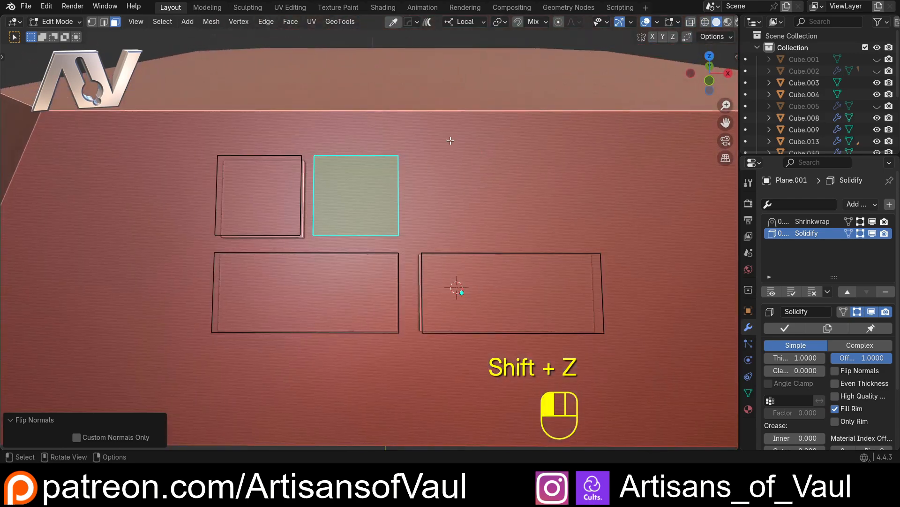
left_click(450, 141)
mouse_move(313, 173)
middle_mouse_down()
mouse_move(347, 141)
mouse_move(361, 169)
mouse_move(385, 181)
mouse_move(237, 195)
mouse_move(312, 188)
middle_mouse_up()
left_click(385, 181)
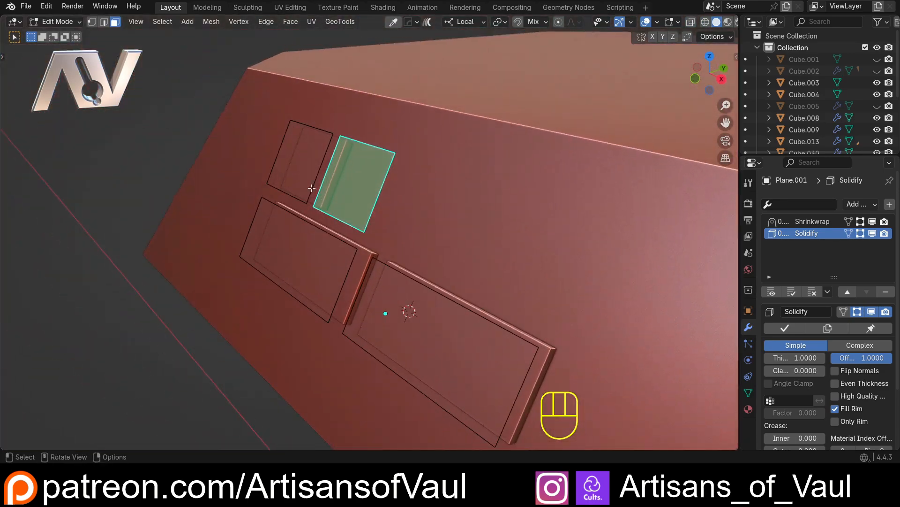
key("alt+n")
left_click(400, 198)
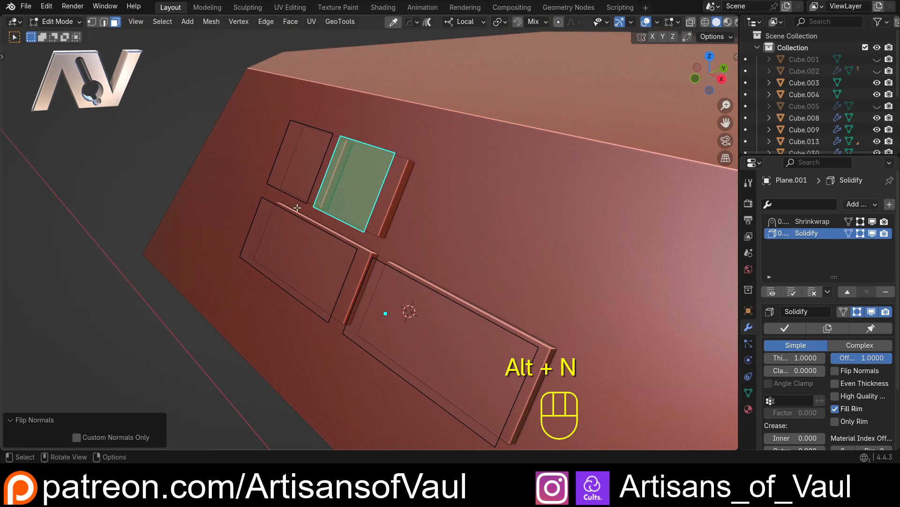
middle_click_drag(298, 208, 388, 110)
key("Tab")
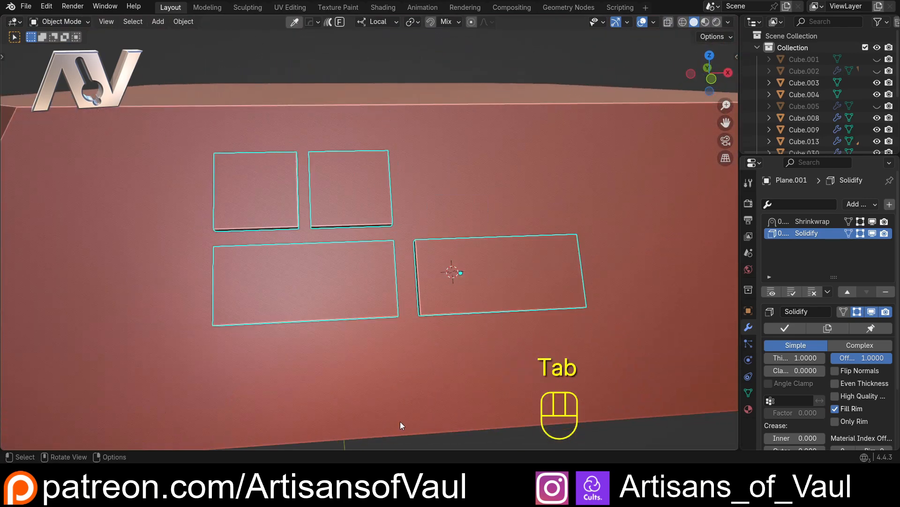
Remove the Solidify modifier from the panels object, keeping its Shrinkwrap modifier.
middle_click_drag(401, 421, 394, 365)
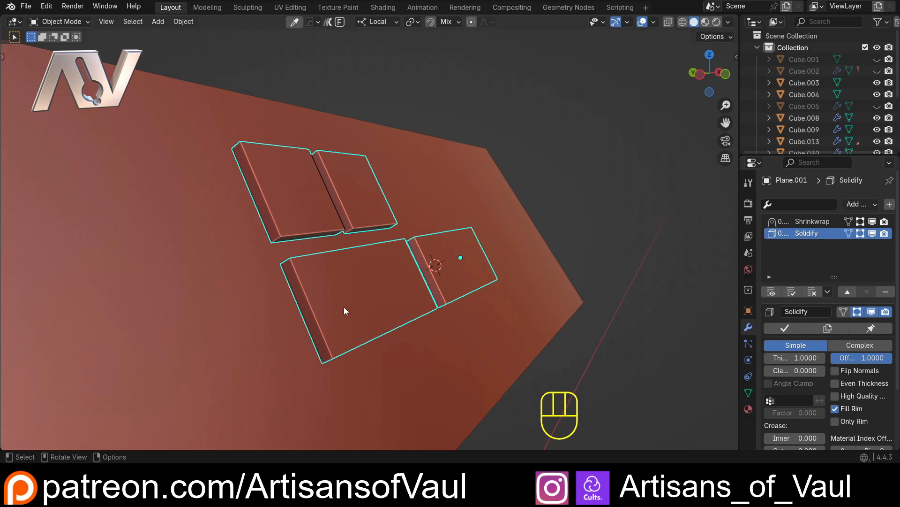
middle_click_drag(345, 310, 429, 214)
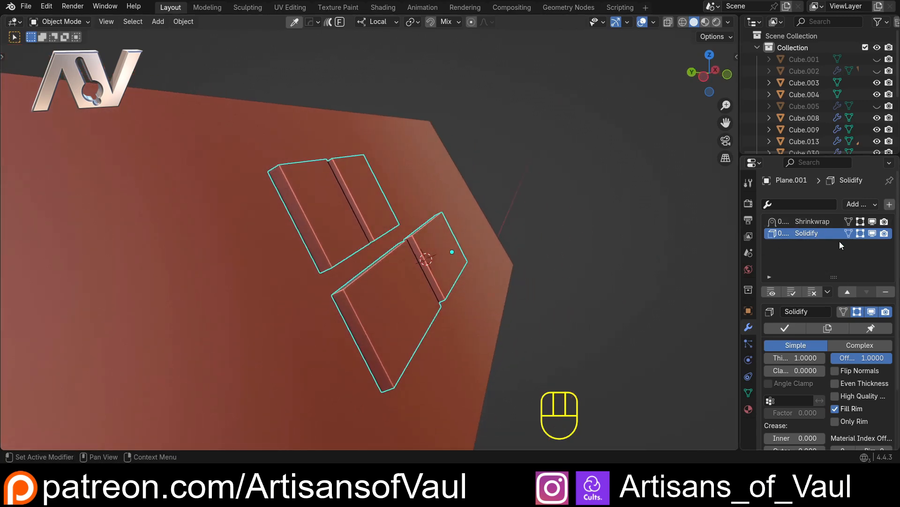
left_click(891, 293)
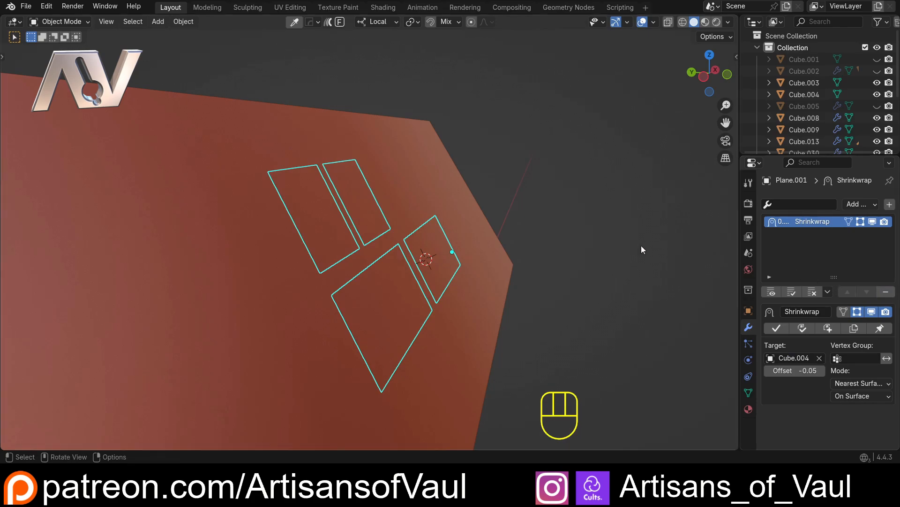
mouse_move(538, 266)
middle_mouse_down()
mouse_move(386, 267)
mouse_move(525, 264)
middle_mouse_up()
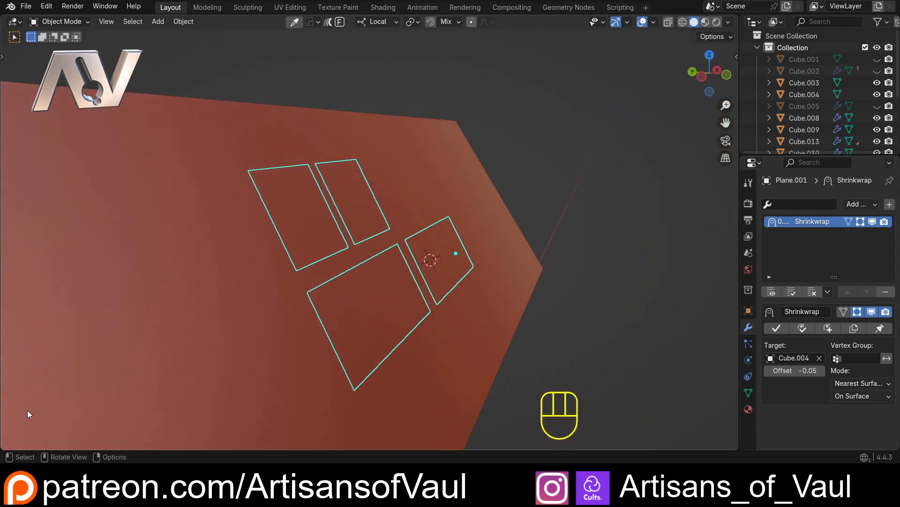
Split the 3D viewport, make the new area a Geometry Node Editor, and create a new Geometry Nodes tree on the panels object.
left_click_drag(7, 446, 45, 235)
left_click(14, 241)
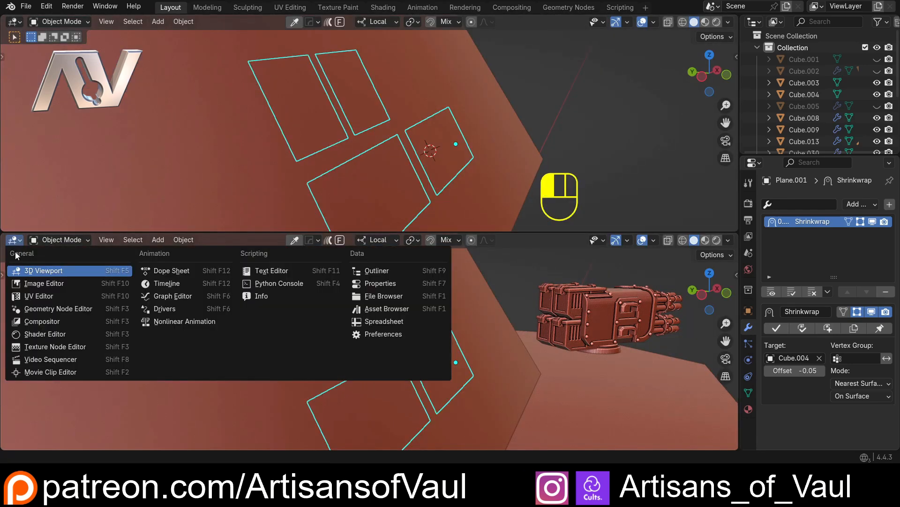
left_click(54, 307)
left_click(335, 242)
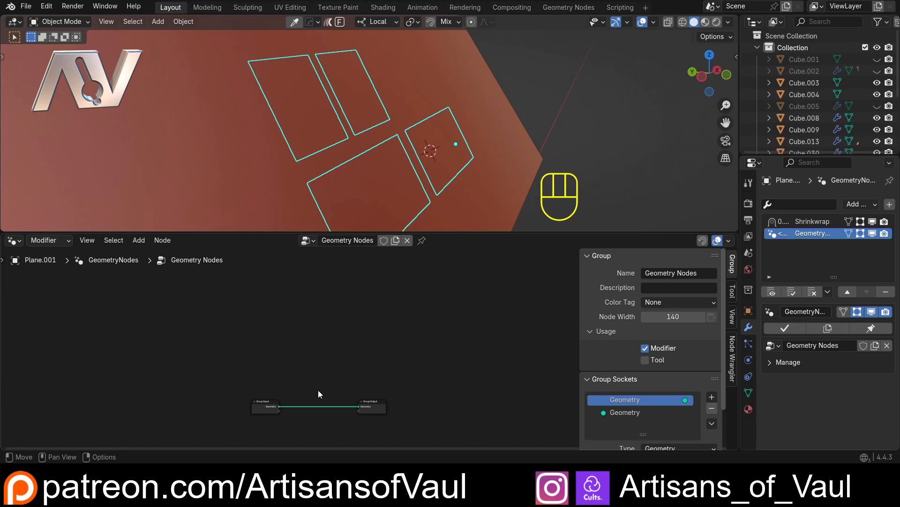
key("a")
key("KP_Decimal")
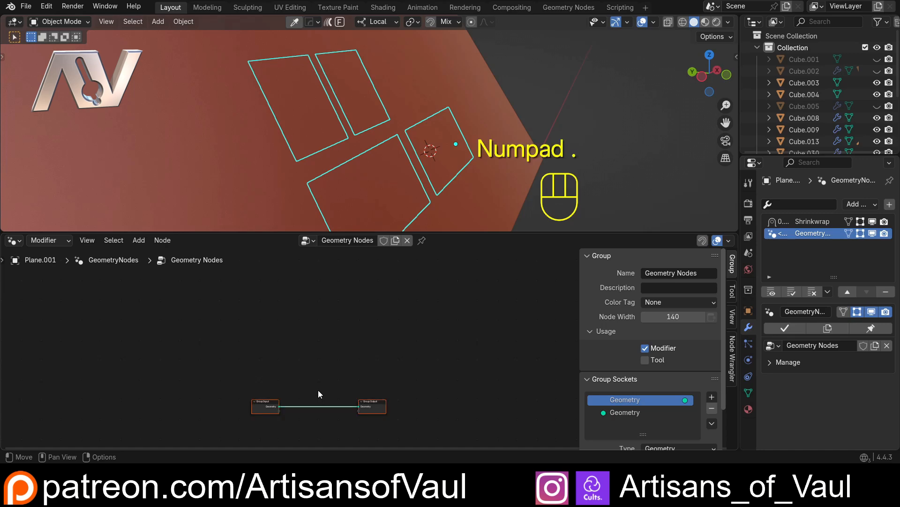
key("n")
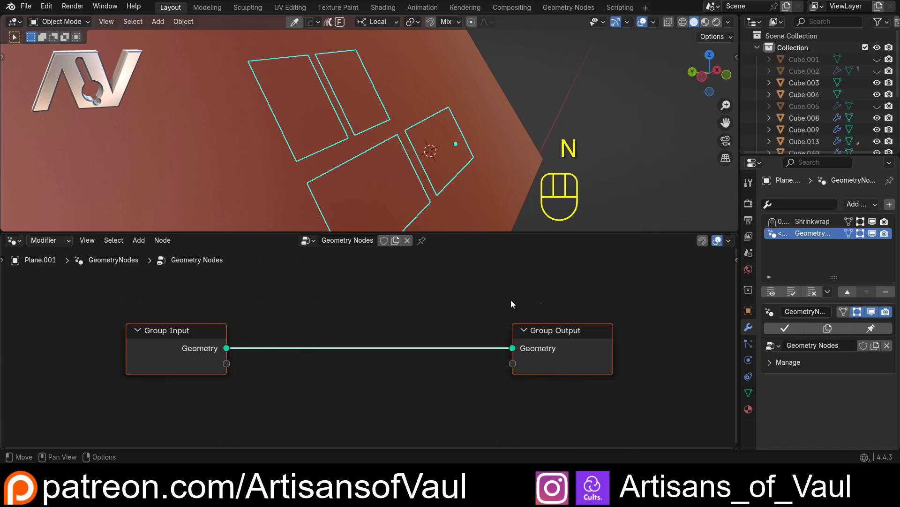
Spread the Group Input and Group Output nodes apart and insert an Extrude Mesh node between them.
left_click_drag(556, 332, 662, 332)
left_click(451, 309)
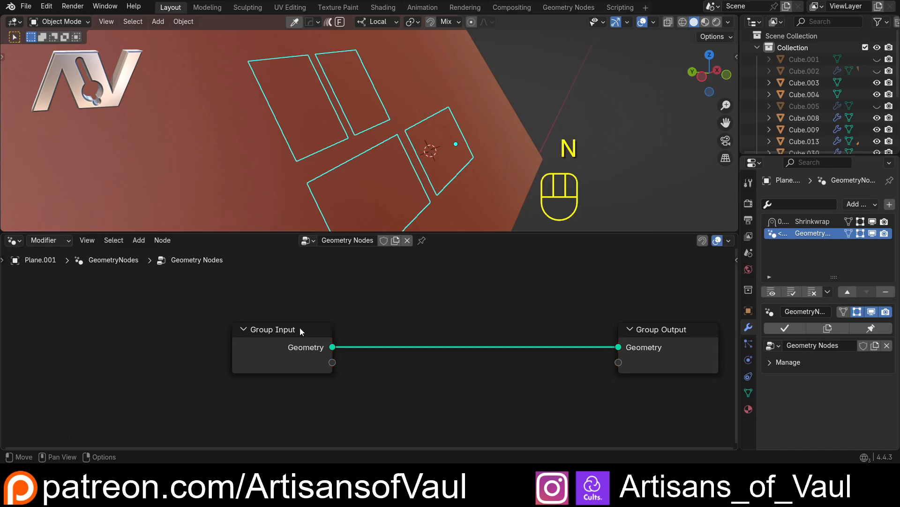
left_click_drag(299, 327, 184, 329)
scroll(335, 314, "down", 1)
key("shift+a")
mouse_move(325, 305)
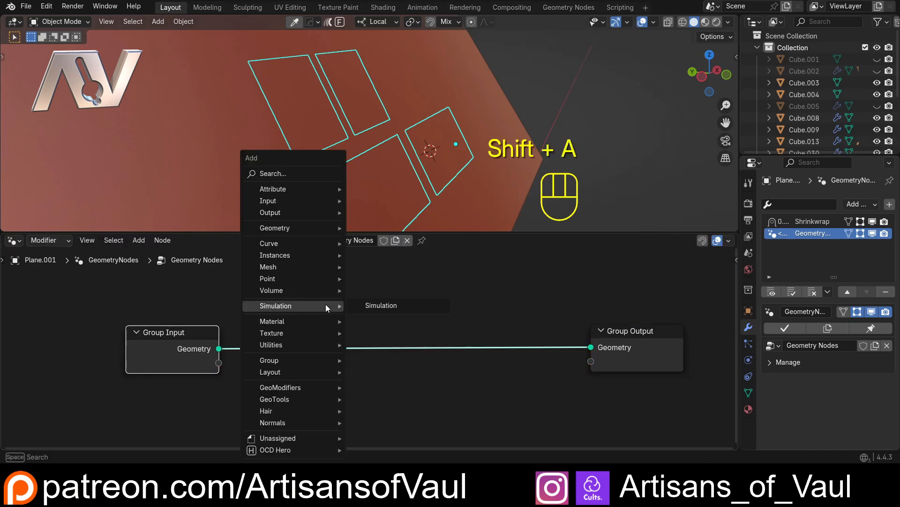
type("ex")
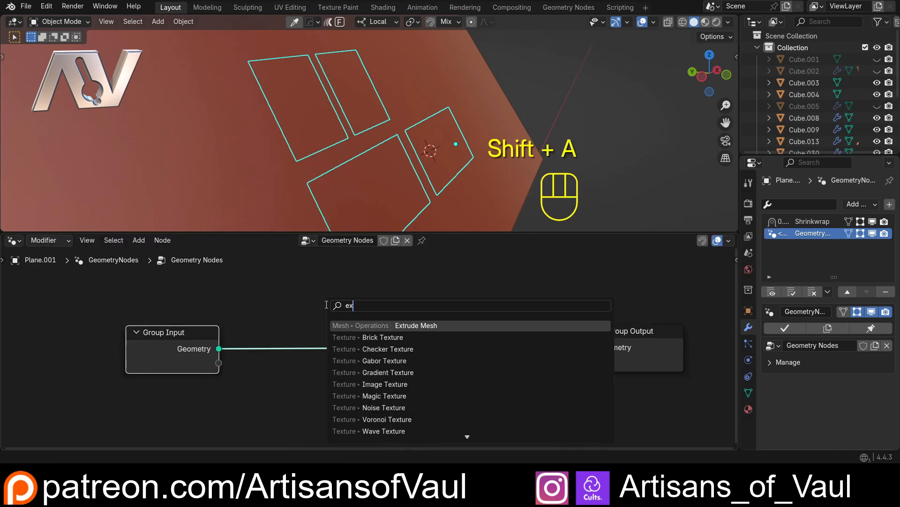
key("Return")
left_click(390, 324)
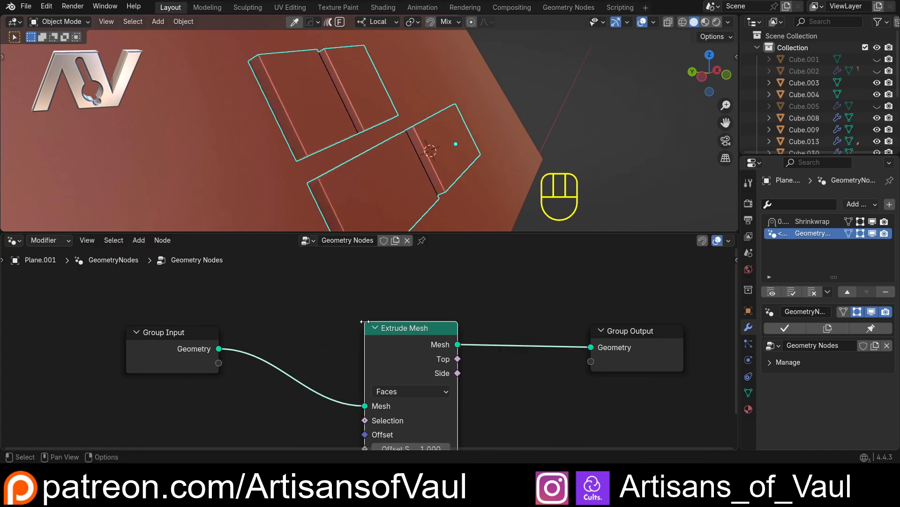
Tidy the node positions and enter an Offset Scale of 1 on the Extrude Mesh node.
middle_click_drag(319, 202, 351, 165)
scroll(383, 154, "up", 2)
middle_click_drag(308, 184, 329, 175)
left_click_drag(405, 331, 404, 297)
left_click(213, 347)
left_click_drag(214, 347, 219, 331)
left_click_drag(391, 416, 392, 415)
left_click(391, 414)
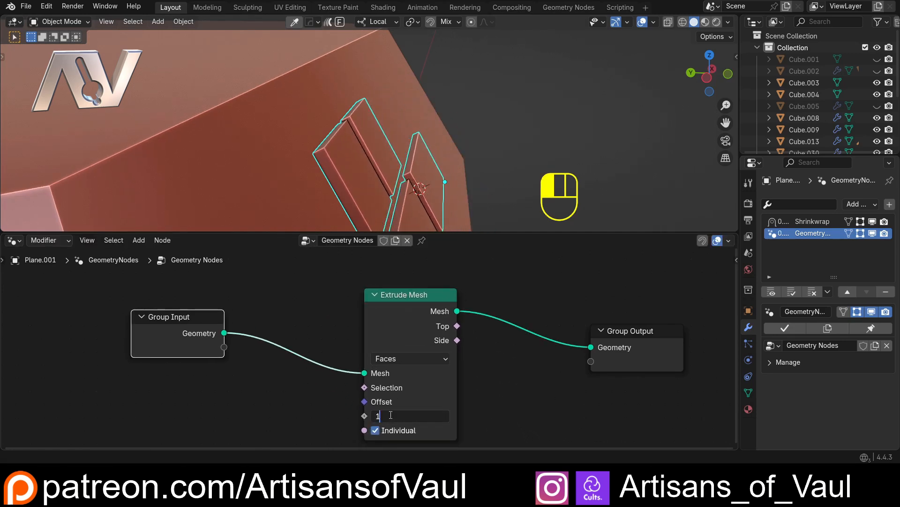
key("Return")
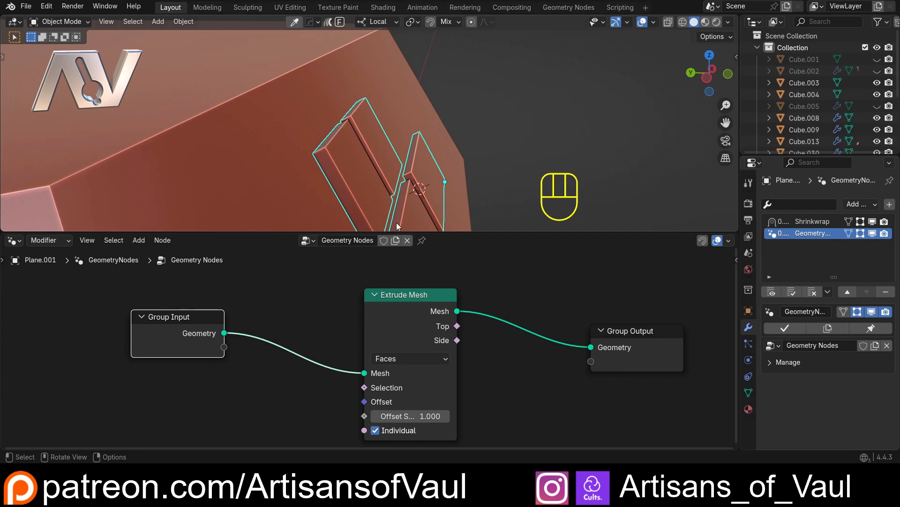
Isolate the panels object in local view and examine the back sides of the extruded panels.
key("KP_Divide")
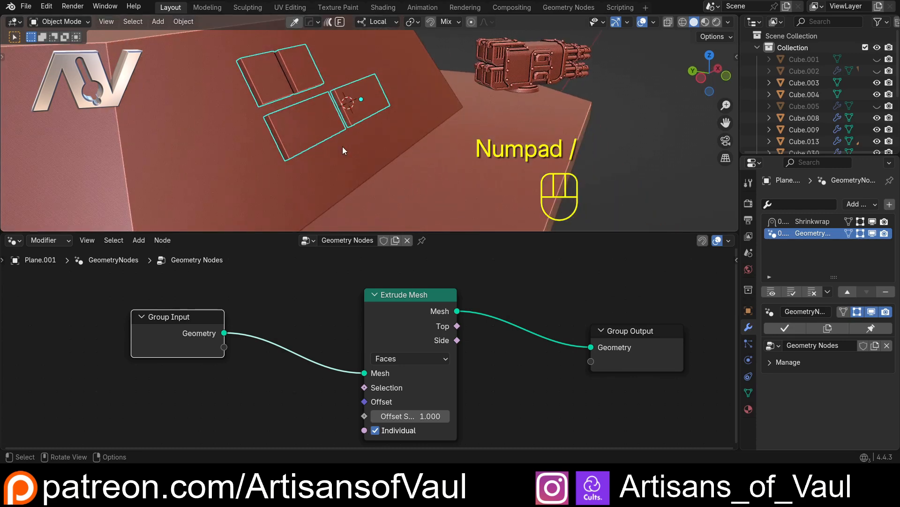
key("KP_Divide")
mouse_move(343, 147)
middle_mouse_down()
mouse_move(320, 114)
mouse_move(358, 128)
mouse_move(340, 147)
middle_mouse_up()
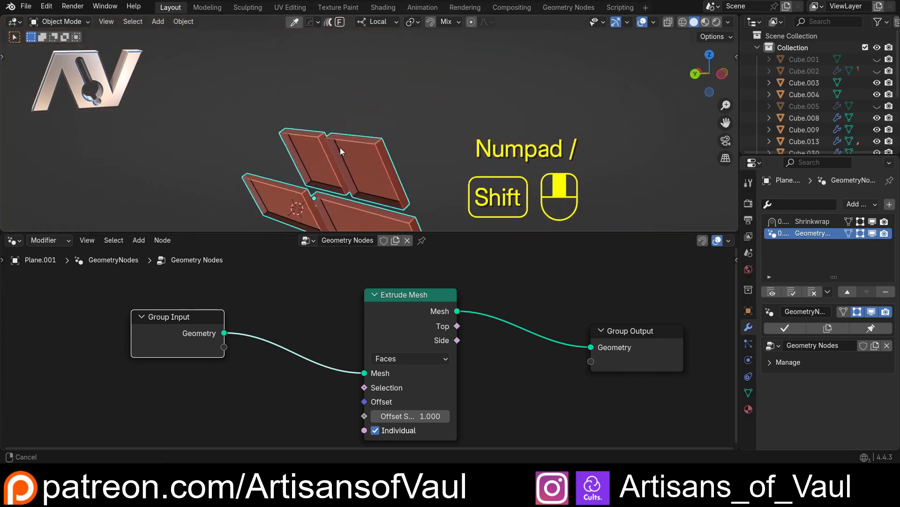
scroll(390, 114, "up", 5)
middle_click_drag(390, 114, 408, 155)
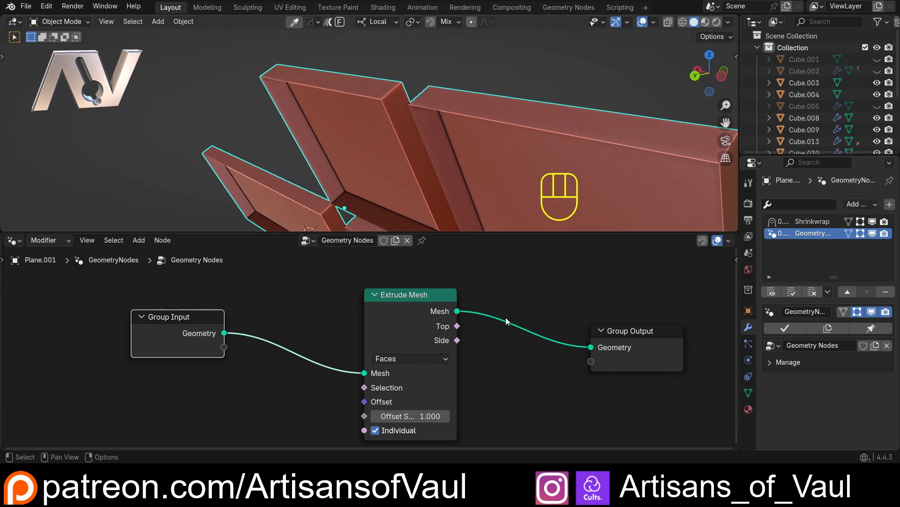
Rearrange the nodes and link Group Input's Geometry directly to Group Output, leaving Extrude Mesh off to the side.
left_click_drag(392, 294, 413, 321)
left_click_drag(608, 337, 619, 288)
left_click_drag(207, 315, 212, 276)
middle_click_drag(367, 288, 305, 319, "shift")
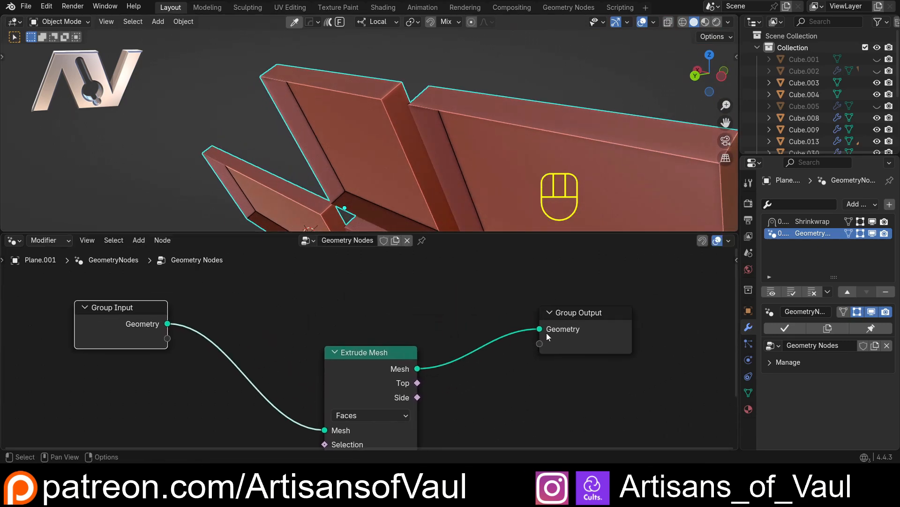
left_click_drag(573, 310, 633, 290)
left_click_drag(171, 327, 601, 308)
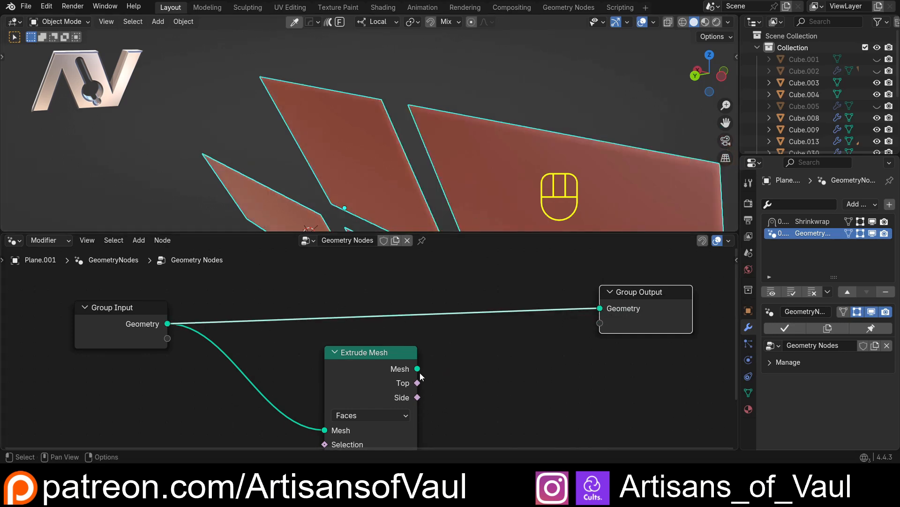
Add a Join Geometry node that combines the original geometry with the Extrude Mesh result and feeds Group Output.
left_click_drag(417, 369, 487, 352)
type("join")
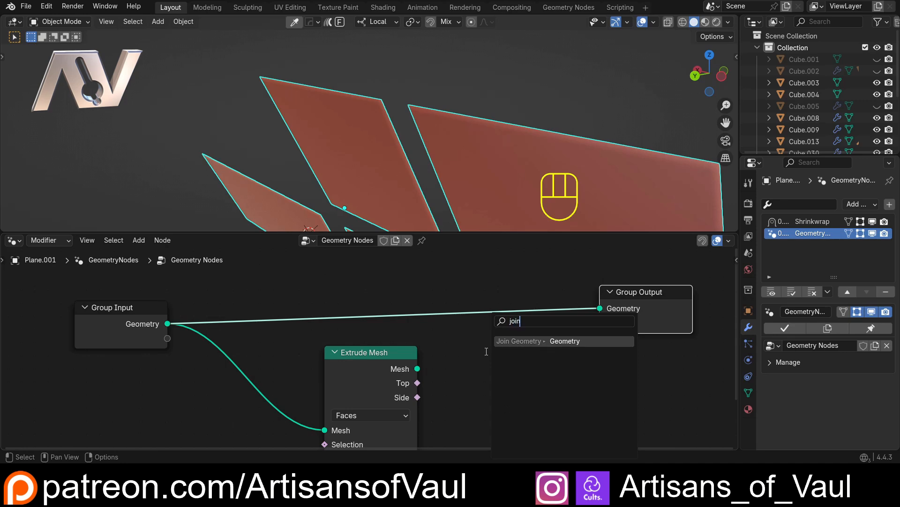
left_click(506, 341)
left_click(488, 321)
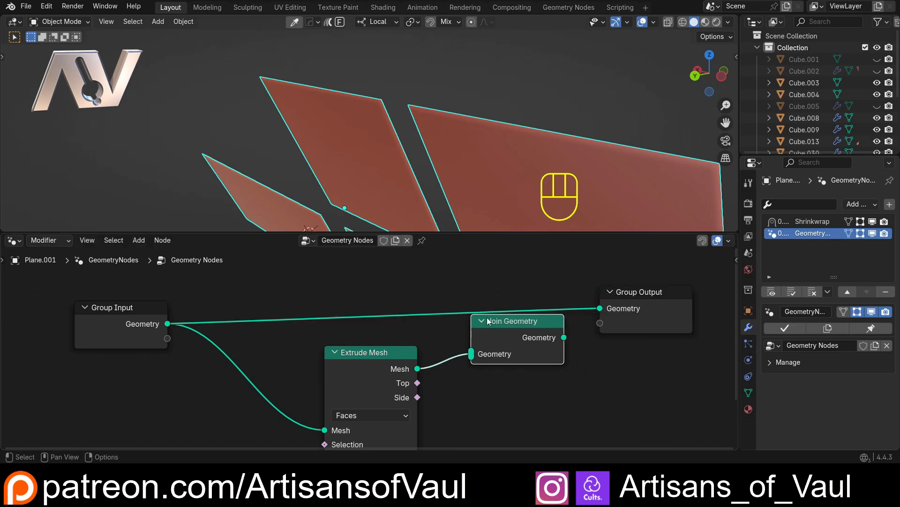
left_click_drag(173, 325, 600, 308)
left_click_drag(514, 321, 519, 292)
scroll(438, 212, "down", 1)
middle_click_drag(590, 271, 420, 297, "shift")
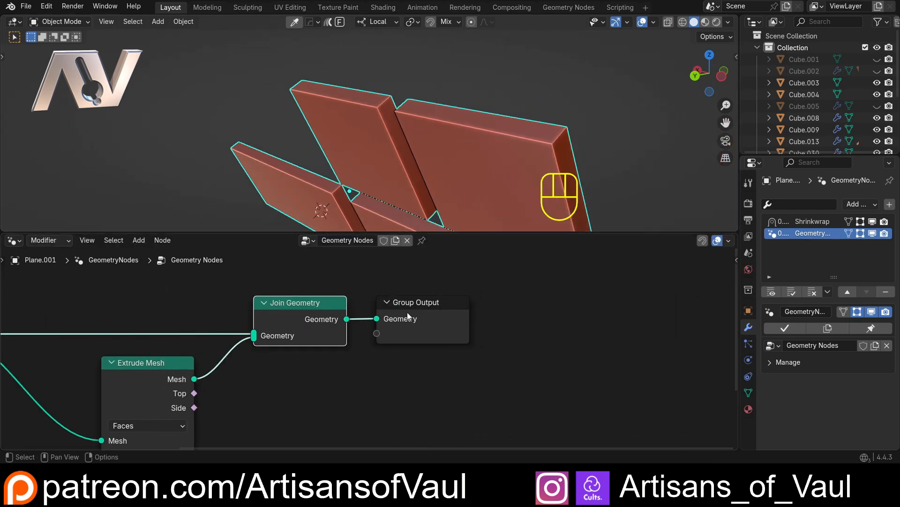
Move Group Output further from Join Geometry and enable the Face Orientation overlay in the viewport.
left_click_drag(420, 297, 667, 298)
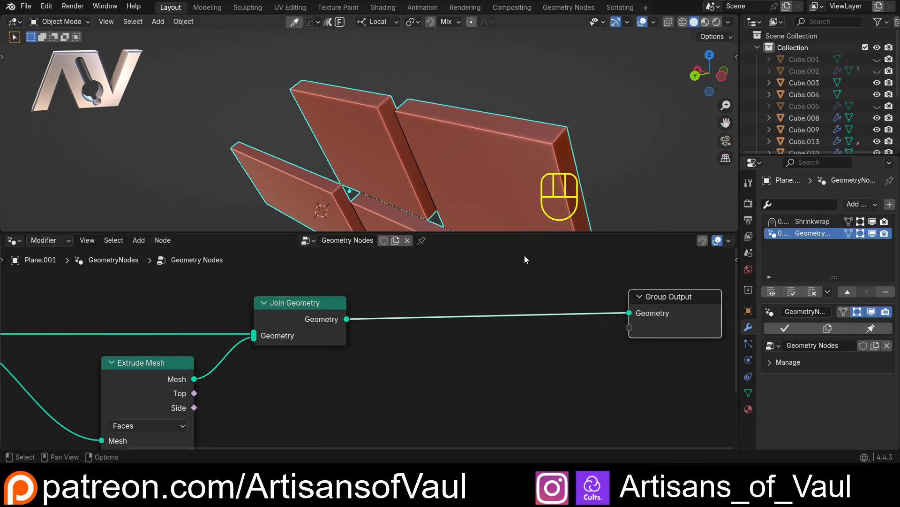
left_click(653, 23)
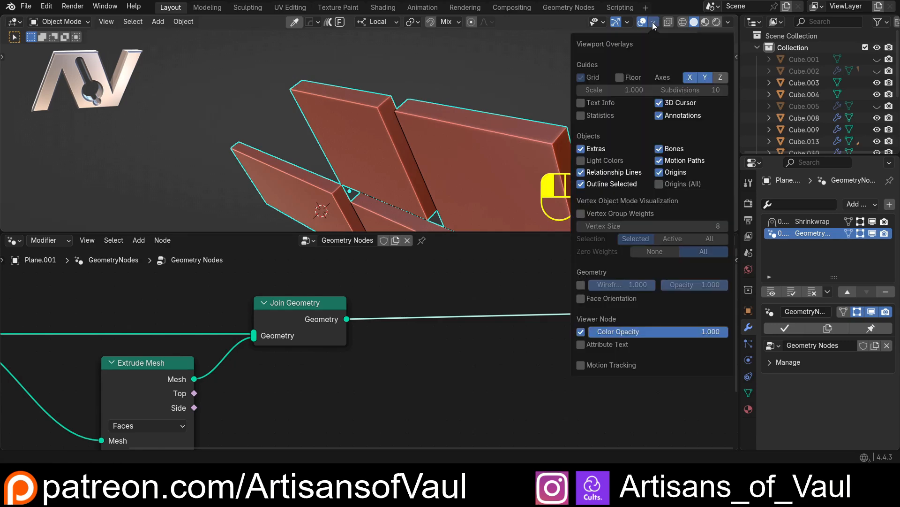
left_click(580, 298)
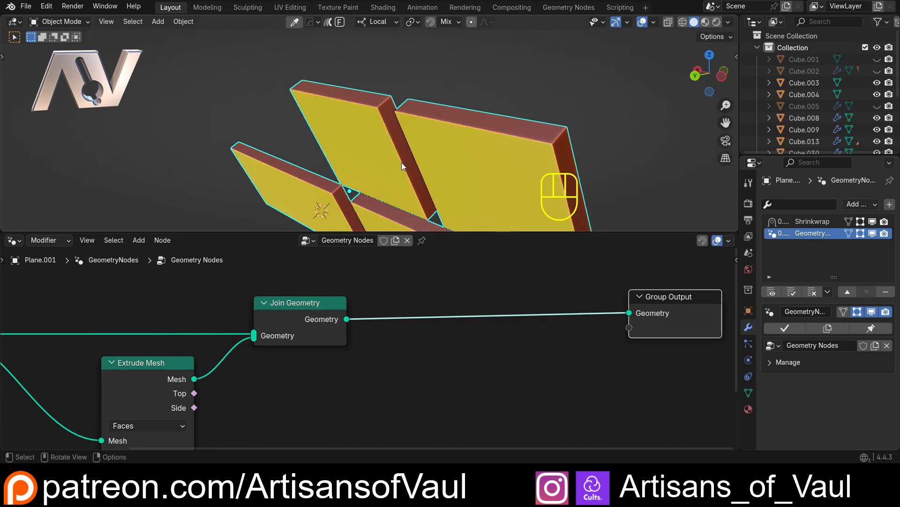
Insert a Flip Faces node on the link between Group Input and Join Geometry.
mouse_move(318, 299)
left_mouse_down()
mouse_move(329, 280)
mouse_move(327, 301)
mouse_move(330, 293)
left_mouse_up()
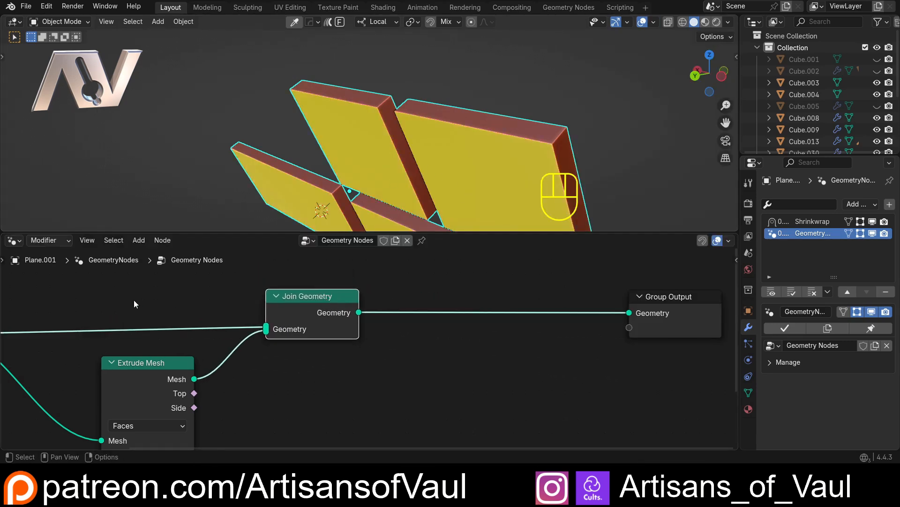
middle_click_drag(129, 301, 335, 284, "shift")
left_click_drag(104, 307, 114, 304)
middle_click_drag(546, 288, 459, 295, "shift")
key("shift+a")
mouse_move(458, 295)
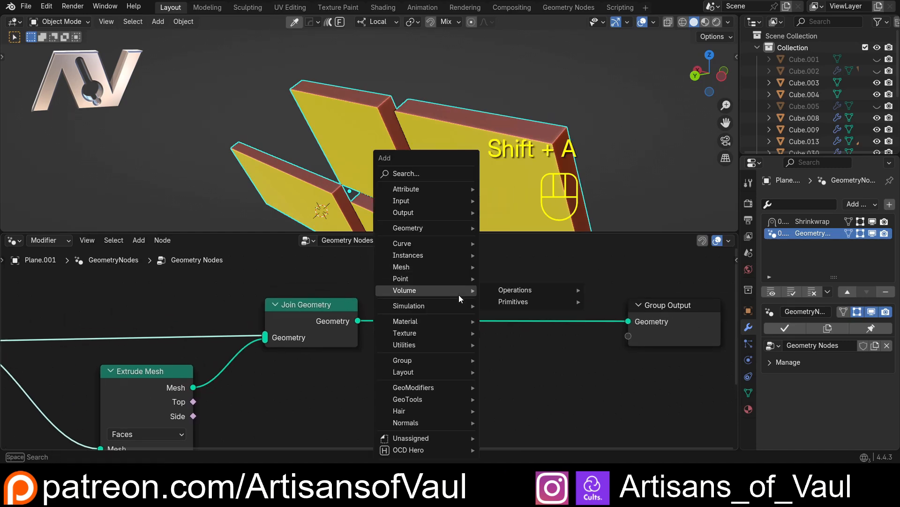
type("f")
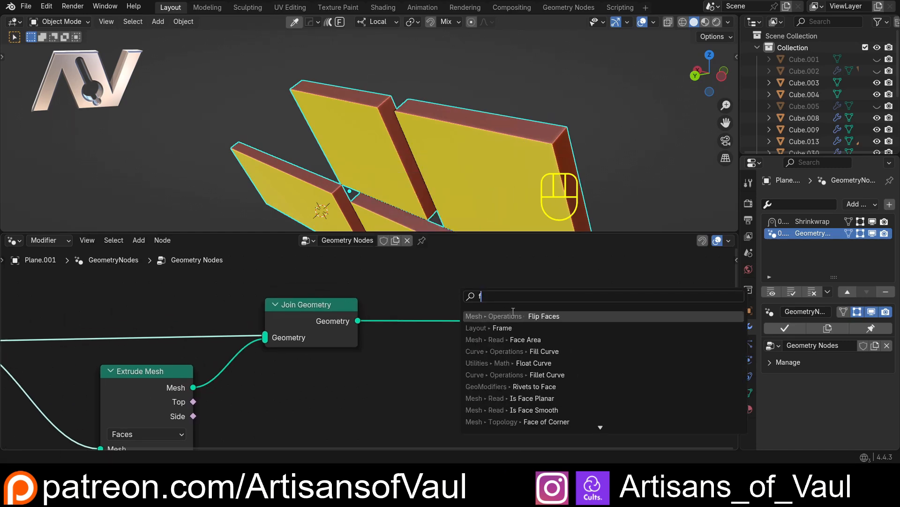
left_click(513, 313)
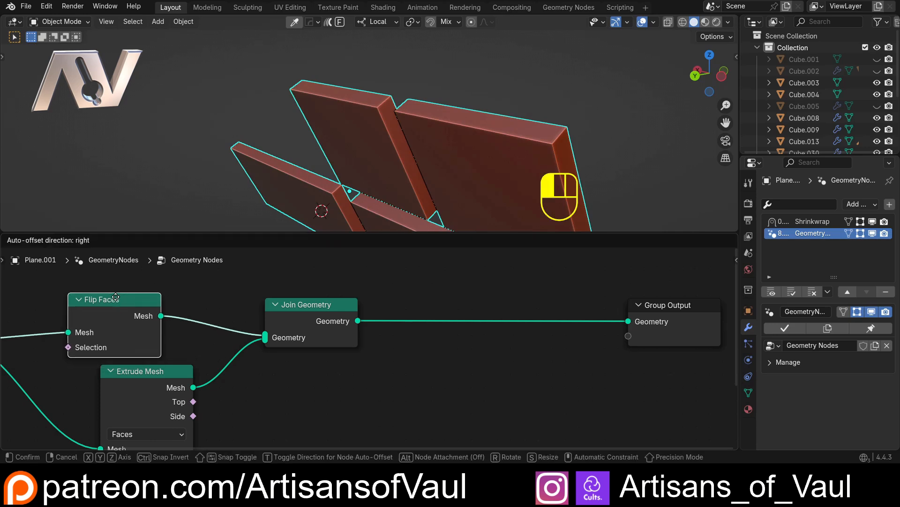
left_click_drag(115, 297, 115, 292)
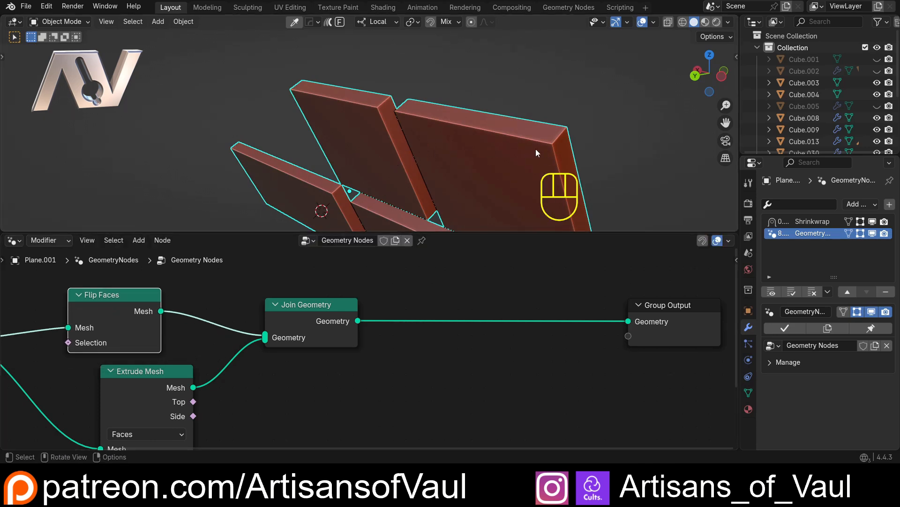
Enlarge the viewport, apply all modifiers on the panels, and move a corner vertex of the larger upper panel in edit mode.
left_click_drag(550, 232, 550, 409)
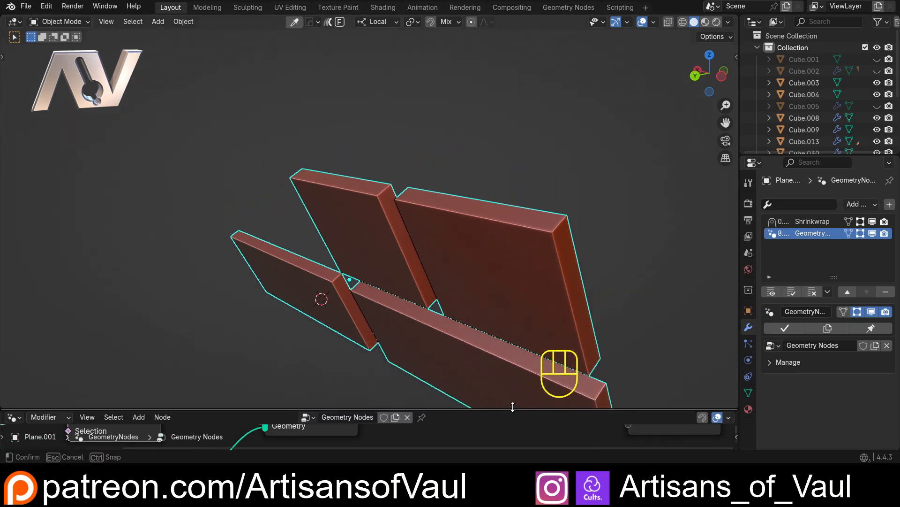
middle_click_drag(549, 399, 502, 378, "shift")
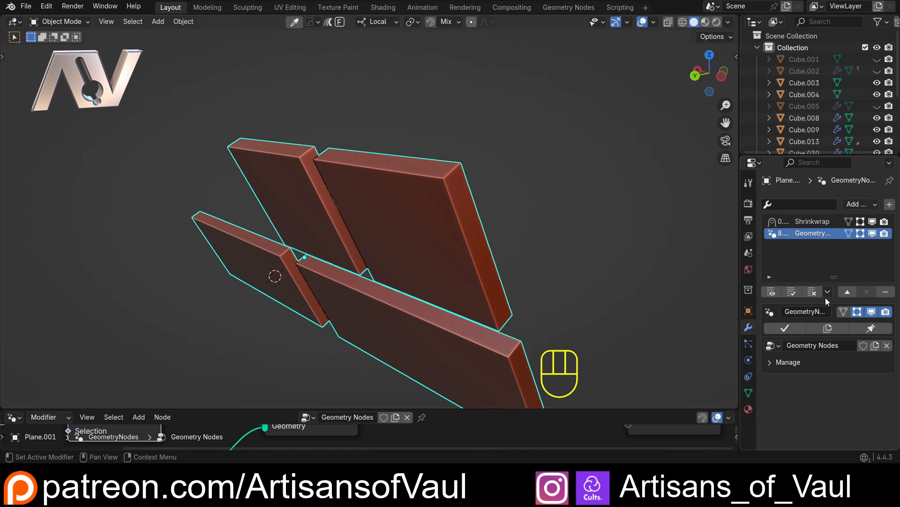
left_click(804, 293)
left_click(764, 296)
key("Tab")
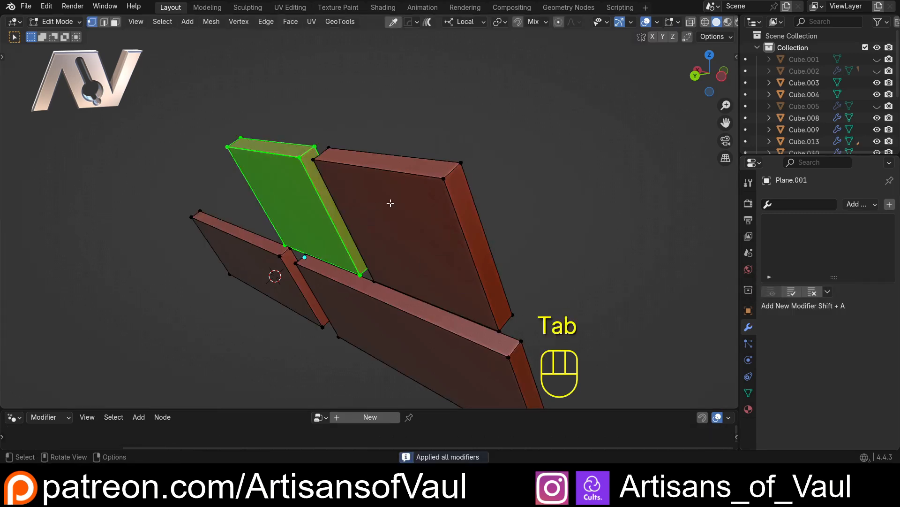
left_click(481, 158)
key("g")
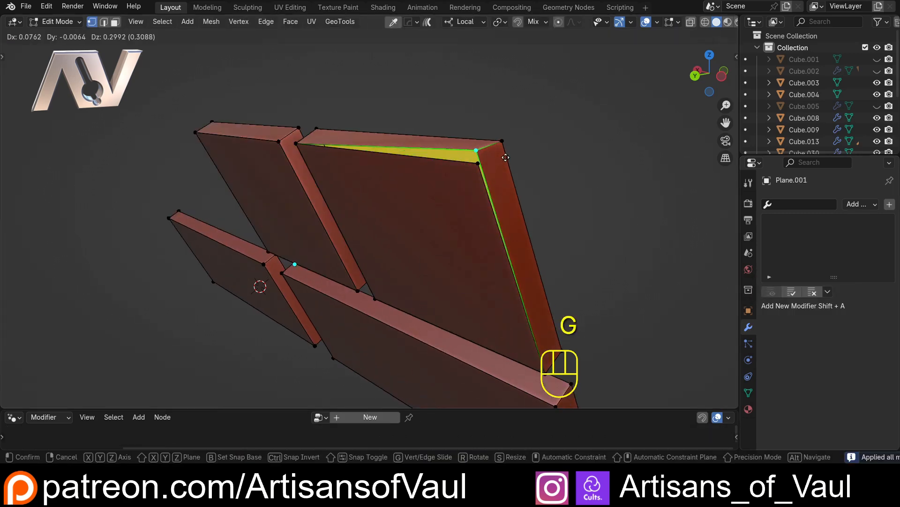
left_click(482, 183)
Undo the vertex move and the applied modifiers to restore the live Shrinkwrap and Geometry Nodes modifiers.
key("ctrl+z")
key("ctrl+z")
key("ctrl+z")
key("ctrl+z")
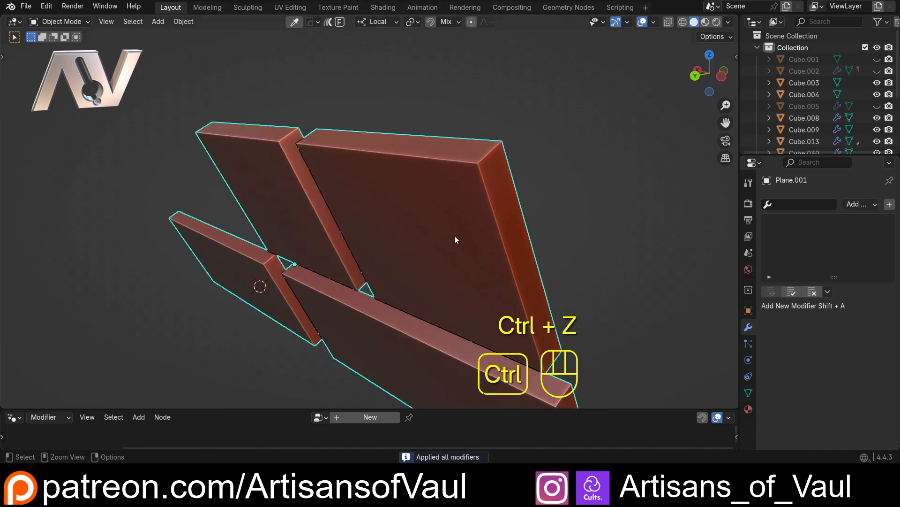
Enlarge the node editor and insert a Merge by Distance node between Join Geometry and Group Output.
left_click_drag(413, 410, 422, 164)
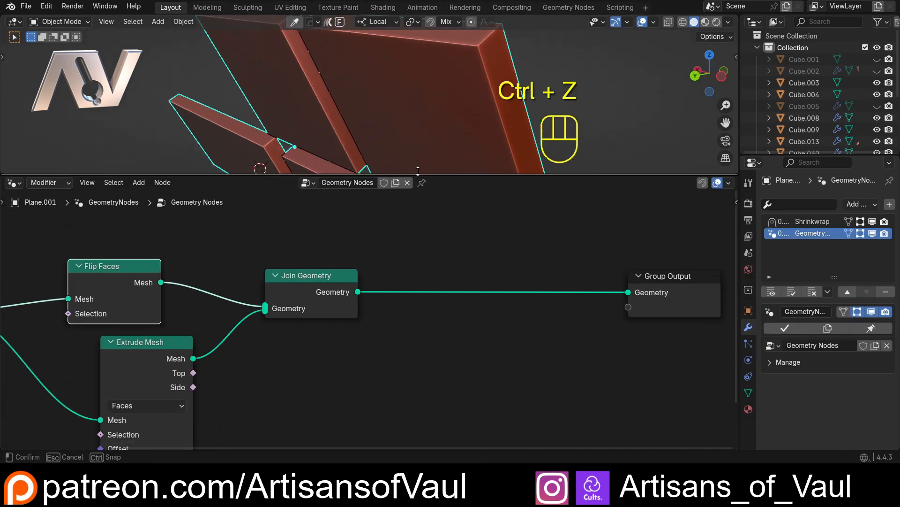
middle_click_drag(483, 187, 427, 207, "shift")
middle_click_drag(392, 120, 386, 133, "shift")
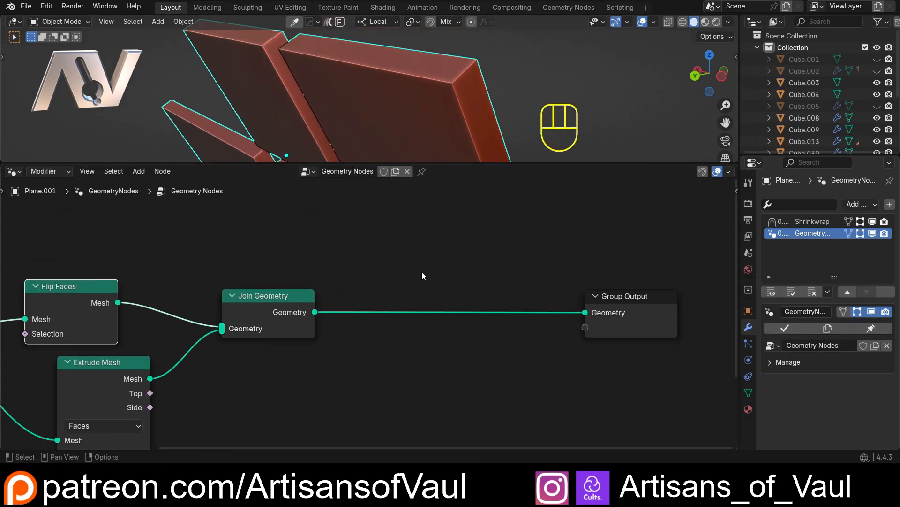
key("shift+a")
type("merg")
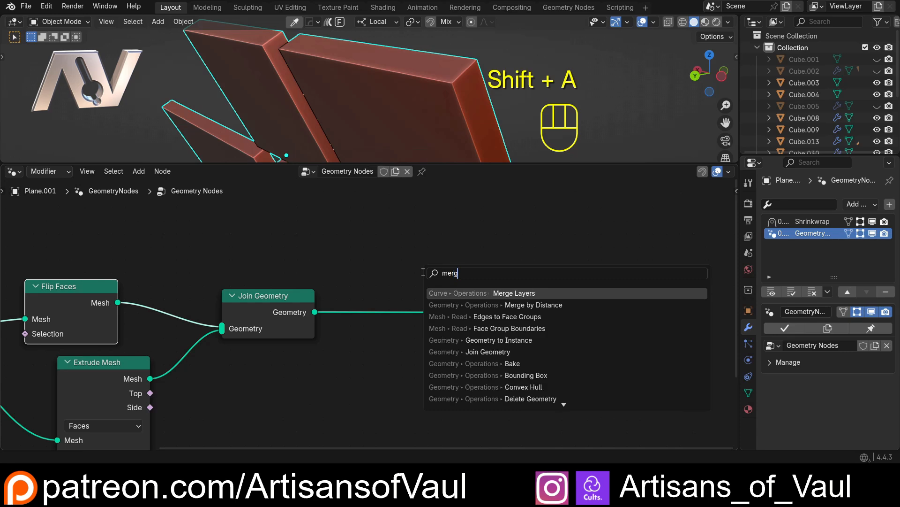
left_click(470, 304)
left_click(400, 305)
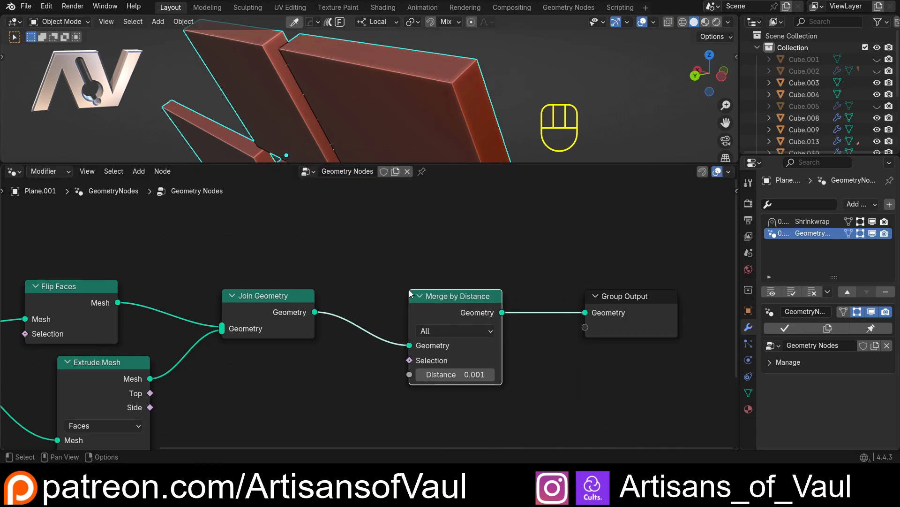
Enlarge the viewport and examine the Extrude Mesh node's offset settings.
left_click_drag(438, 165, 438, 223)
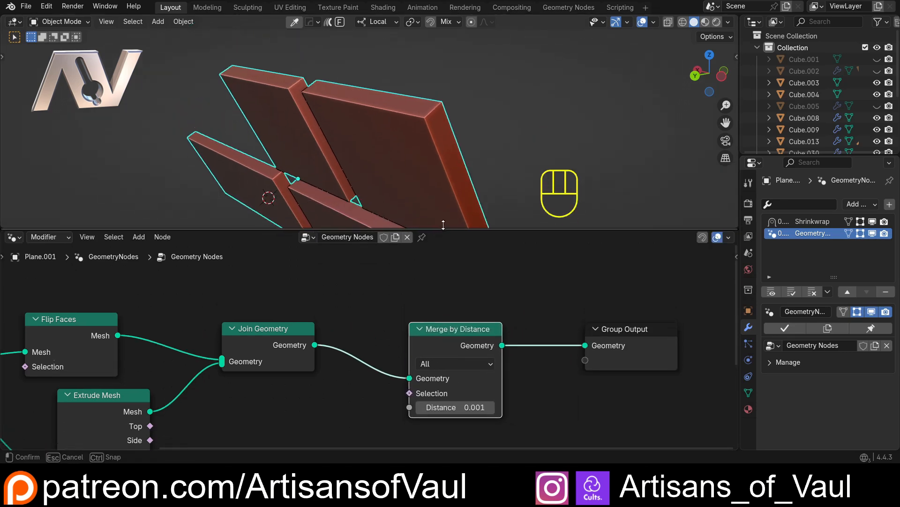
middle_click_drag(357, 141, 343, 170)
scroll(343, 173, "down", 2)
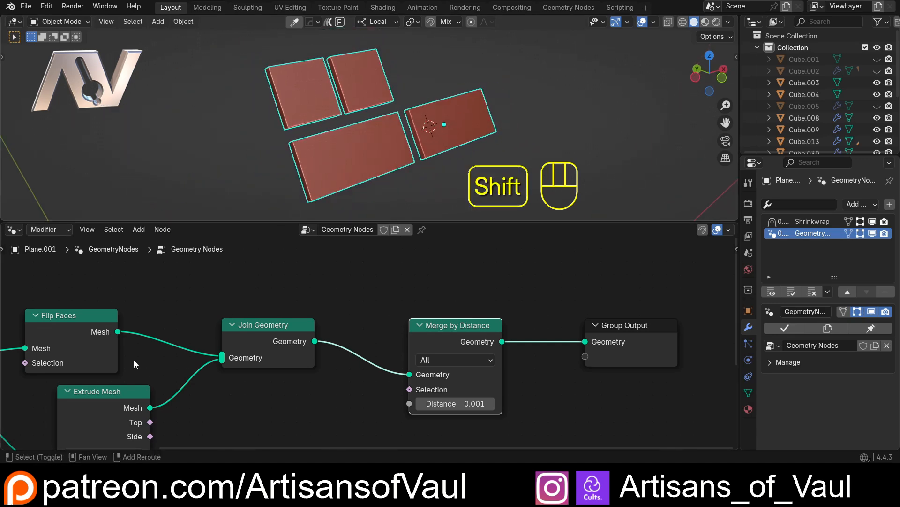
middle_click_drag(134, 359, 285, 305)
scroll(287, 341, "down", 1)
middle_click_drag(288, 341, 403, 291, "shift")
scroll(399, 292, "up", 1)
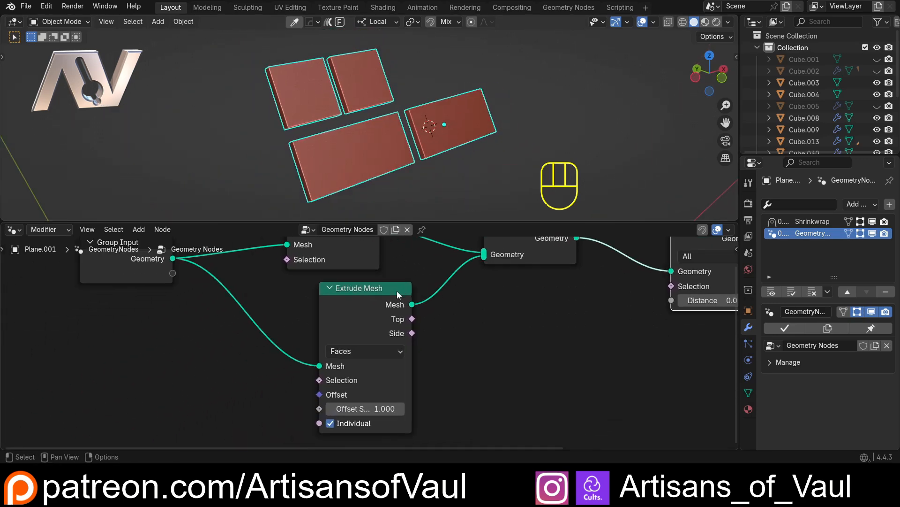
middle_click_drag(374, 346, 416, 301, "shift")
scroll(371, 342, "up", 1)
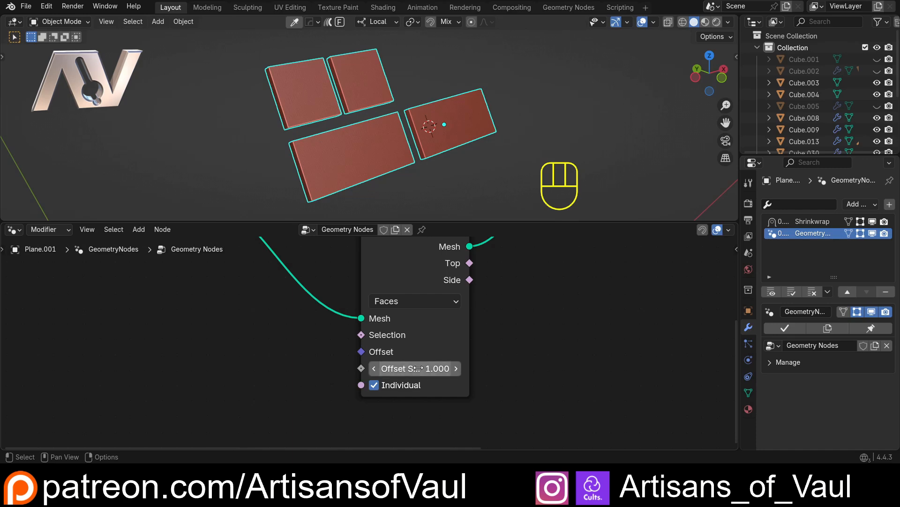
scroll(370, 149, "up", 1)
Leave local view to bring back the rest of the model and examine the panels' thickness on the sloped face.
key("KP_Divide")
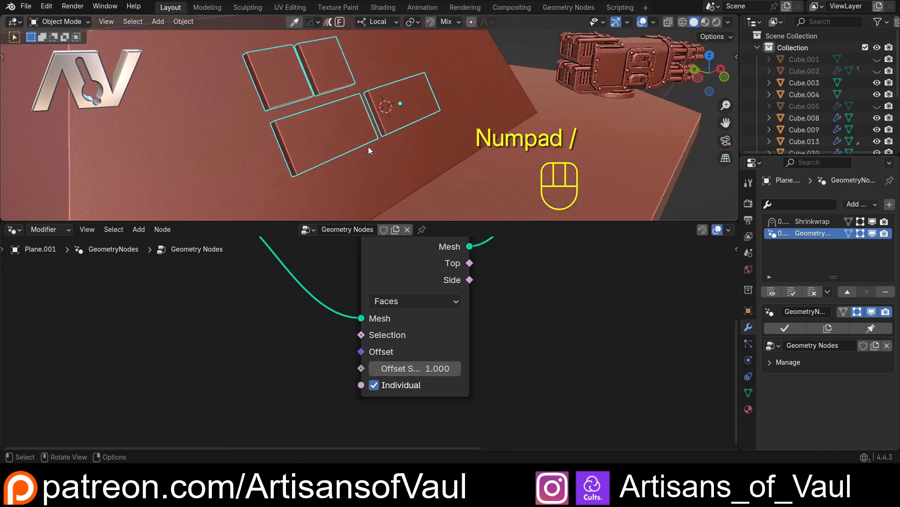
middle_click_drag(380, 139, 422, 142, "shift")
scroll(469, 191, "up", 2)
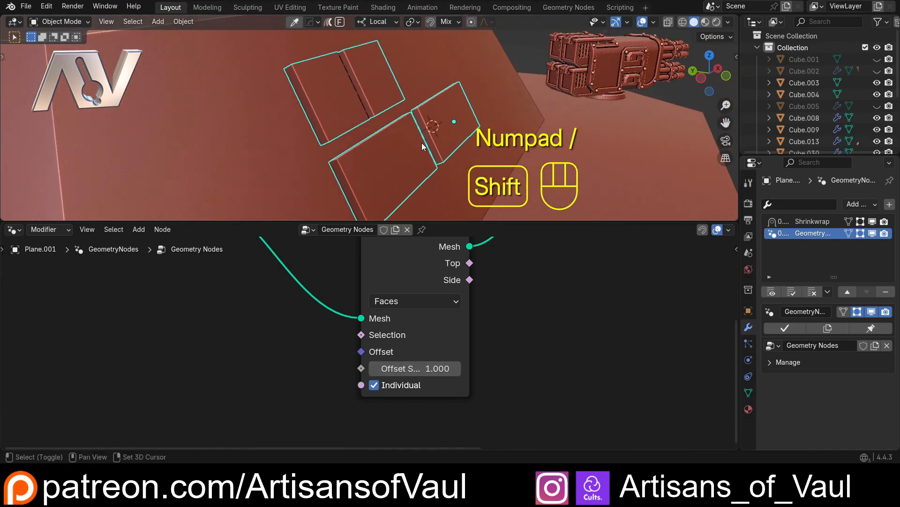
scroll(422, 142, "up", 1)
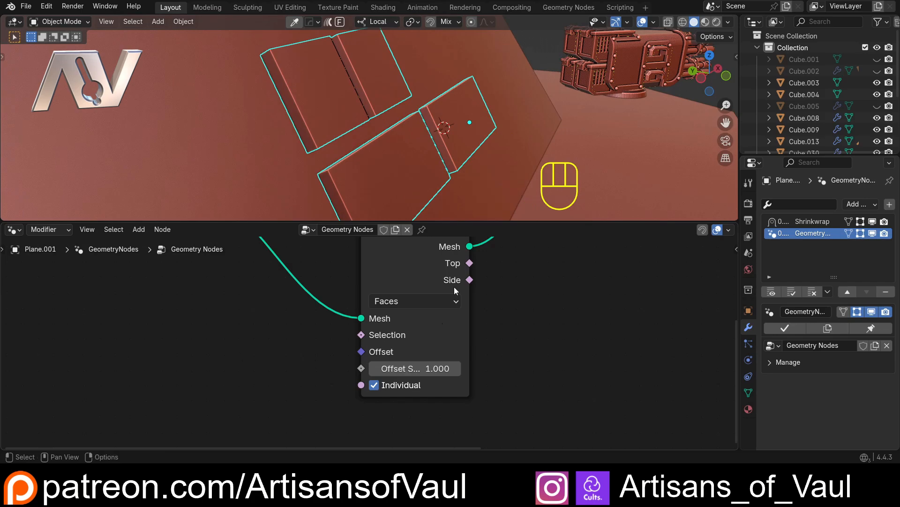
middle_click_drag(371, 141, 388, 127)
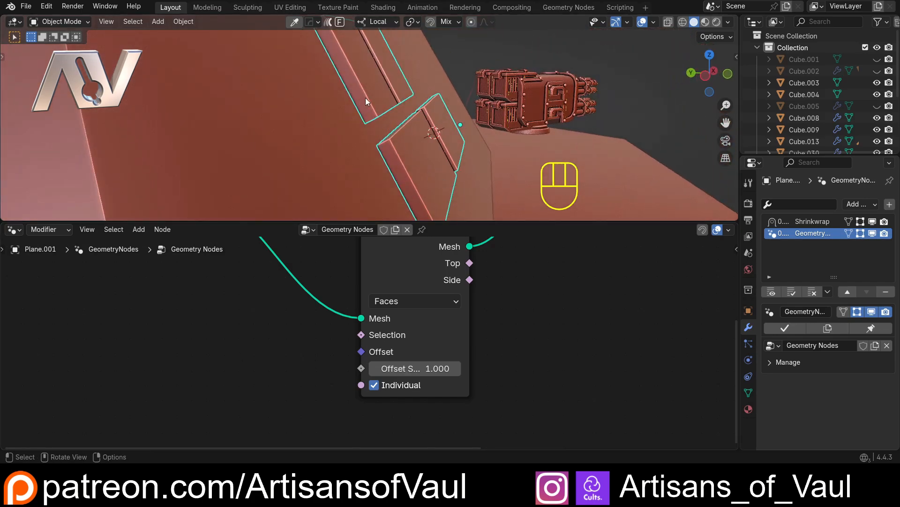
mouse_move(365, 98)
middle_mouse_down()
mouse_move(382, 99)
mouse_move(299, 123)
mouse_move(339, 100)
mouse_move(340, 151)
mouse_move(280, 145)
mouse_move(363, 142)
mouse_move(364, 104)
middle_mouse_up()
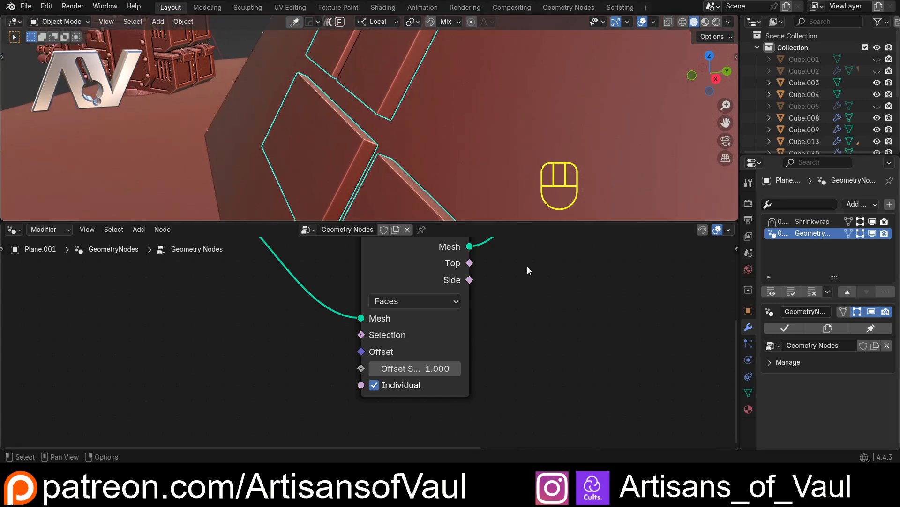
Add a Random Value node beside the Extrude Mesh node.
key("shift+a")
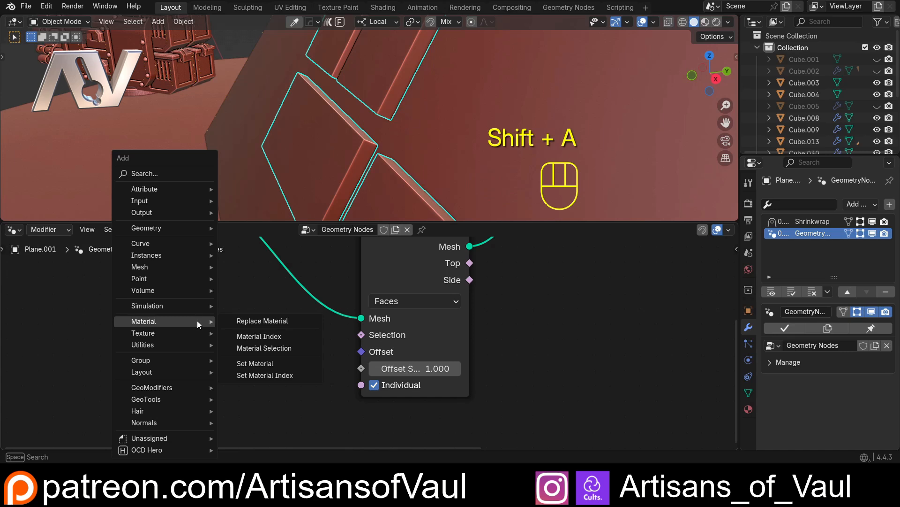
type("ran")
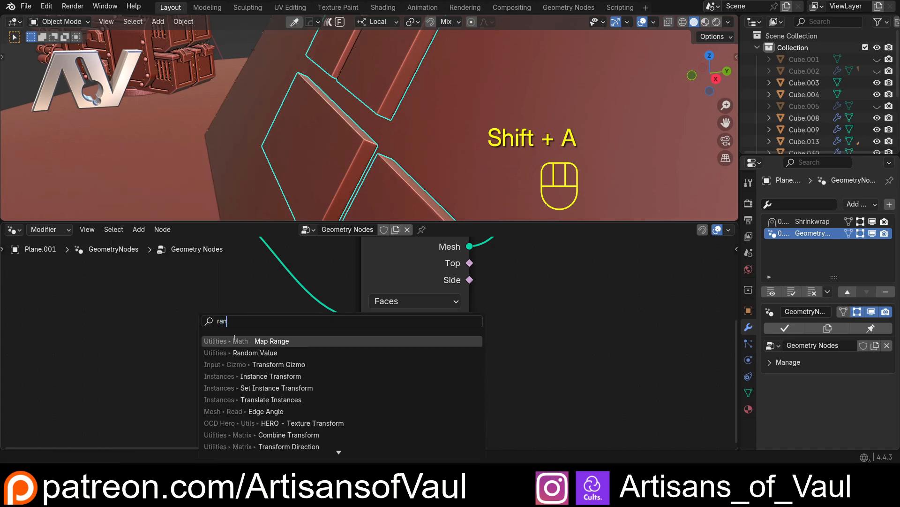
left_click(244, 352)
left_click(197, 363)
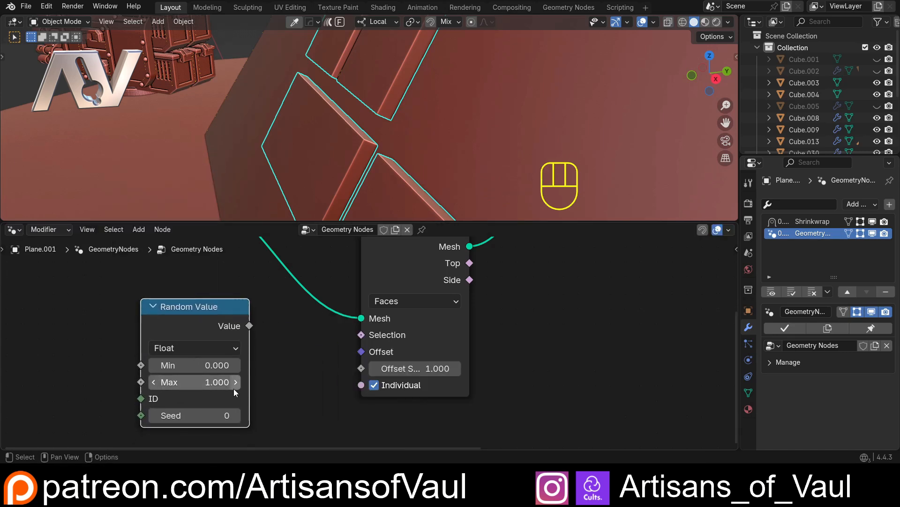
Set the Random Value node's minimum to 0.3 and maximum to 1.3, and connect its value to Extrude Mesh's Offset Scale.
left_click(198, 365)
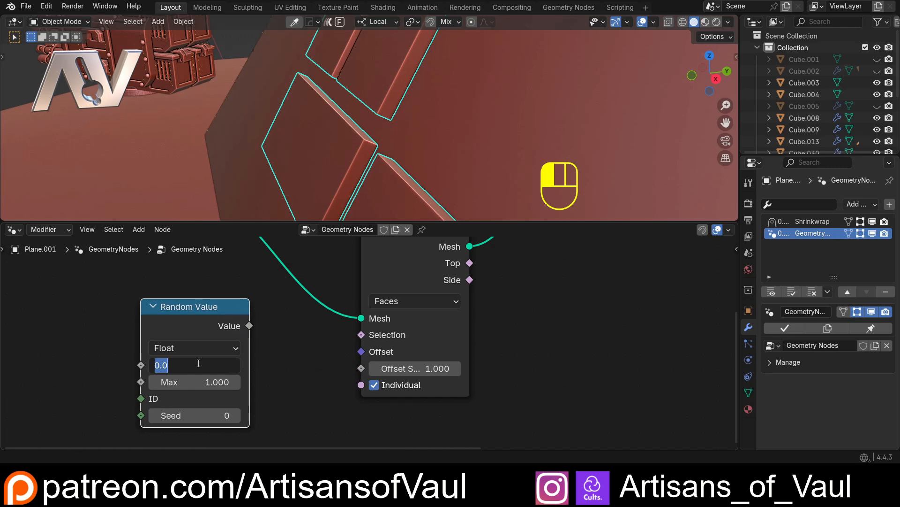
type("0.3")
key("Return")
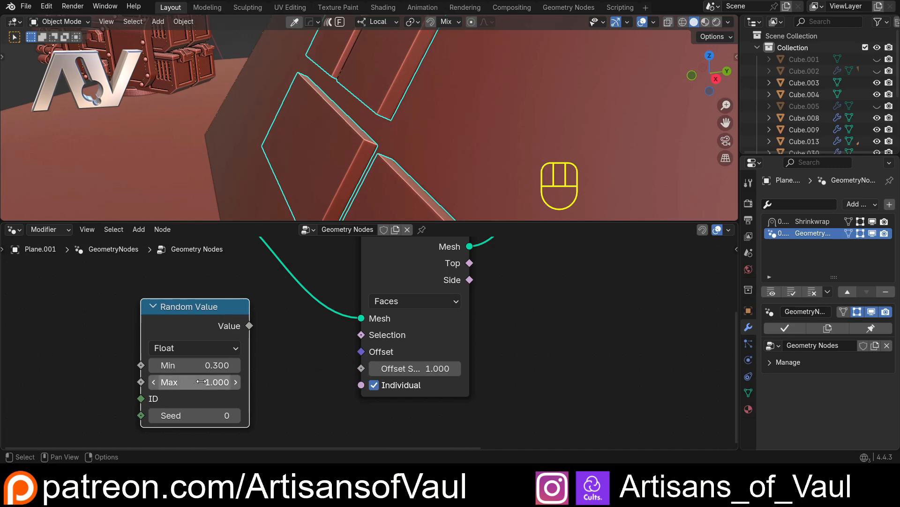
left_click(203, 381)
type("1.")
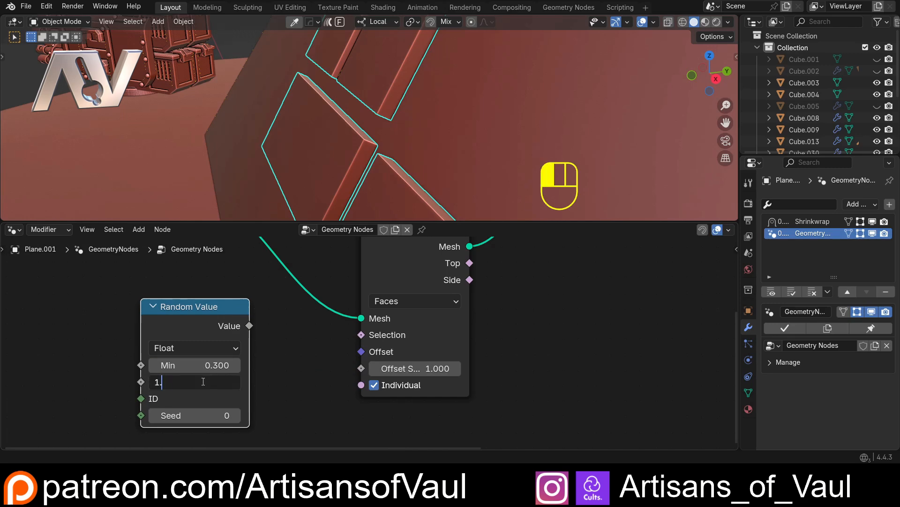
type("3")
key("Return")
left_click_drag(250, 325, 360, 368)
middle_click_drag(413, 197, 331, 216)
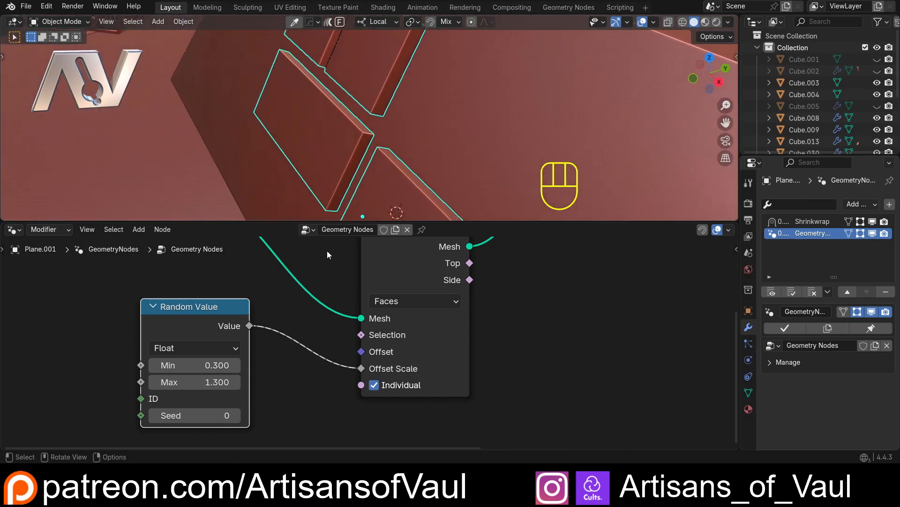
Set the Random Value node's seed to 3 to vary the panel thicknesses.
left_click(237, 417)
scroll(316, 170, "down", 1)
middle_click_drag(300, 151, 486, 169, "shift")
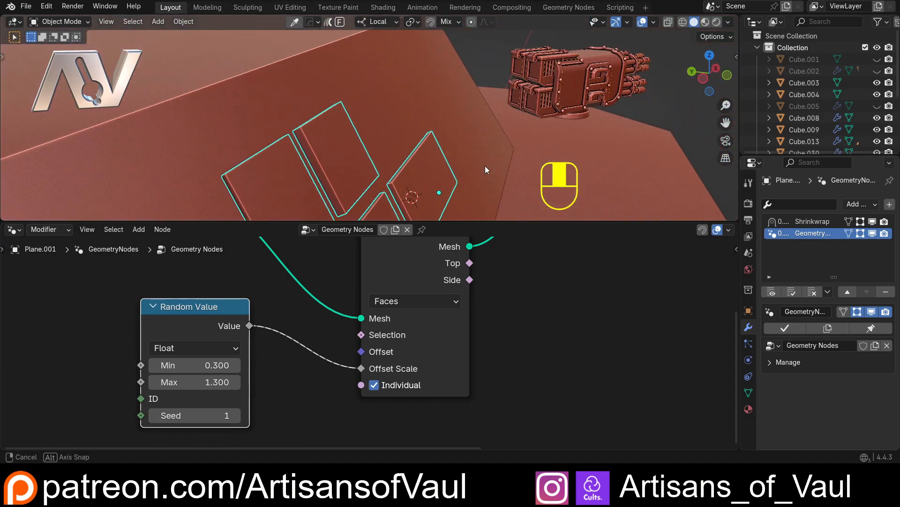
left_click(235, 416)
left_click(234, 415)
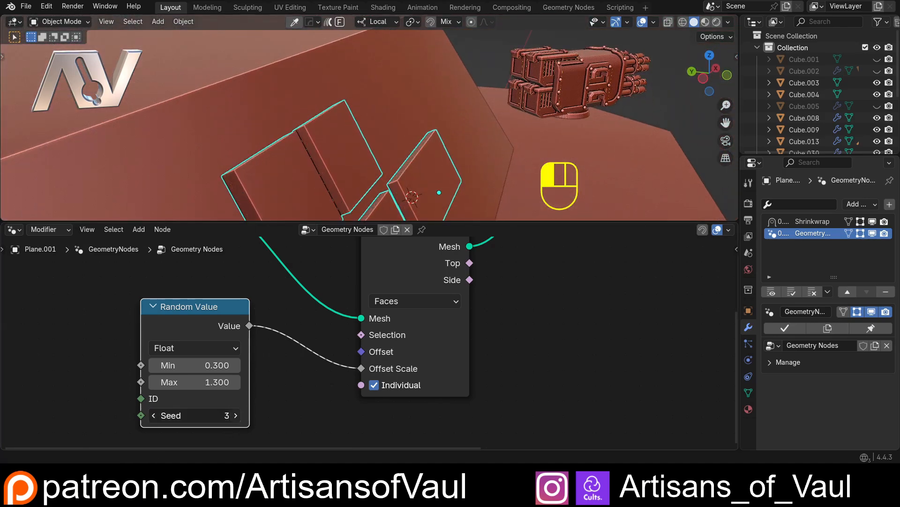
left_click(234, 416)
left_click(154, 415)
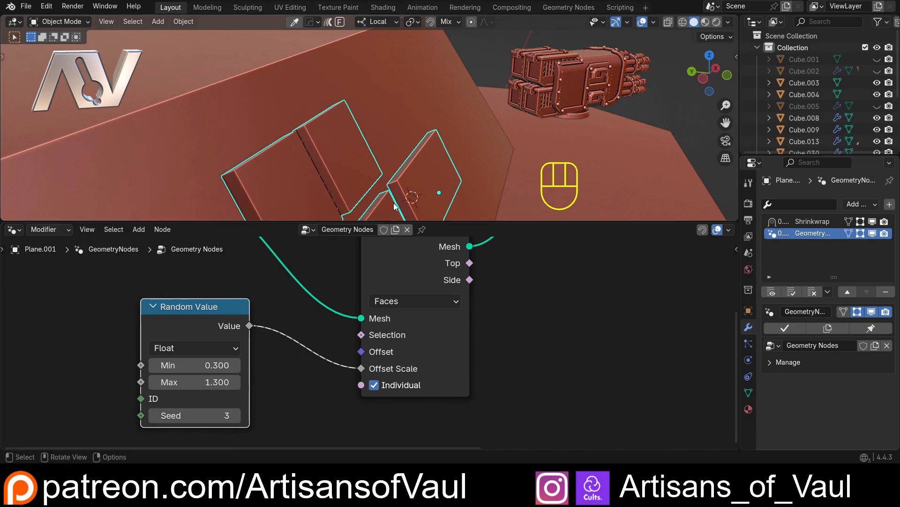
Enlarge the viewport and add one centred crosswise loop cut to the lower right-hand panel in edge editing mode.
left_click_drag(400, 220, 371, 437)
scroll(370, 193, "up", 3)
middle_click_drag(370, 345, 264, 270, "shift")
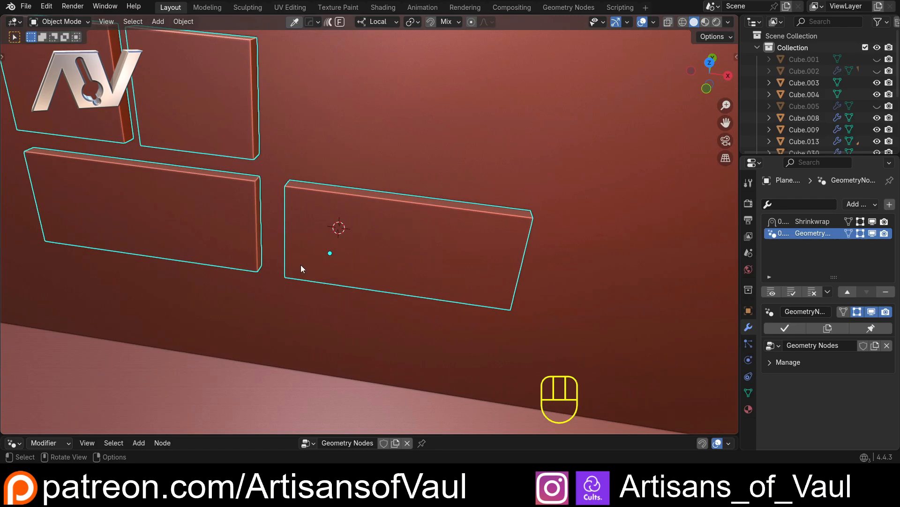
middle_click_drag(300, 269, 321, 237)
key("Tab")
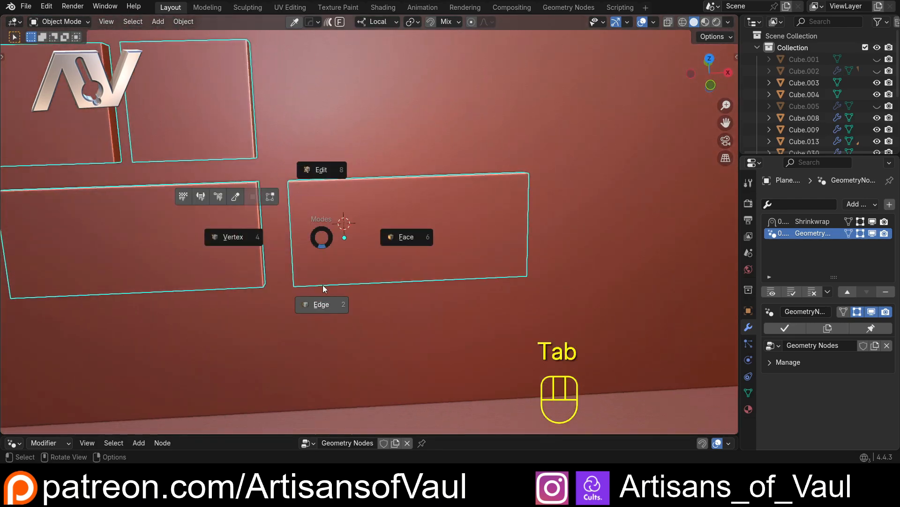
left_click(313, 311)
middle_click_drag(407, 212, 321, 223, "shift")
scroll(365, 205, "up", 1)
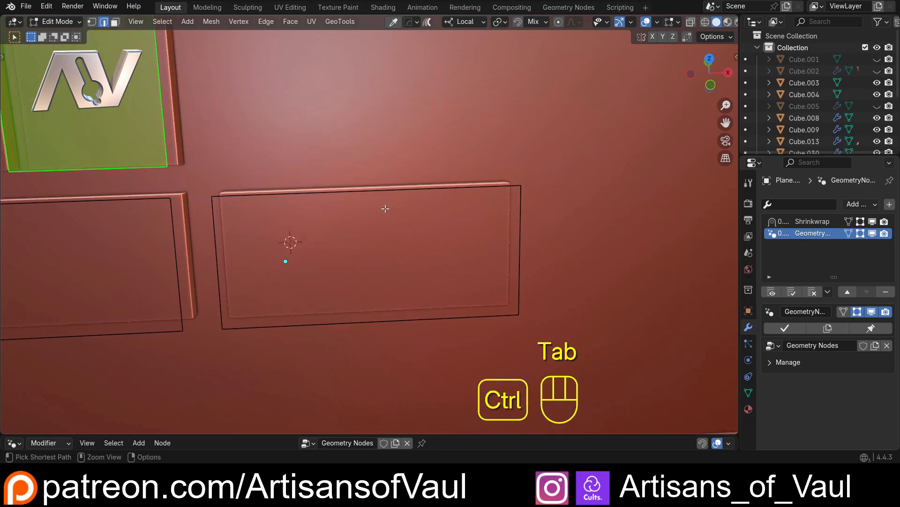
key("ctrl+r")
left_click(374, 234)
key("Escape")
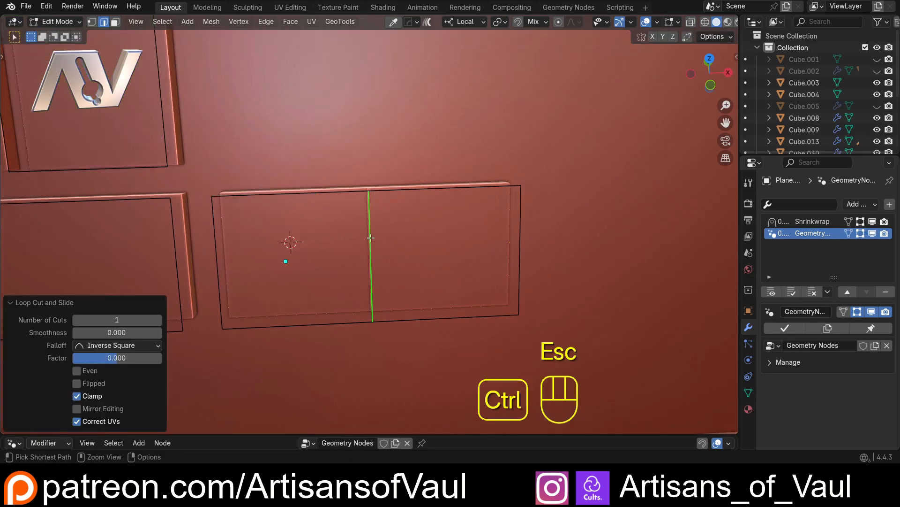
Add two evenly spaced lengthwise loop cuts to the same panel and one centred crosswise cut in its left half.
key("ctrl+r")
left_click(371, 237)
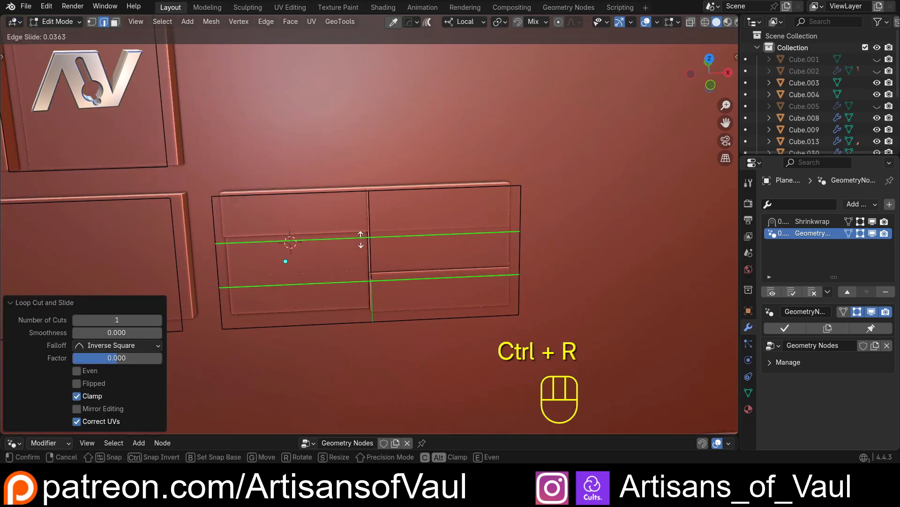
key("Escape")
middle_click_drag(361, 239, 305, 240)
key("ctrl+r")
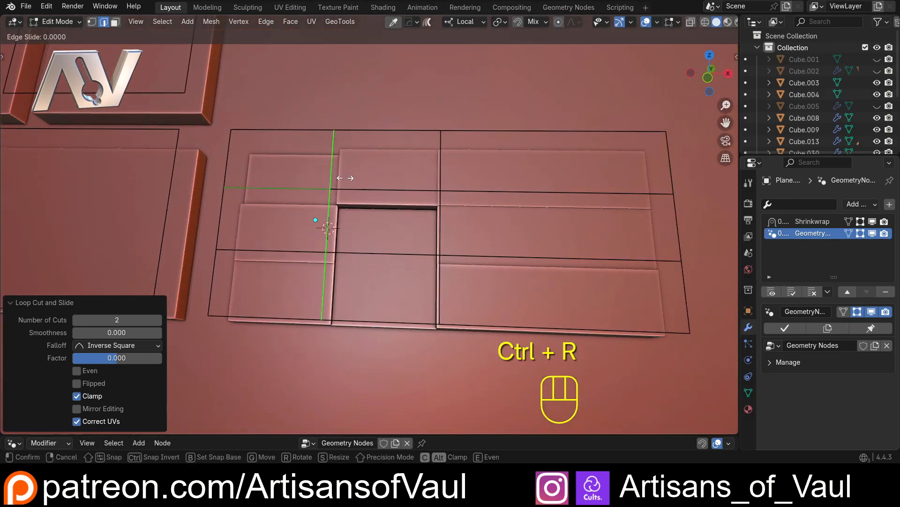
left_click(346, 178)
key("Escape")
Leave edit mode and apply all modifiers on the panels.
middle_click_drag(346, 178, 382, 202)
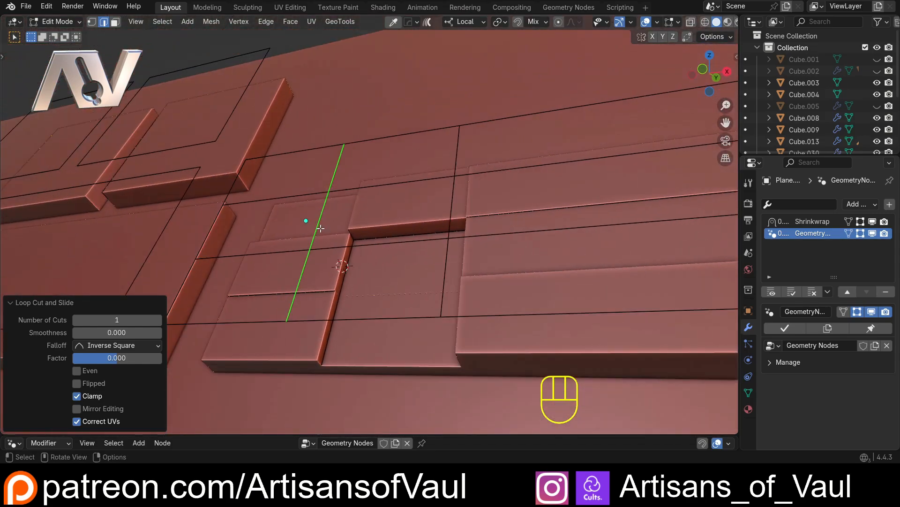
middle_click_drag(321, 228, 435, 256)
middle_click_drag(342, 248, 424, 256, "shift")
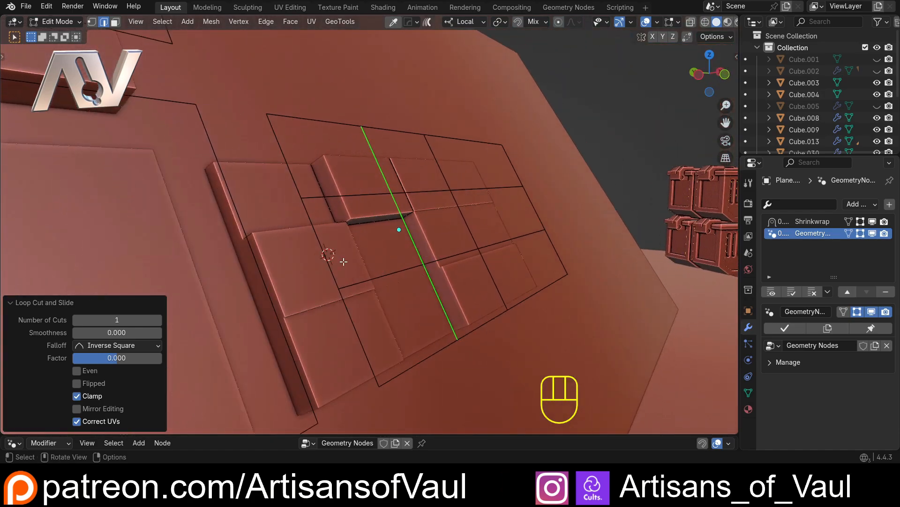
key("Tab")
middle_click_drag(340, 242, 409, 234)
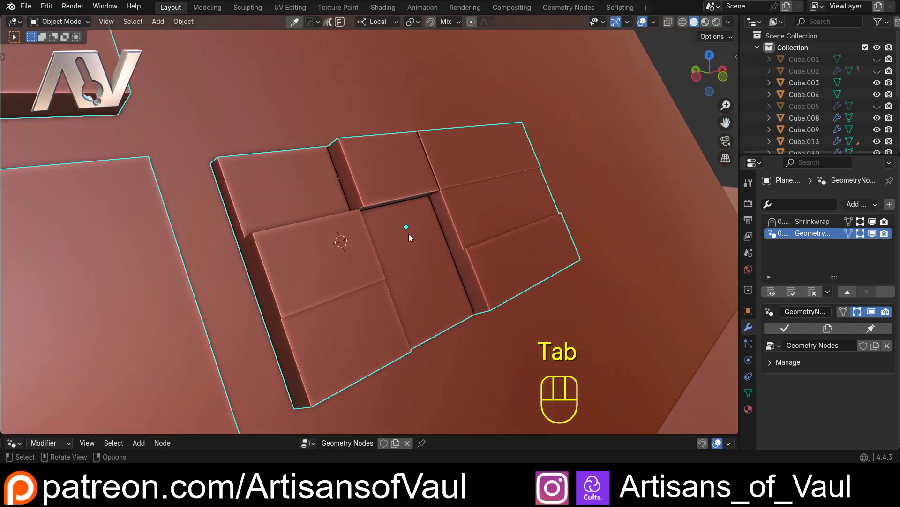
left_click(793, 293)
Switch to face editing and select a side wall between neighbouring blocks in wireframe to examine the interior geometry.
scroll(490, 247, "up", 3)
key("Tab")
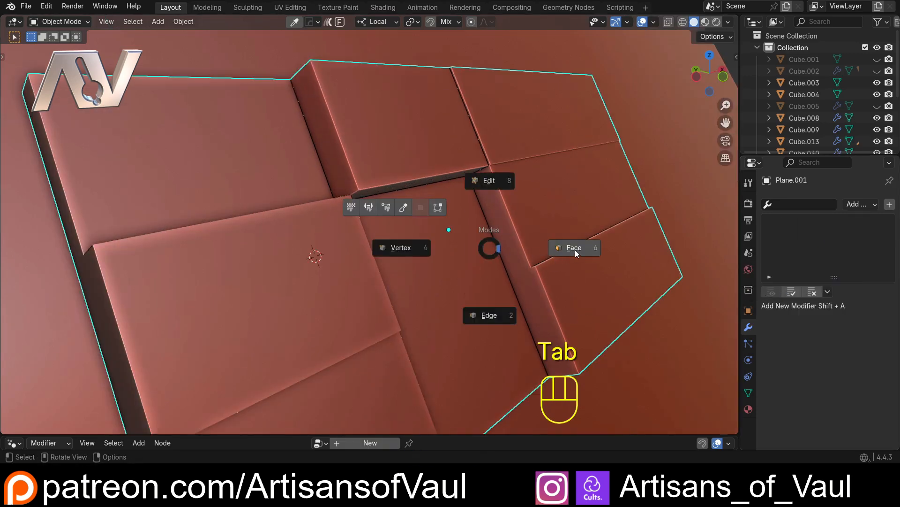
mouse_move(575, 249)
middle_mouse_down("shift")
mouse_move(460, 237)
mouse_move(484, 241)
mouse_move(476, 218)
mouse_move(441, 252)
mouse_move(482, 239)
mouse_move(468, 211)
mouse_move(487, 178)
mouse_move(454, 242)
middle_mouse_up("shift")
left_click(460, 237)
key("shift+z")
key("shift+z")
key("shift+z")
scroll(466, 219, "up", 3)
left_click(436, 159)
middle_click_drag(432, 166, 465, 167)
Examine the shared side walls where adjacent blocks meet by selecting them and alternating between wireframe and solid shading.
key("shift+z")
key("shift+z")
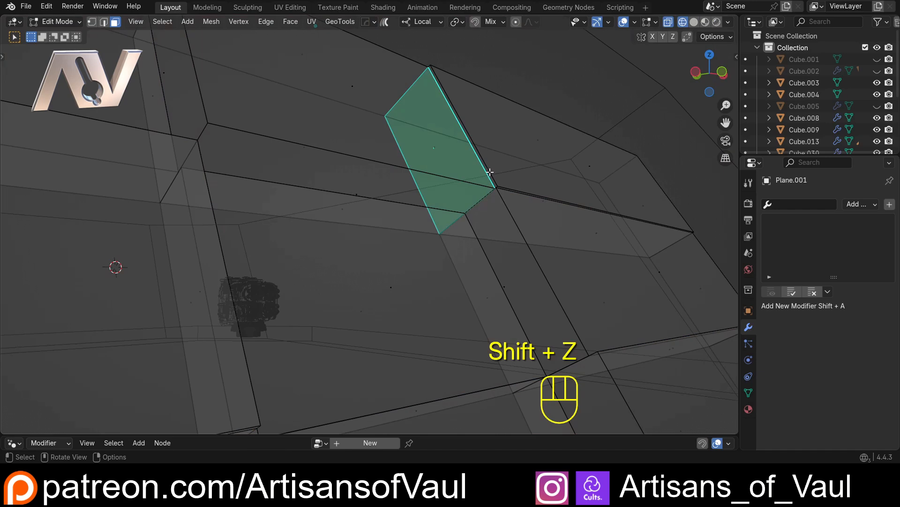
left_click(490, 172)
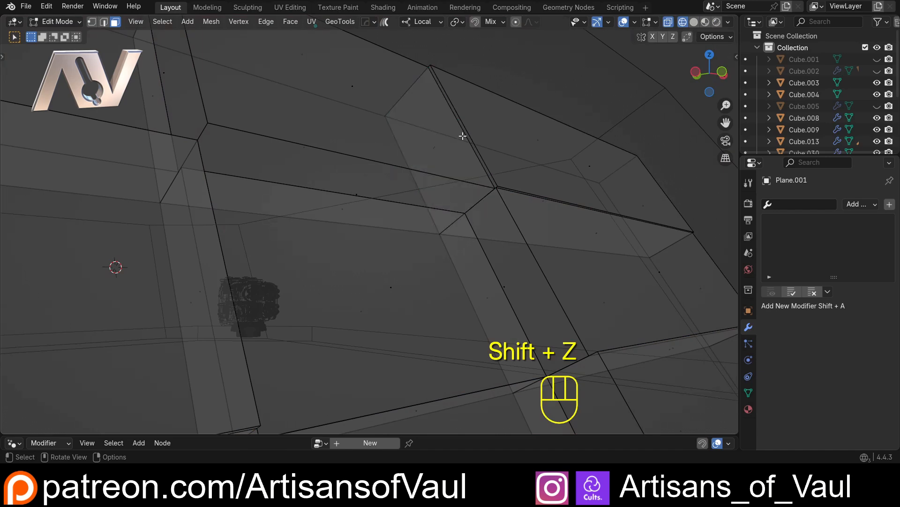
left_click(439, 147)
key("shift+z")
mouse_move(494, 186)
middle_mouse_down("shift")
mouse_move(412, 275)
mouse_move(315, 313)
mouse_move(301, 302)
mouse_move(386, 252)
mouse_move(390, 234)
middle_mouse_up("shift")
scroll(438, 257, "up", 3)
key("shift+z")
scroll(438, 257, "down", 4)
key("shift+z")
scroll(389, 233, "down", 3)
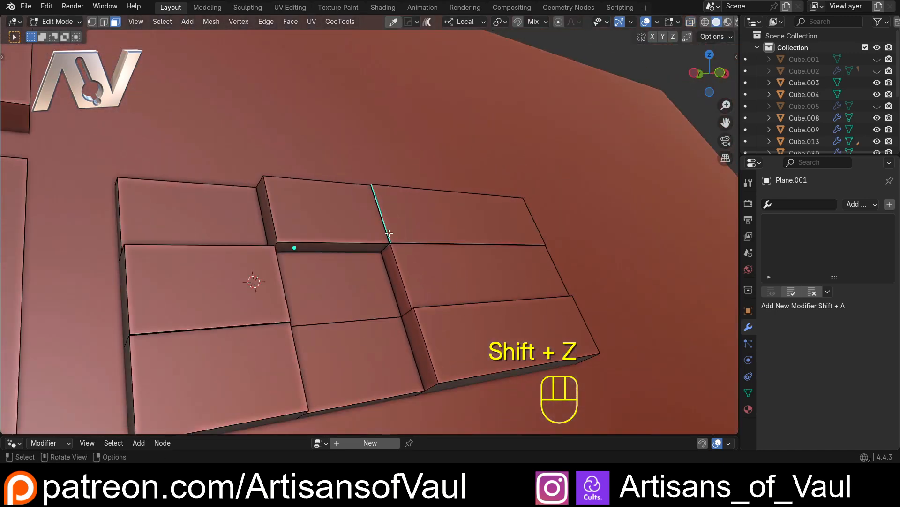
Leave edit mode and examine the stepped blocks around the recessed middle section.
key("Tab")
scroll(354, 223, "up", 2)
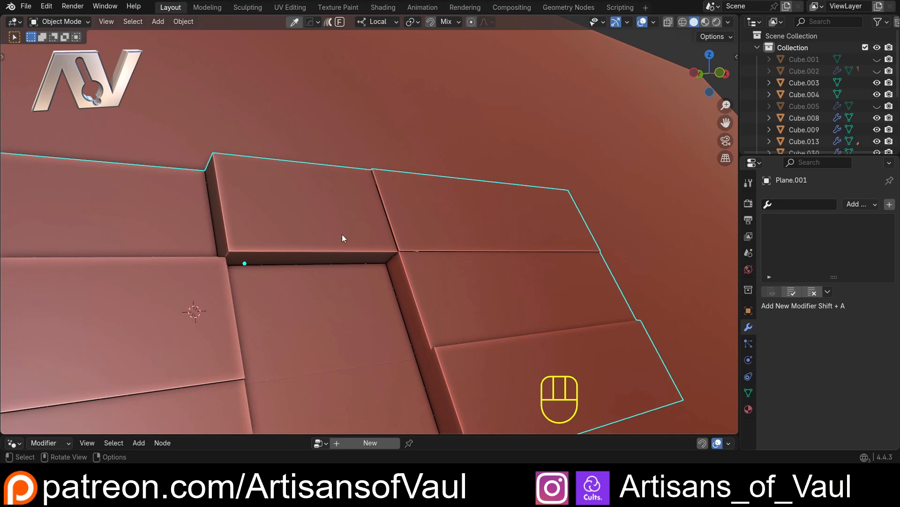
middle_click_drag(342, 238, 436, 170)
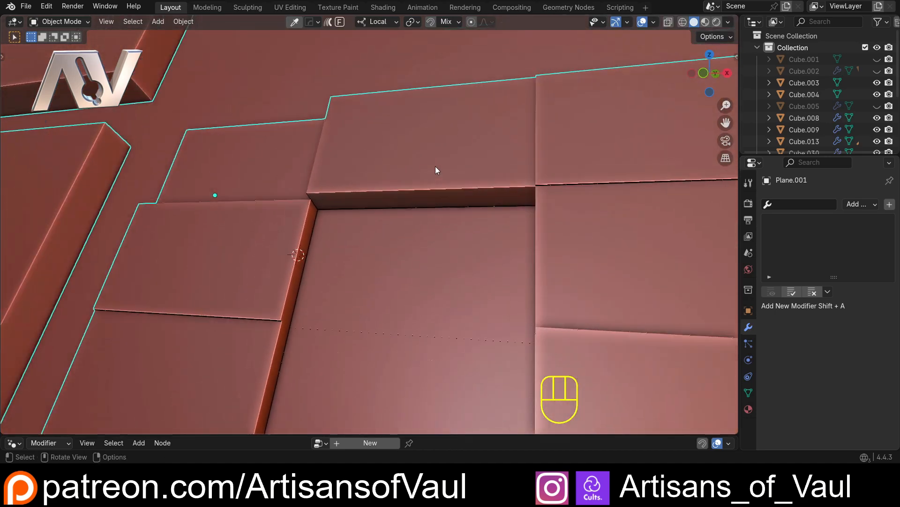
scroll(435, 166, "down", 2)
middle_click_drag(323, 202, 347, 191, "shift")
scroll(346, 190, "up", 2)
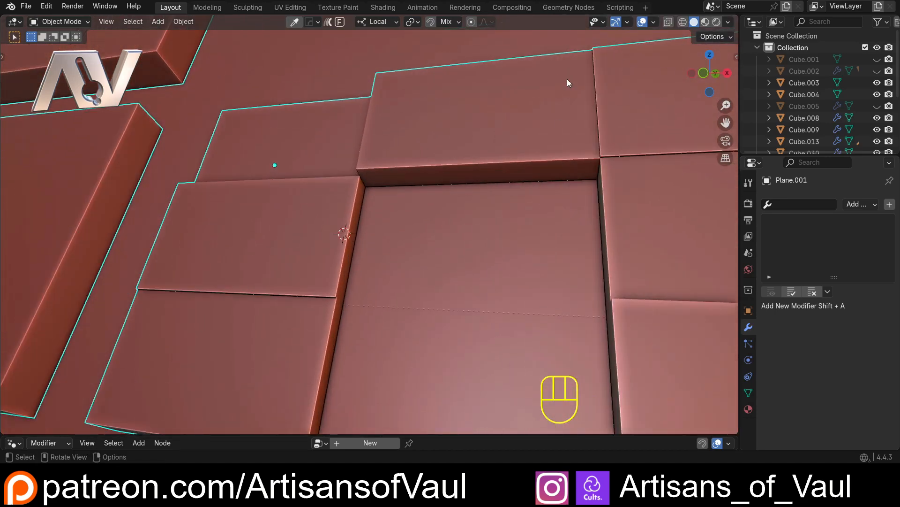
Select the whole panel mesh, enable Split Edges & Faces for Auto Merge, and confirm a zero-distance move to trigger the merge.
key("Tab")
key("a")
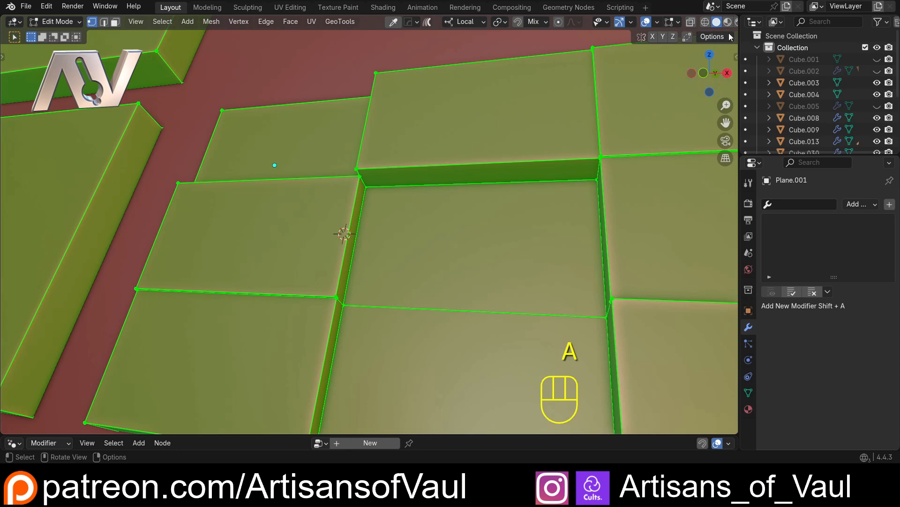
left_click(714, 37)
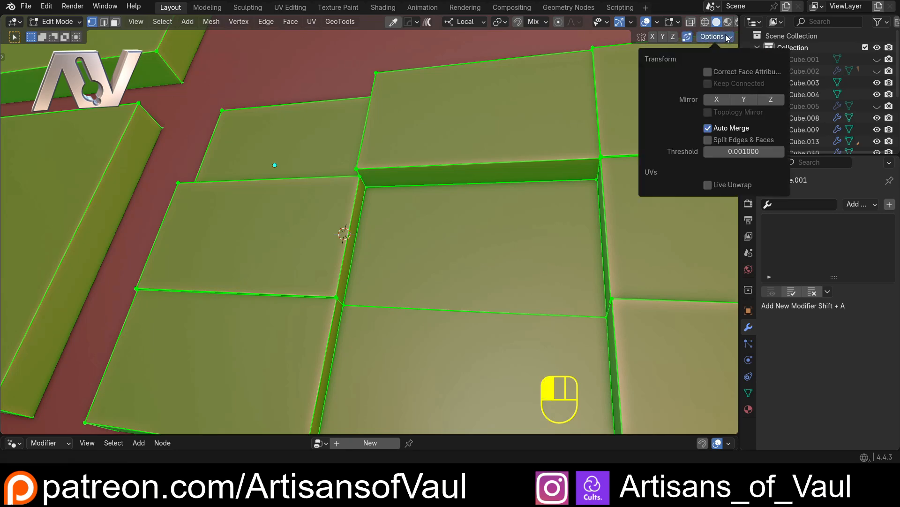
left_click(711, 141)
scroll(514, 188, "down", 1)
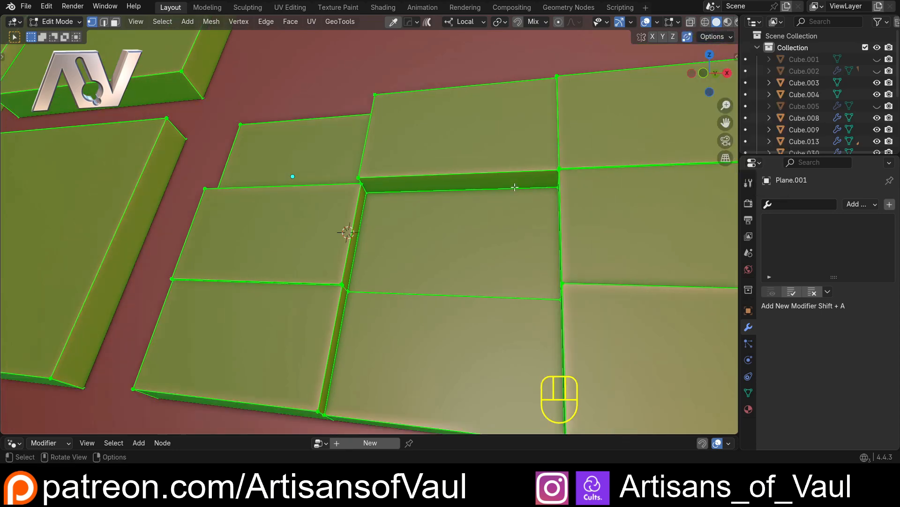
key("g")
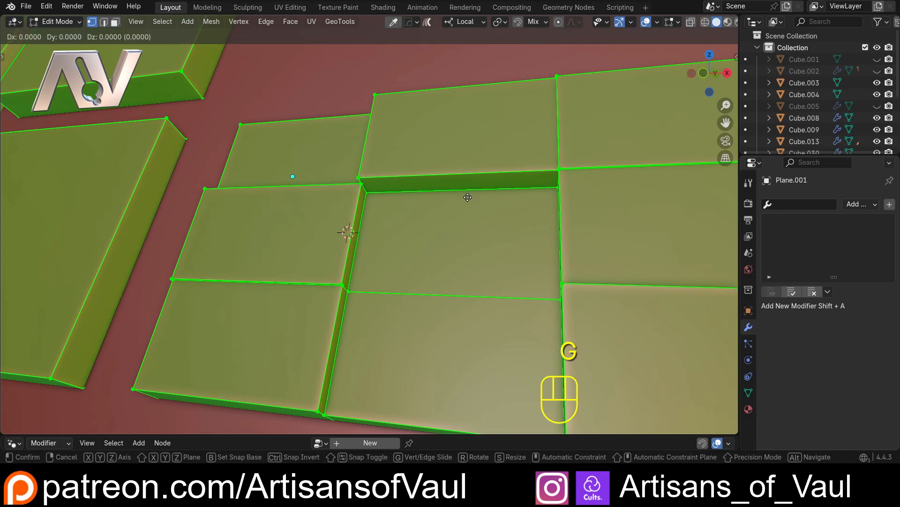
key("Return")
Test-move the corner vertex beside the recess to check how the neighbouring blocks are joined, cancelling each move.
scroll(516, 141, "up", 3)
middle_click_drag(418, 167, 354, 172)
scroll(395, 143, "up", 2)
left_click(398, 123)
key("g")
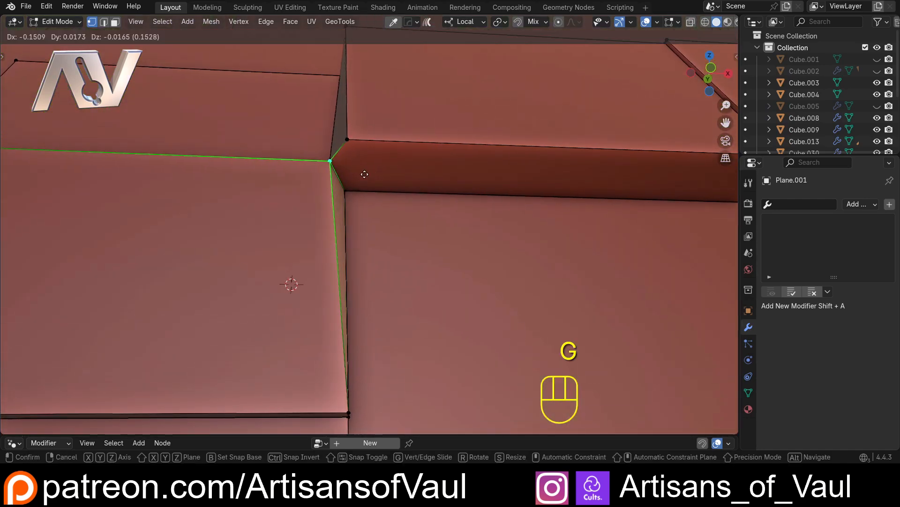
key("Escape")
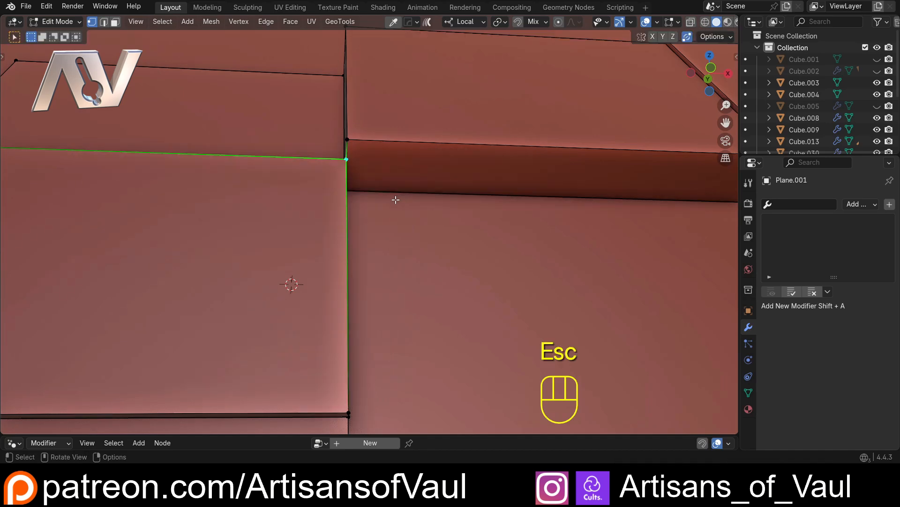
mouse_move(394, 197)
middle_mouse_down()
mouse_move(444, 225)
mouse_move(395, 202)
middle_mouse_up()
key("g")
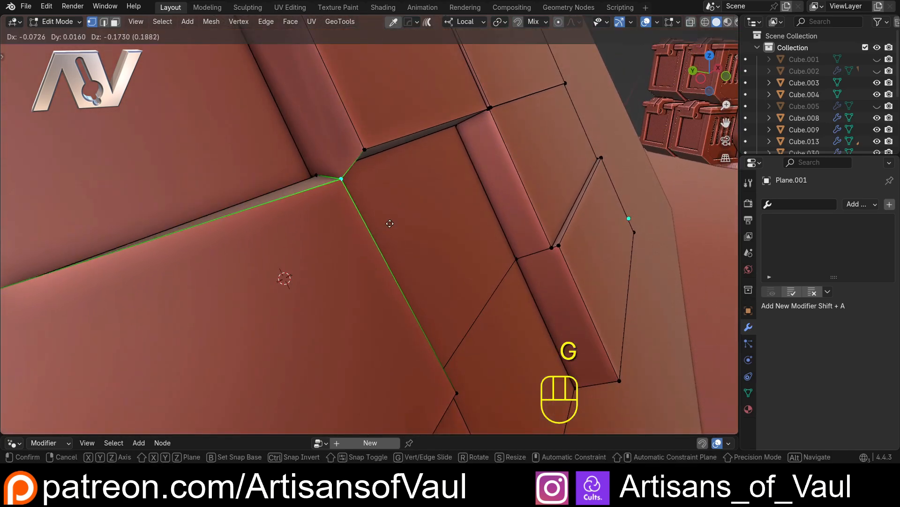
key("Escape")
Switch to face selection, inspect a side wall between blocks in wireframe, return to solid shading, and leave edit mode.
middle_click_drag(337, 200, 352, 219)
key("Tab")
left_click(414, 162)
left_click(296, 131)
key("shift+z")
scroll(352, 219, "up", 2)
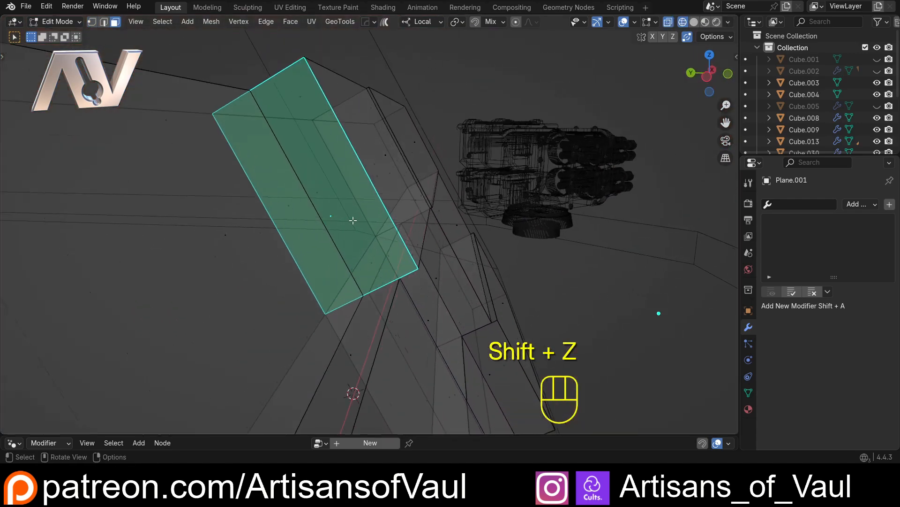
key("shift+z")
scroll(336, 187, "down", 3)
middle_click_drag(401, 203, 287, 166)
scroll(510, 202, "down", 1)
middle_click_drag(510, 201, 354, 186, "shift")
middle_click_drag(331, 223, 410, 218, "shift")
key("Tab")
Examine the cluster of stepped blocks and its seams from several angles.
scroll(326, 157, "down", 2)
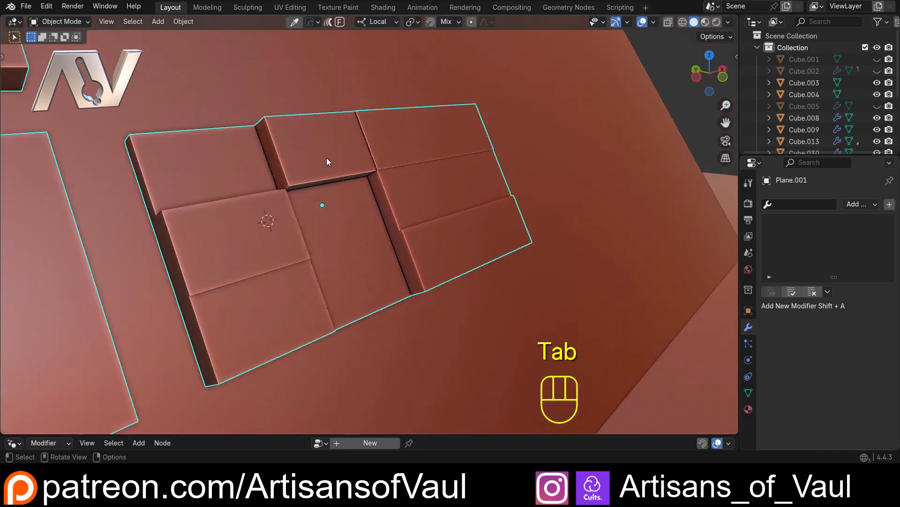
middle_click_drag(326, 158, 418, 179, "shift")
scroll(417, 179, "down", 1)
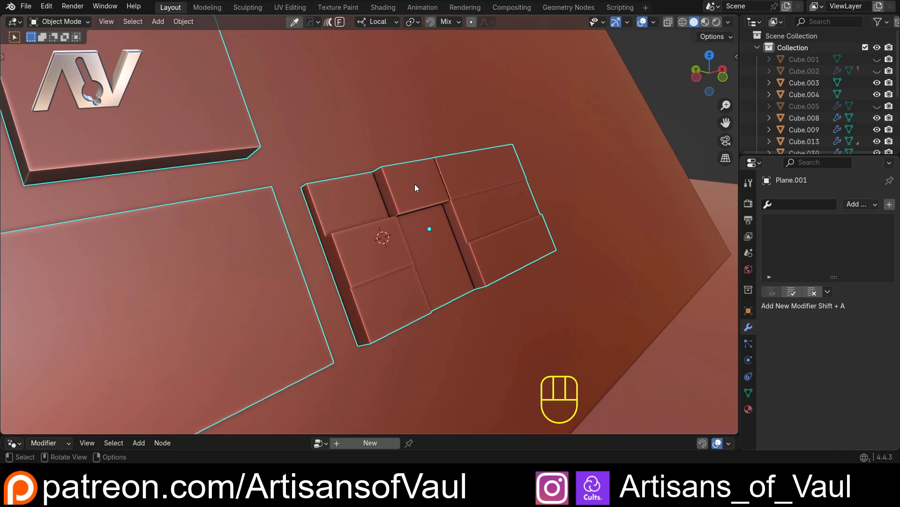
scroll(412, 184, "down", 1)
scroll(411, 185, "up", 3)
middle_click_drag(411, 184, 341, 199)
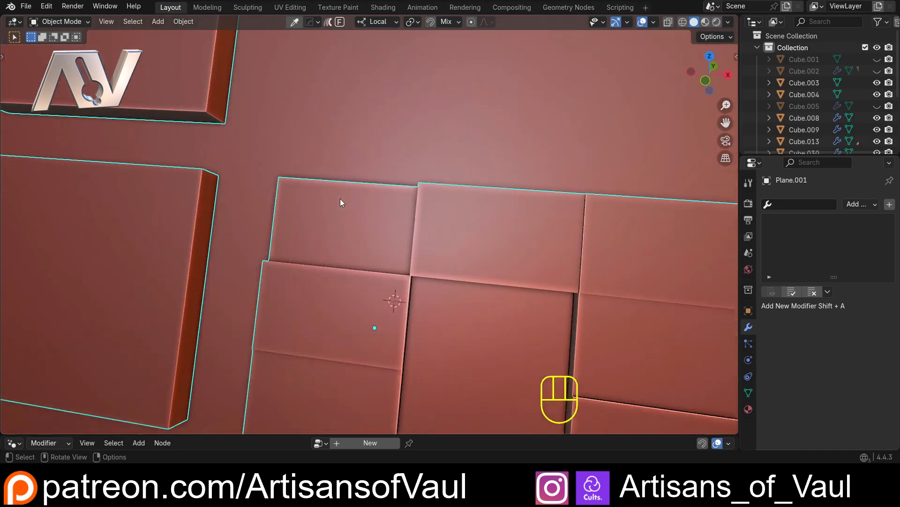
scroll(340, 201, "down", 3)
middle_click_drag(249, 216, 382, 242)
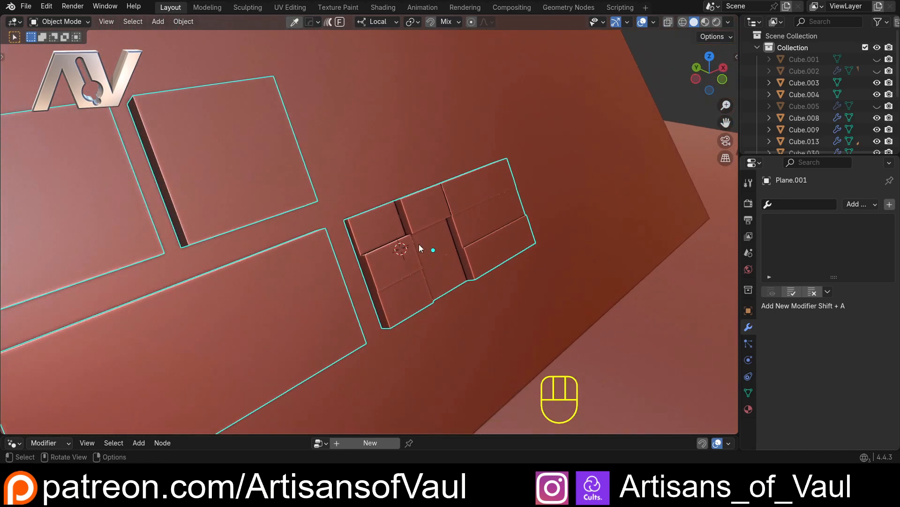
scroll(418, 247, "up", 2)
Undo the changes back to the plain rectangular panel with its live Shrinkwrap and Geometry Nodes modifiers.
key("ctrl+z")
key("ctrl+z")
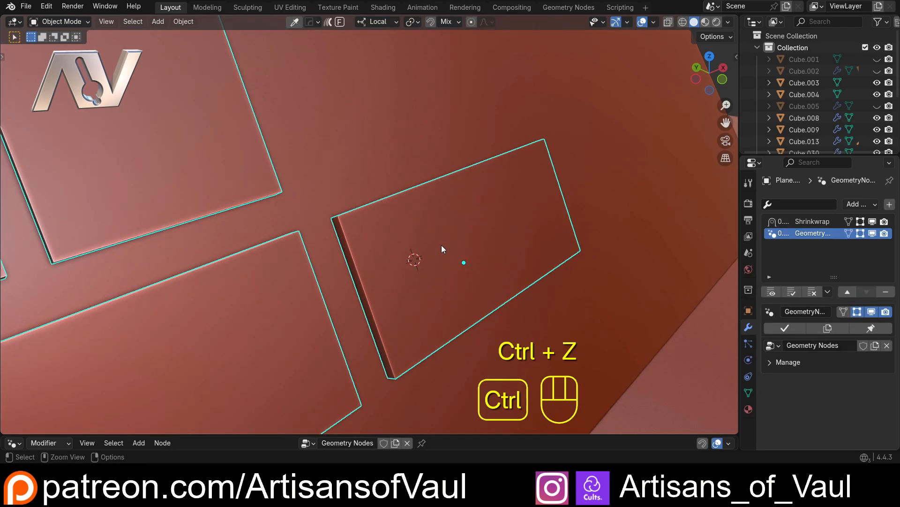
key("ctrl+shift+z")
Add one centred vertical loop cut to the rectangular panel in edit mode.
key("Tab")
left_click(487, 306)
middle_click_drag(487, 281, 437, 249)
middle_click_drag(436, 249, 338, 141, "shift")
scroll(352, 136, "down", 2)
key("ctrl+r")
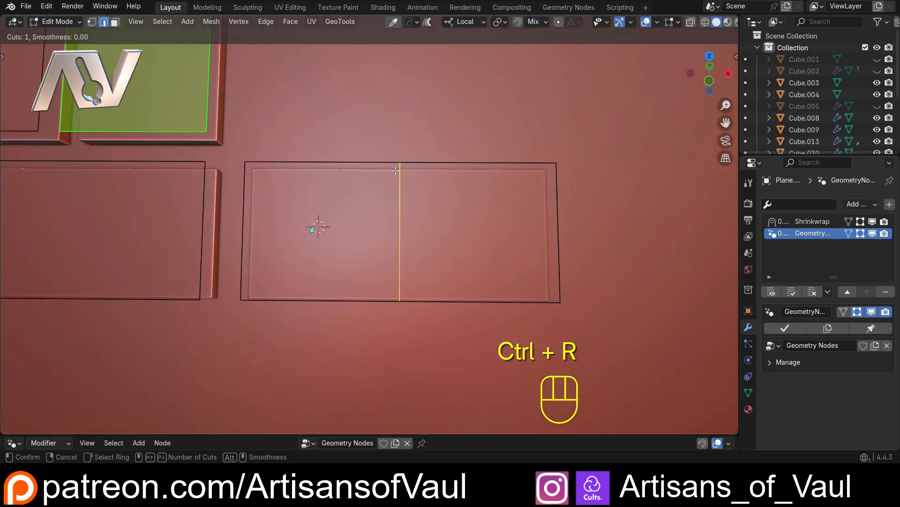
left_click(398, 168)
key("Escape")
Extrude the upper edge of the panel's right half by about 5.25 along local Y.
middle_click_drag(398, 169, 425, 185)
key("Tab")
left_click(348, 192)
middle_click_drag(348, 193, 326, 153)
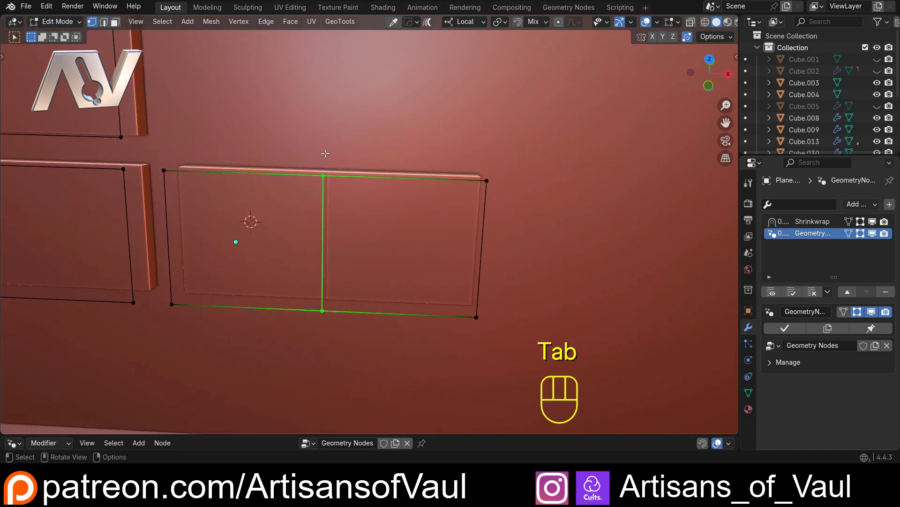
middle_click_drag(534, 212, 441, 247, "shift")
key("e")
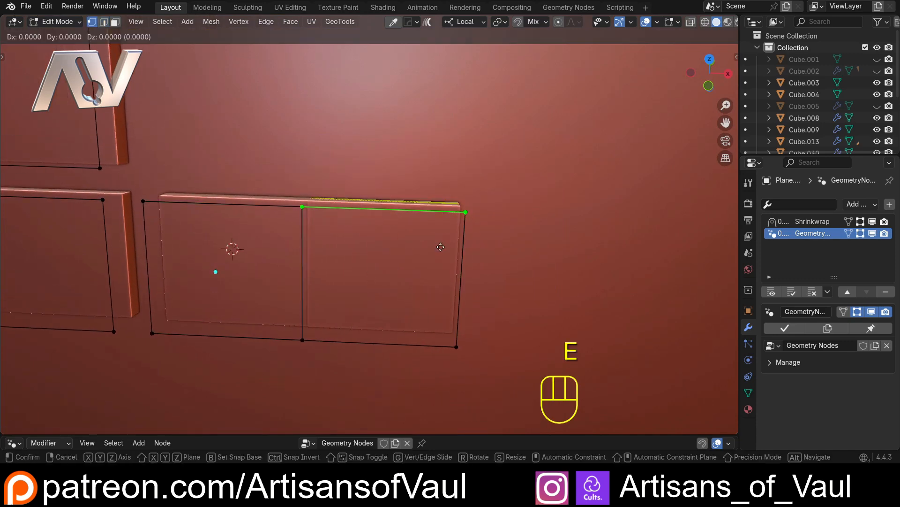
key("y")
left_click(461, 143)
middle_click_drag(461, 143, 417, 174)
middle_click_drag(385, 250, 341, 245)
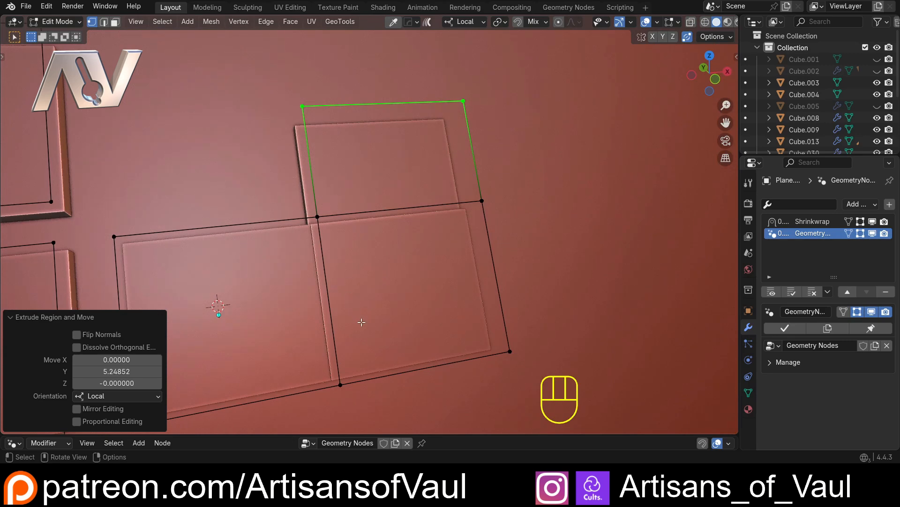
Delete the two inner edges and fill the remaining outline as a single L-shaped face.
key("Tab")
left_click(372, 404)
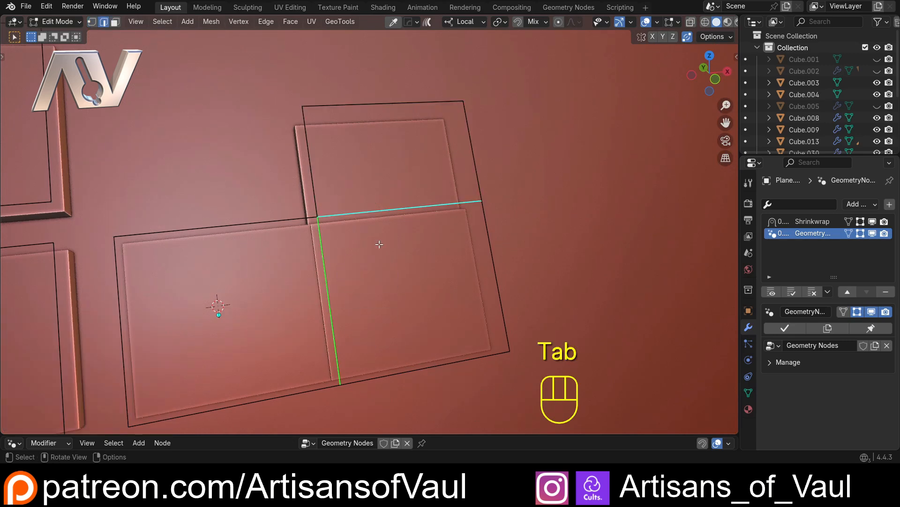
key("x")
left_click(349, 244)
left_click(331, 250)
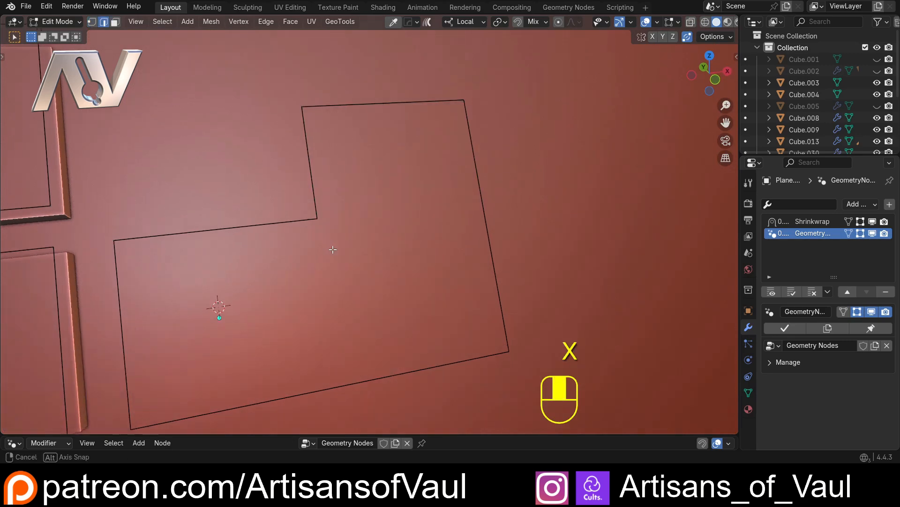
key("l")
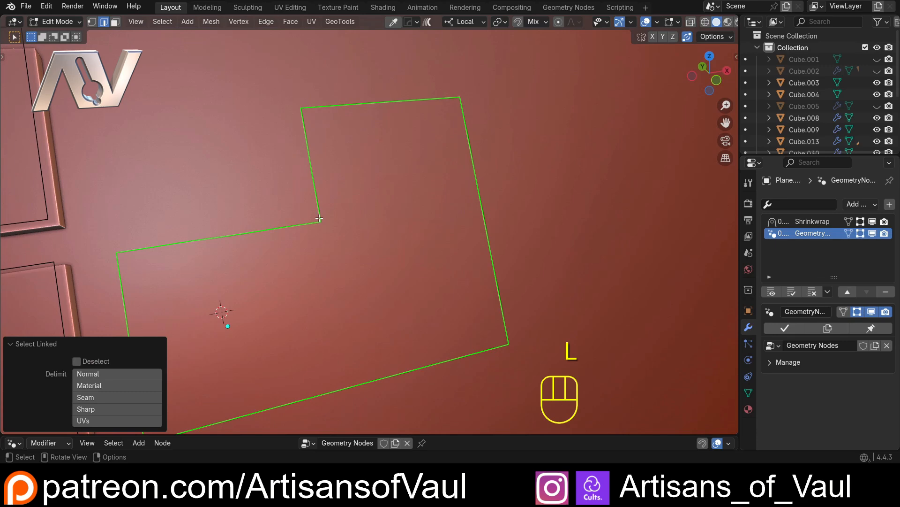
key("f")
scroll(321, 218, "down", 3)
middle_click_drag(323, 217, 280, 246)
key("Tab")
key("Tab")
middle_click_drag(332, 281, 316, 223, "shift")
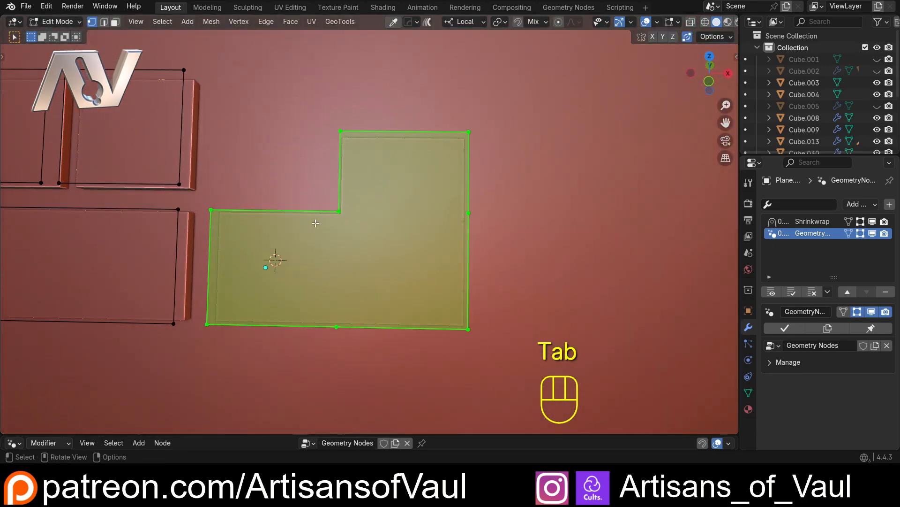
scroll(315, 223, "up", 2)
Undo the edge deletion and fill, restoring the extruded panel with its separate faces.
key("ctrl+z")
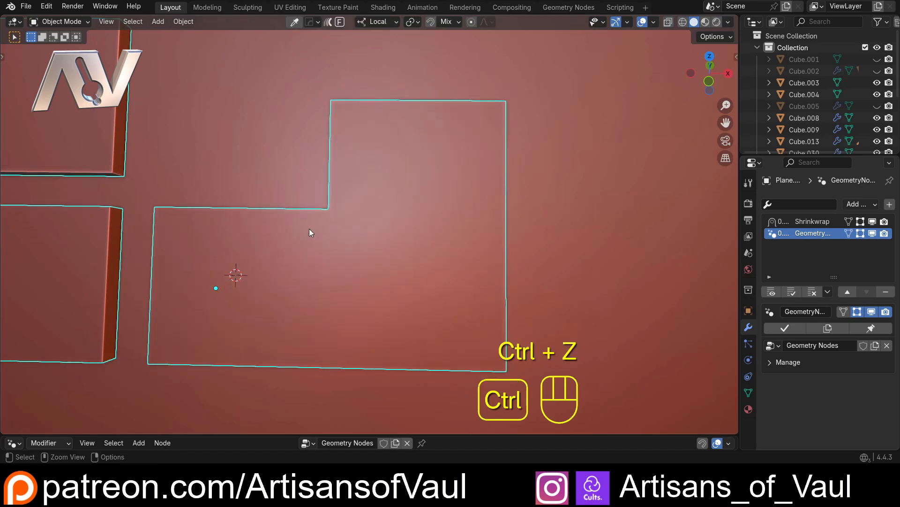
key("ctrl+z")
key("ctrl+z")
key("ctrl+z")
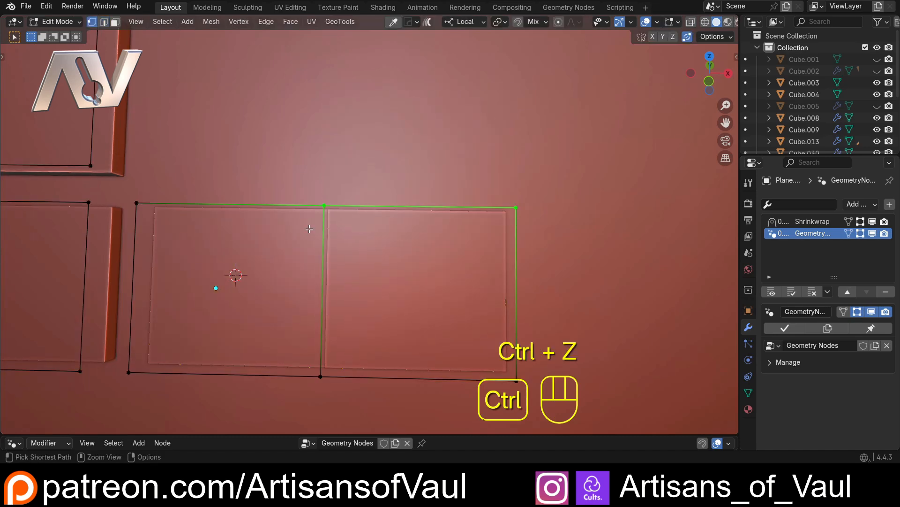
key("ctrl+shift+z")
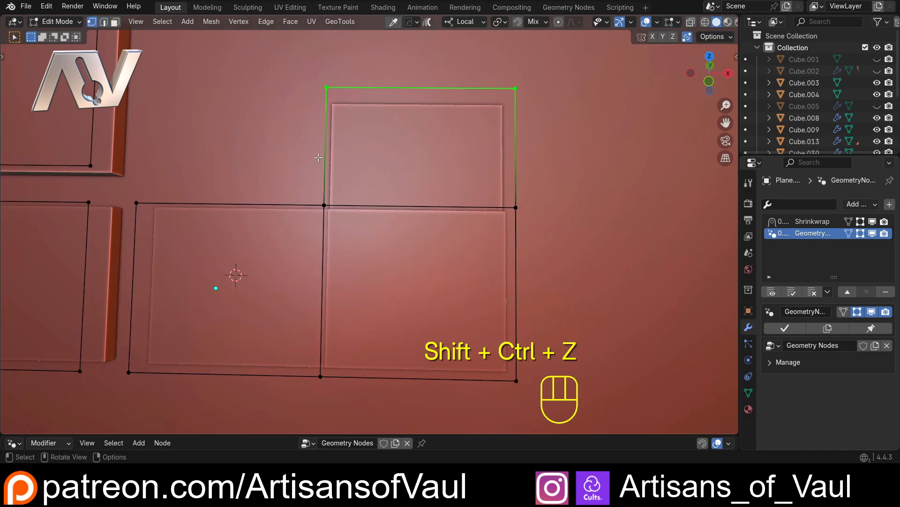
Select all three faces of the extruded panel and merge them into a single L-shaped face.
scroll(201, 128, "down", 2)
left_click_drag(412, 297, 469, 331)
scroll(418, 259, "up", 2)
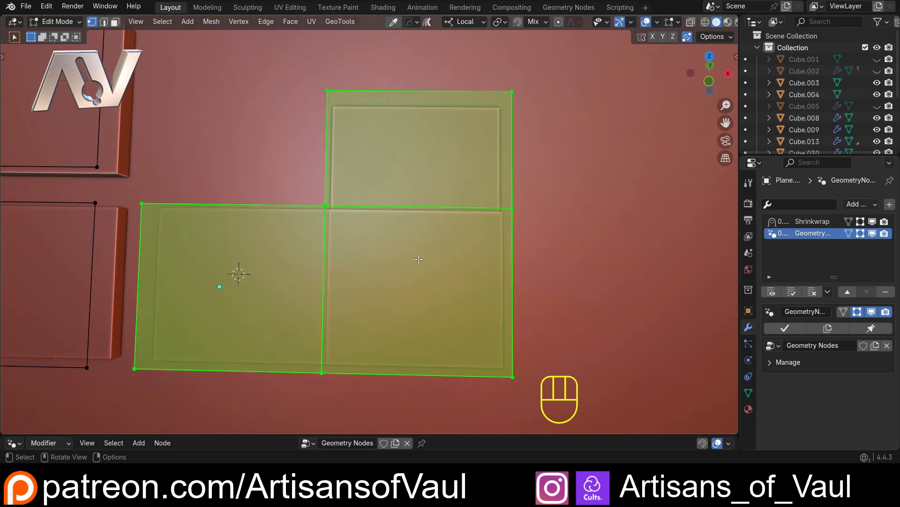
middle_click_drag(419, 259, 400, 299)
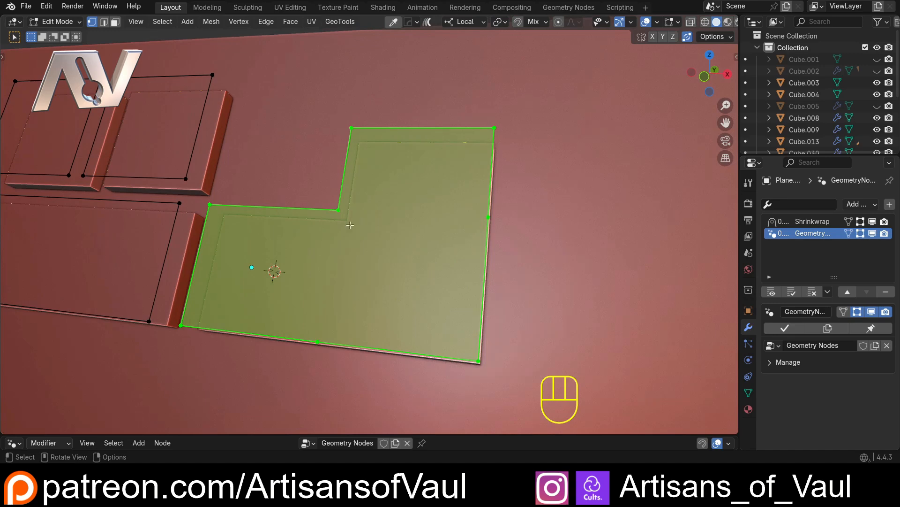
Extrude the short upper-right edge of the L-shaped panel by about 8.53 along local X.
middle_click_drag(431, 218, 412, 197)
left_click_drag(400, 90, 488, 198)
middle_click_drag(488, 196, 425, 192, "shift")
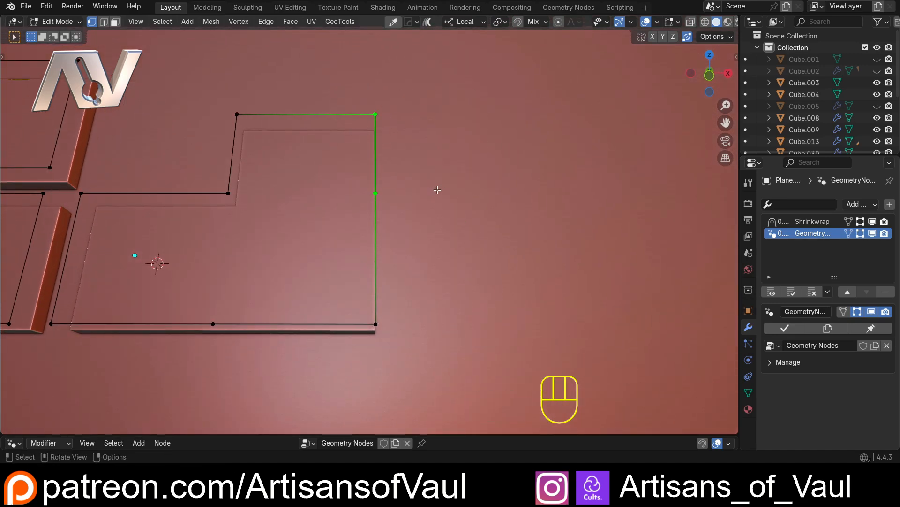
key("e")
key("x")
left_click(550, 194)
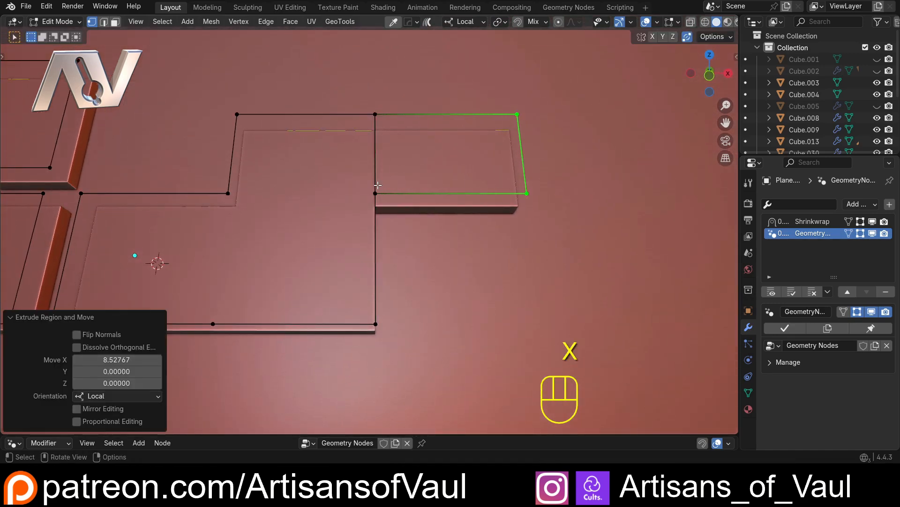
Select the whole linked panel, fill it into one stepped face, and leave edit mode.
left_click_drag(178, 89, 463, 358)
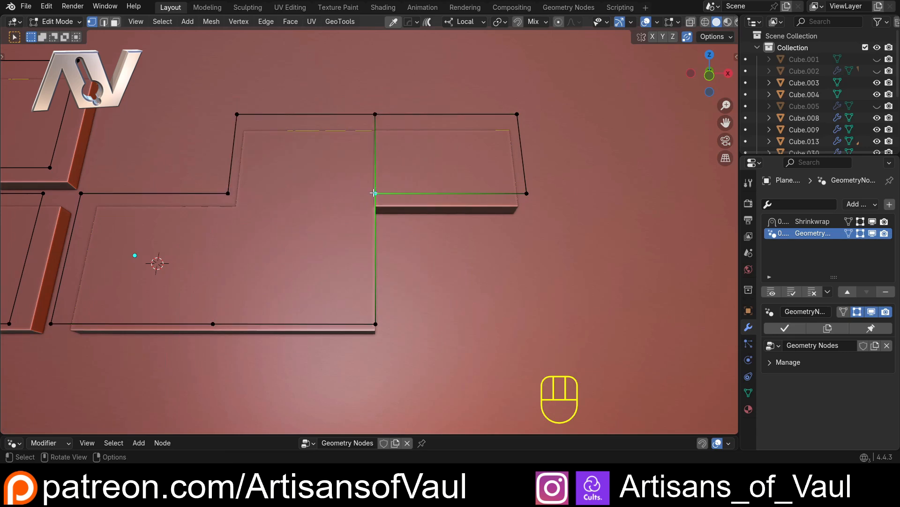
key("l")
key("f")
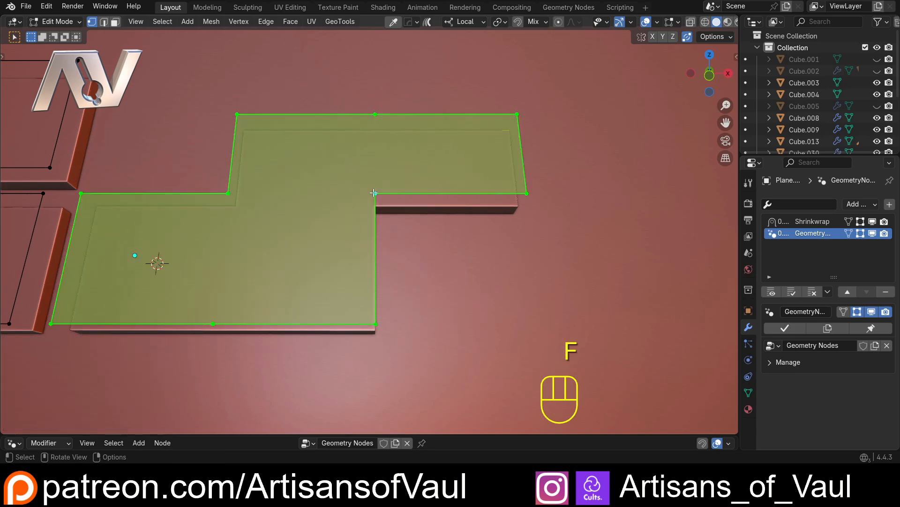
scroll(263, 255, "down", 2)
middle_click_drag(261, 252, 402, 235, "shift")
key("Tab")
scroll(370, 173, "down", 2)
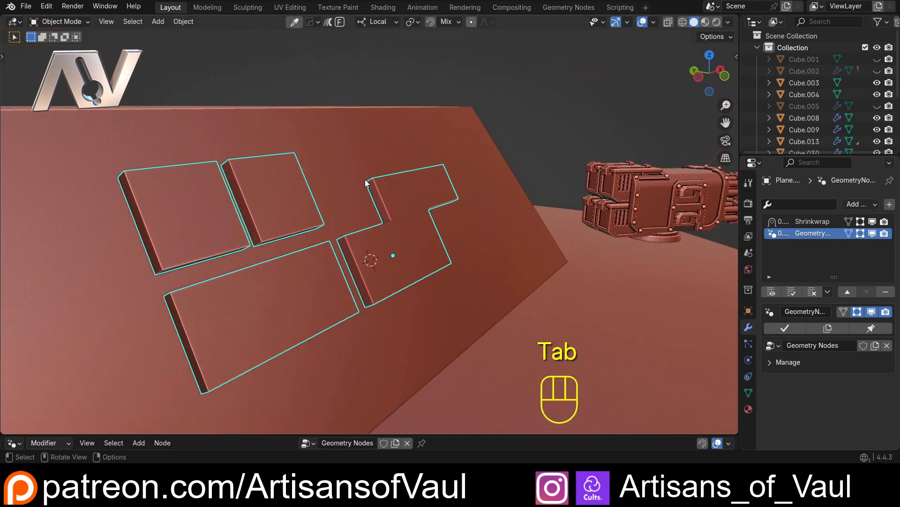
Enlarge the node editor and set the random value node's Seed to 5 to vary the panel thicknesses.
middle_click_drag(366, 184, 412, 186, "shift")
middle_click_drag(379, 192, 379, 221)
left_click_drag(371, 435, 371, 304)
scroll(243, 408, "down", 1)
middle_click_drag(273, 430, 289, 346, "shift")
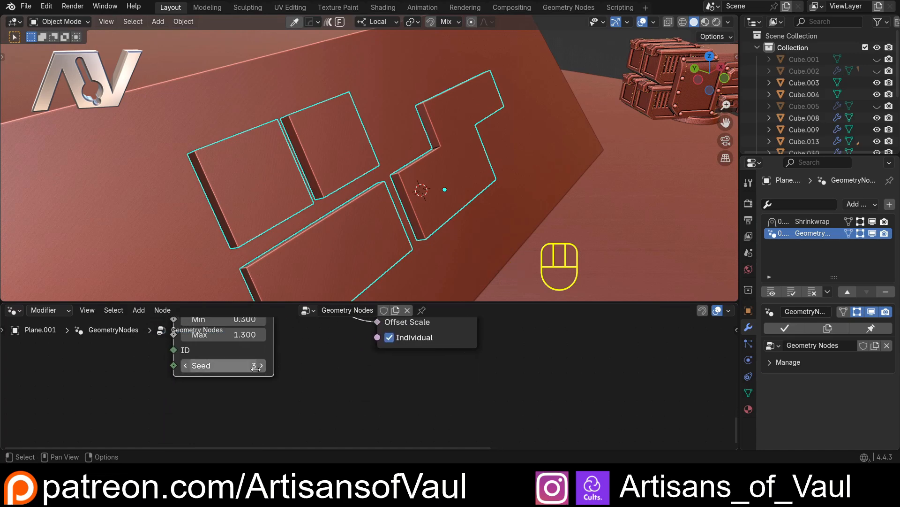
left_click(263, 368)
left_click(262, 367)
scroll(553, 204, "down", 2)
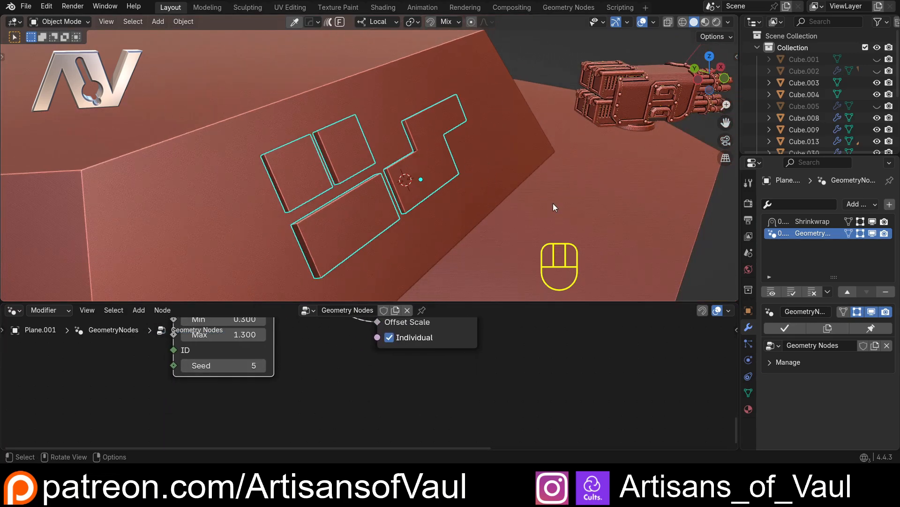
Duplicate the stepped panel's lower-right inner corner vertices, offset about 1.49 in X and -2.36 in Y, and fill them as a triangular panel.
left_click(465, 165)
left_click(440, 163)
middle_click_drag(525, 154, 377, 144)
key("Tab")
left_click(260, 142)
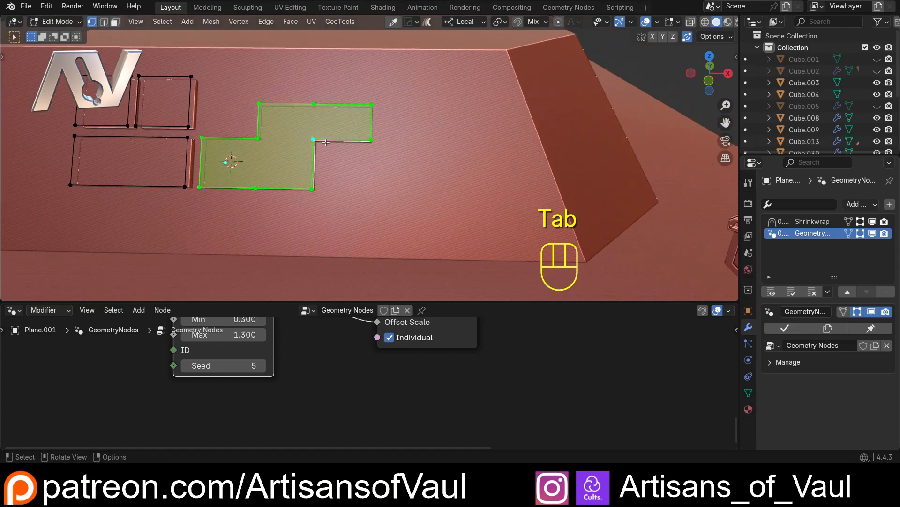
left_click_drag(394, 211, 394, 211)
left_click(710, 84)
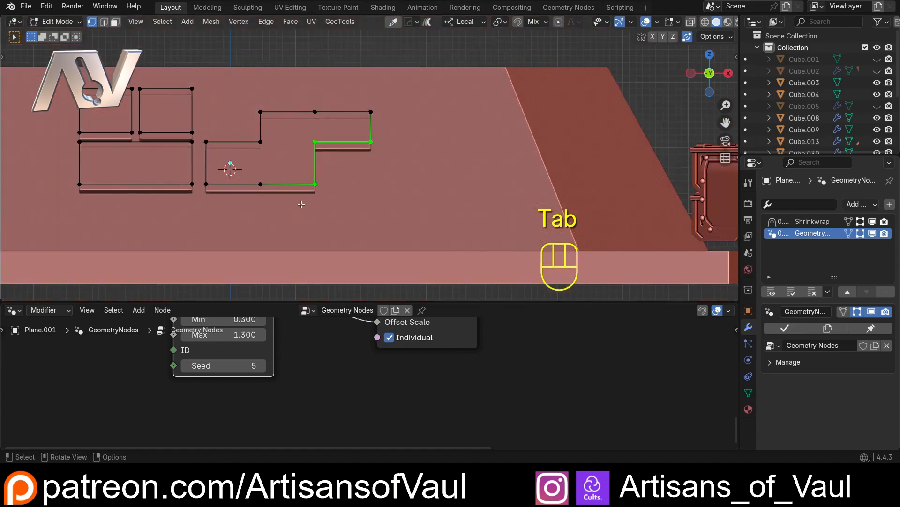
key("shift+d")
key("shift+z")
left_click(380, 157)
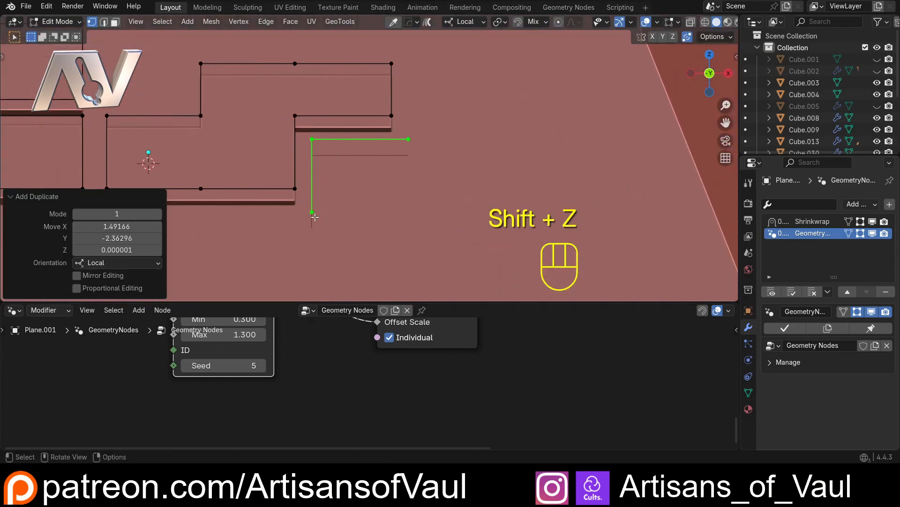
key("f")
middle_click_drag(380, 157, 413, 155)
Duplicate the stepped panel's short upper-left edge and move the copy up along local Y.
left_click_drag(248, 164, 345, 260)
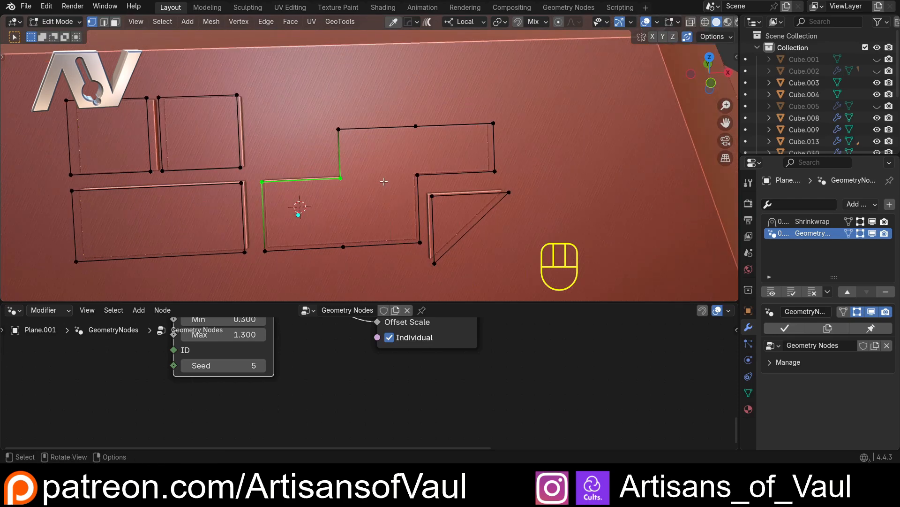
scroll(384, 183, "up", 3)
key("ctrl+z")
left_click(325, 177, "alt")
key("shift+d")
key("y")
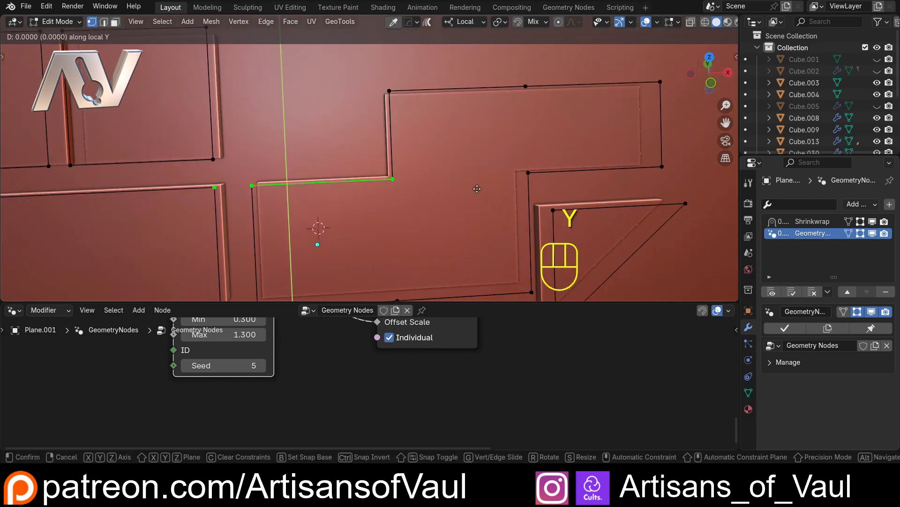
left_click(485, 158)
Shorten the duplicated edge by moving its right endpoint about -2.02 along local X.
left_click_drag(393, 147, 416, 158)
key("g")
key("y")
key("x")
left_click(392, 153)
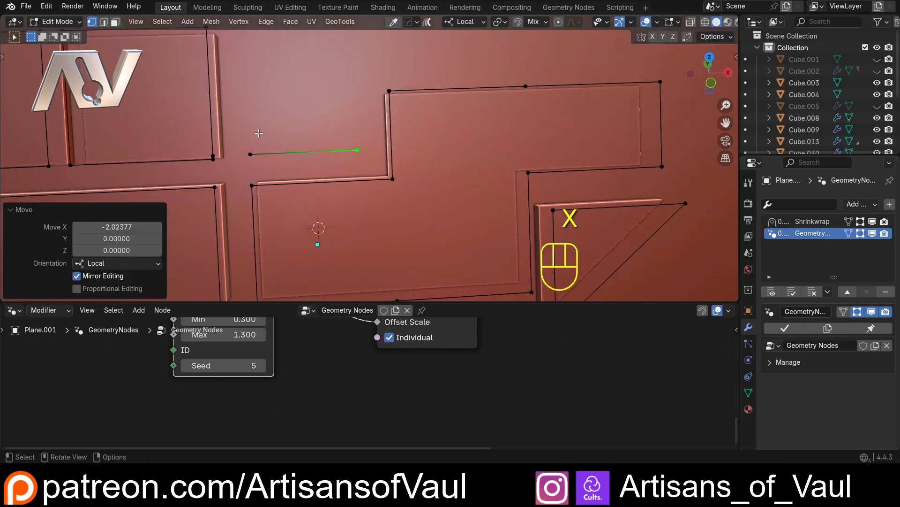
Adjust the shortened edge along local X and extrude it about 7.39 along local Y into a new panel.
left_click_drag(240, 137, 369, 167)
middle_click_drag(369, 166, 376, 210, "shift")
key("g")
key("x")
left_click(372, 94)
key("e")
key("y")
left_click(373, 77)
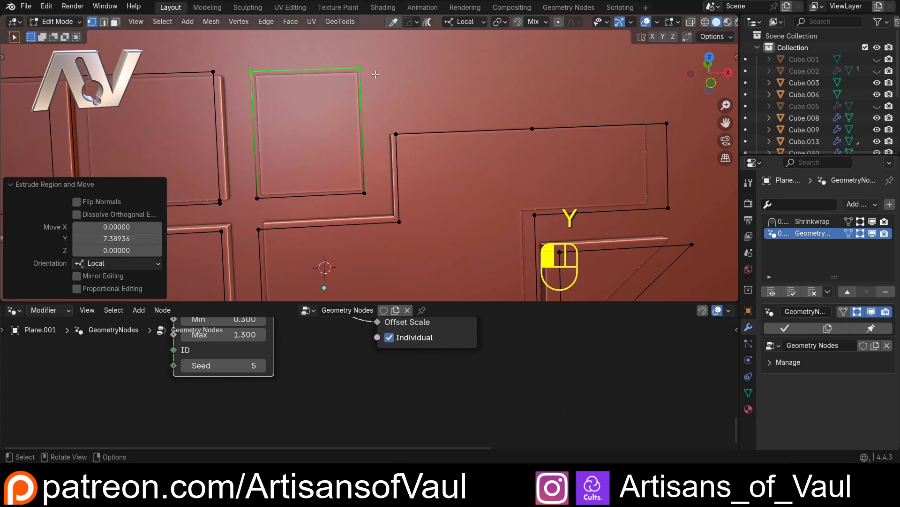
Add a horizontal loop cut across the new panel and extrude its upper right edge about 8.4 along local X.
middle_click_drag(374, 77, 312, 100, "shift")
key("ctrl+r")
left_click(310, 117)
left_click(310, 101)
left_click_drag(281, 75, 341, 157)
key("e")
key("x")
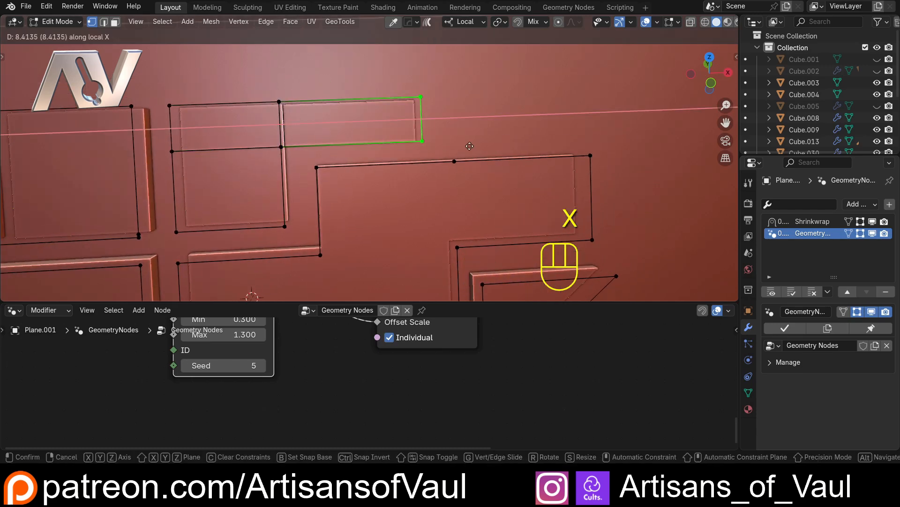
left_click(474, 144)
Fill the whole linked panel into one L-shaped face and delete the stray vertex at the neighbouring square panel's lower-right corner.
key("l")
key("f")
left_click(239, 210)
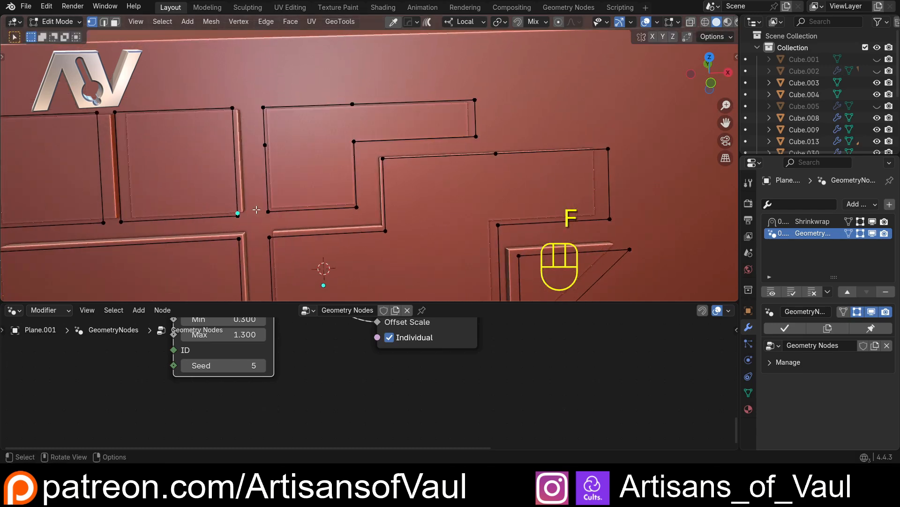
key("x")
left_click(239, 197)
Duplicate the right end edge of the new L-shaped panel and offset the copy about 1.51 along local X.
scroll(441, 178, "down", 2)
middle_click_drag(450, 177, 344, 174, "shift")
left_click_drag(313, 97, 352, 142)
scroll(353, 141, "up", 2)
middle_click_drag(371, 129, 307, 144, "shift")
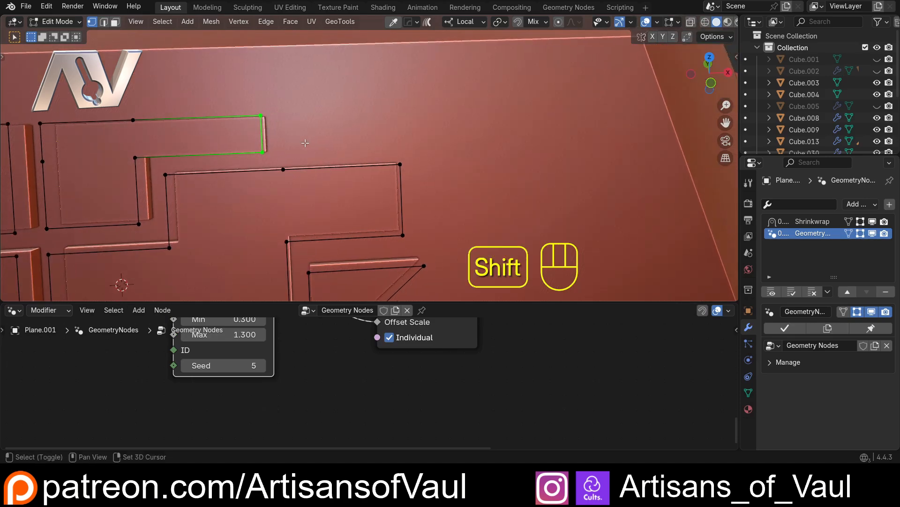
key("shift+d")
key("y")
key("x")
left_click(326, 142)
Extrude the duplicated end edge about 15.2 along local X to form a long strip panel.
key("e")
key("x")
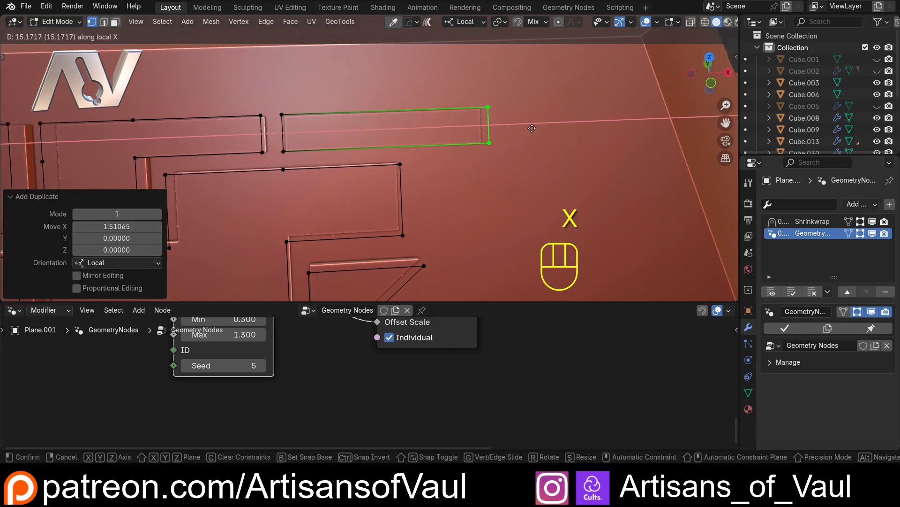
left_click(530, 131)
Add a vertical loop cut toward the strip's right end and extrude the lower edge of that end section down along local Y.
key("ctrl+r")
left_click(389, 128)
left_click_drag(397, 132, 497, 161)
key("e")
key("y")
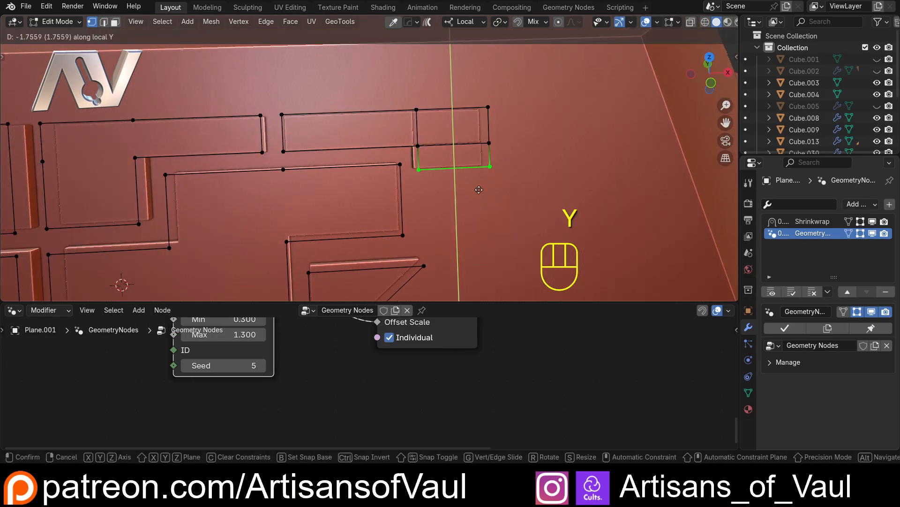
left_click(474, 248)
Select the whole linked right-hand panel, fill it into one L-shaped face, and leave edit mode.
key("l")
key("Tab")
scroll(464, 83, "down", 4)
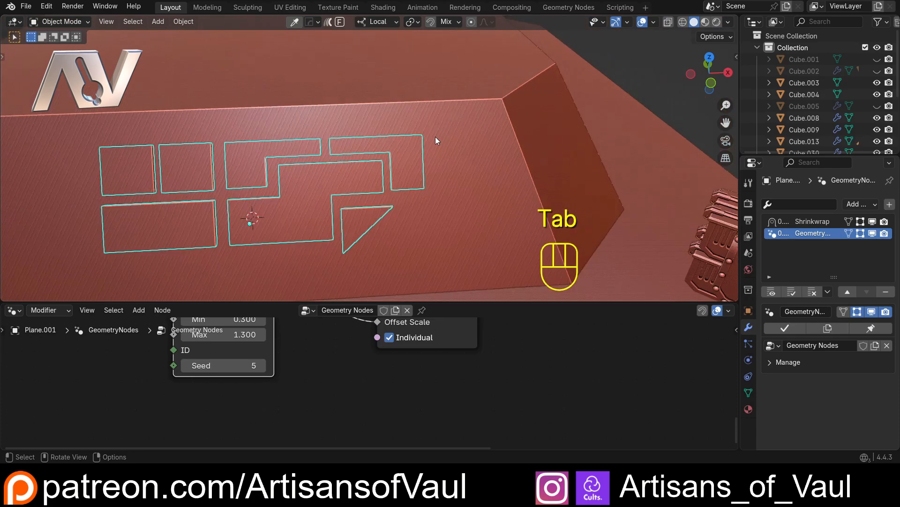